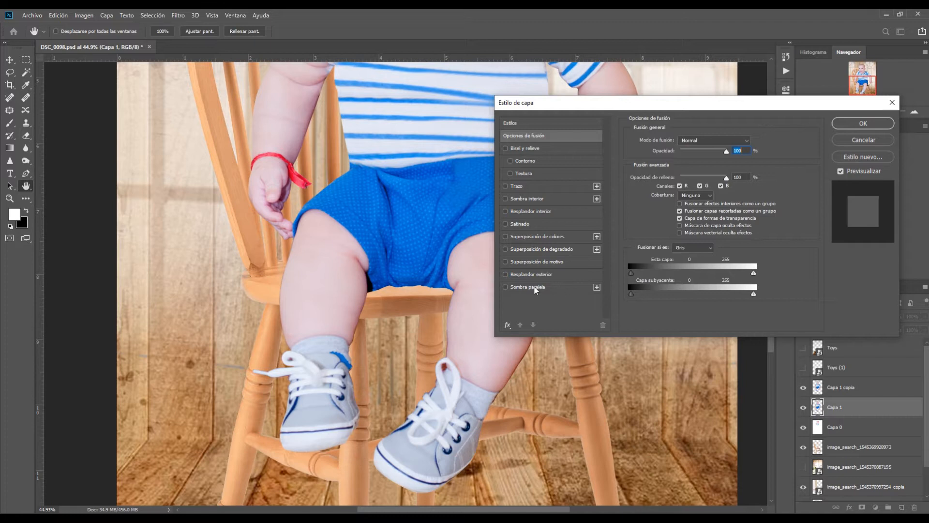
Give the Capa 1 layer a black color overlay at 100% opacity and nudge it down as a shadow behind the baby
{"action": "left_click", "coordinate": [533, 237]}
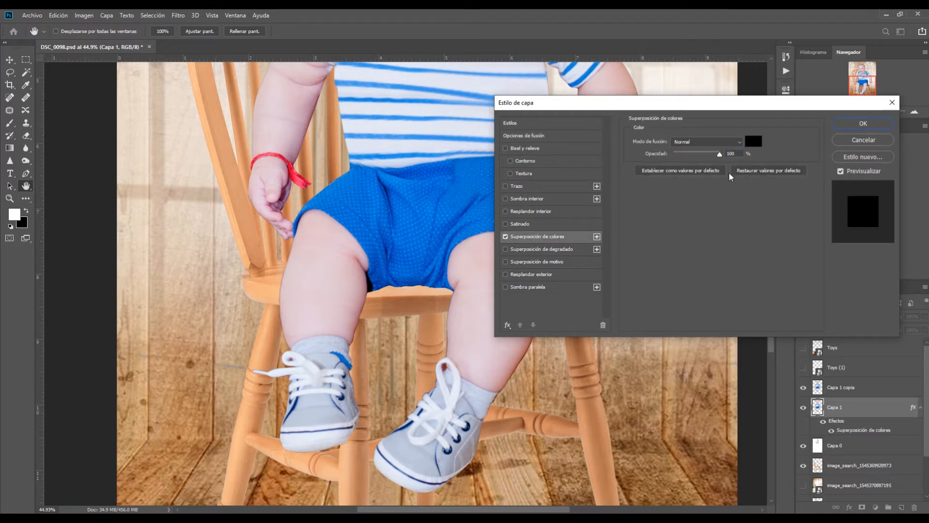
{"action": "left_click", "coordinate": [872, 127]}
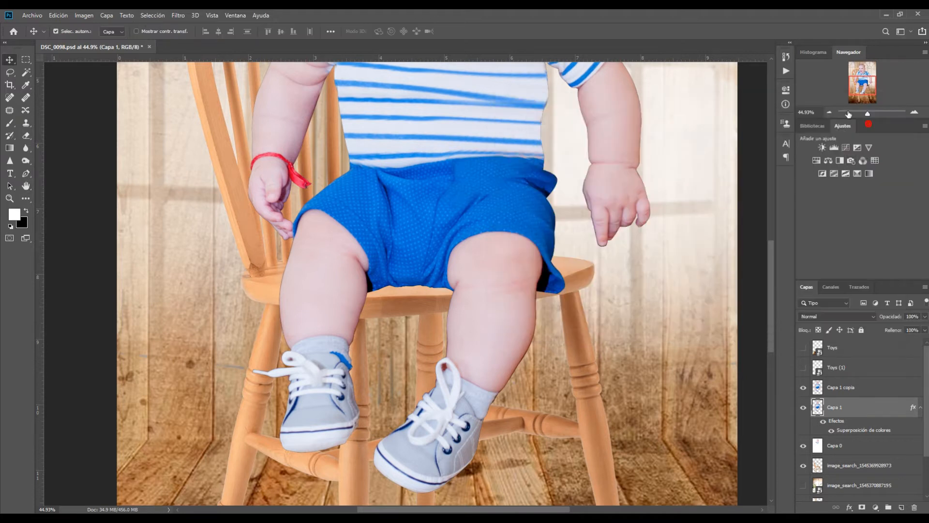
{"action": "left_click_drag", "start_coordinate": [868, 113], "coordinate": [866, 114]}
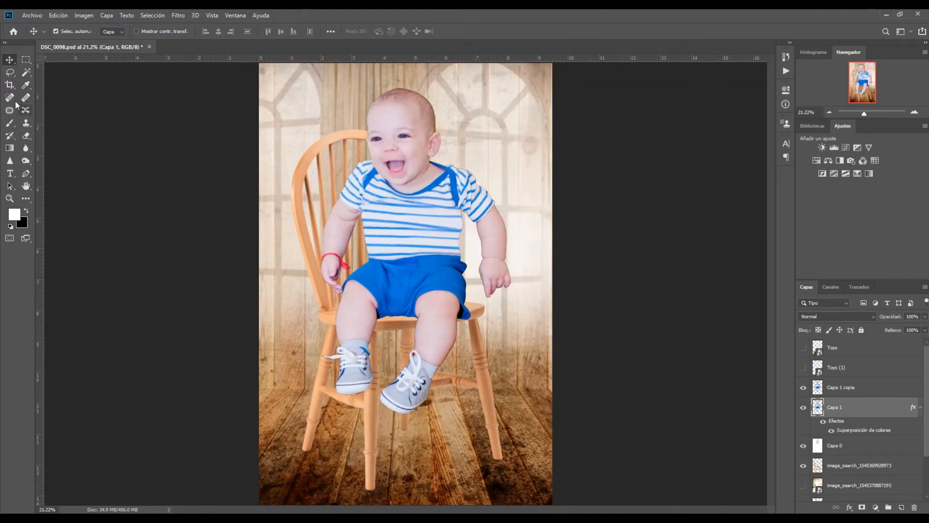
{"action": "key", "text": "Down"}
{"action": "key", "text": "Down"}
{"action": "key", "text": "Down"}
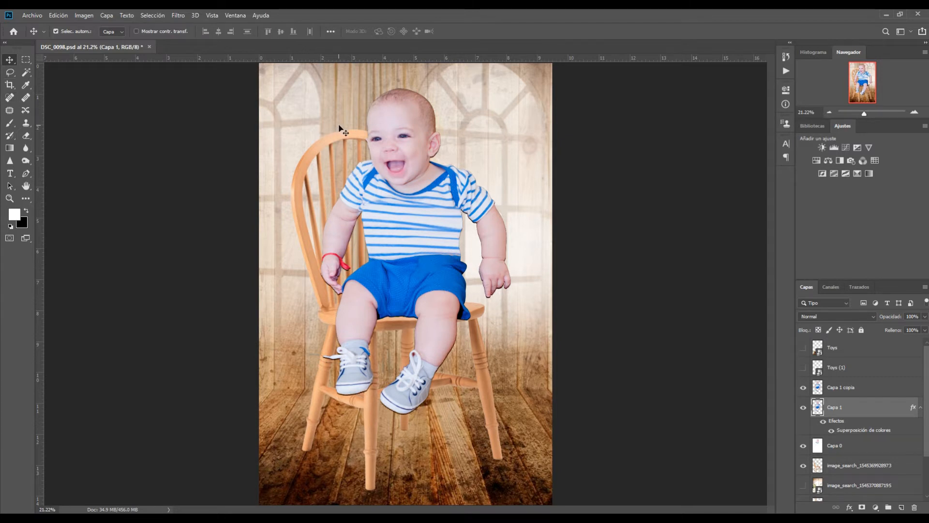
{"action": "key", "text": "Down"}
{"action": "key", "text": "Down"}
{"action": "key", "text": "Down"}
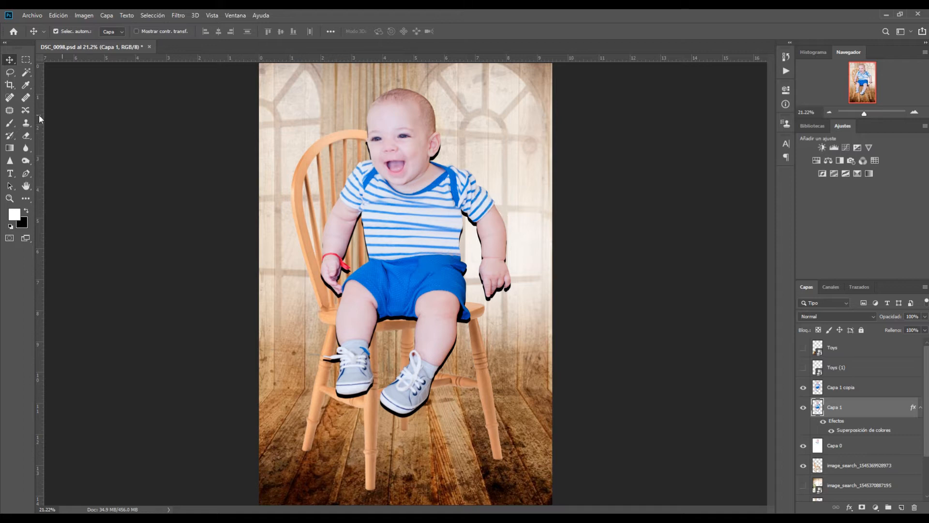
With a smaller Eraser at 100% opacity, erase the black shadow beside the baby's outstretched arm and around the shoe on that side
{"action": "left_click", "coordinate": [27, 134]}
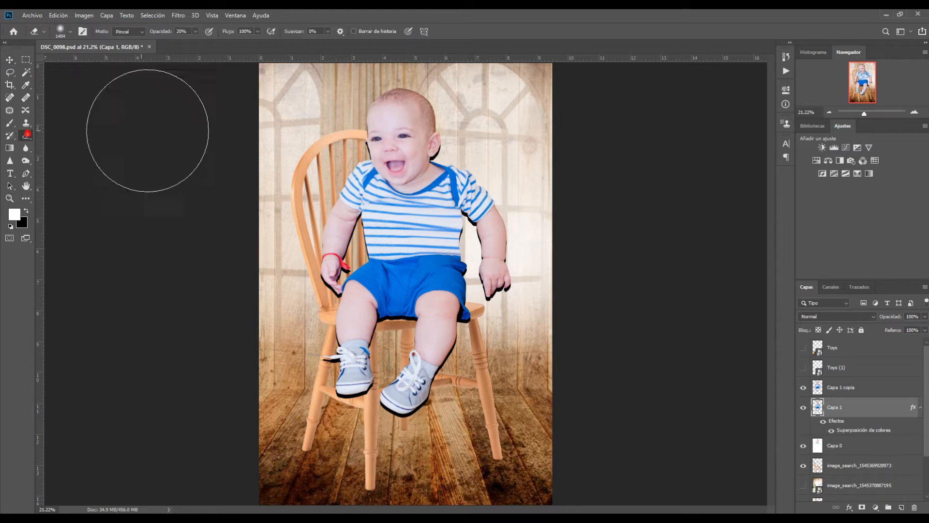
{"action": "right_click", "coordinate": [455, 142]}
{"action": "left_click_drag", "start_coordinate": [554, 163], "coordinate": [561, 164]}
{"action": "left_click", "coordinate": [446, 121]}
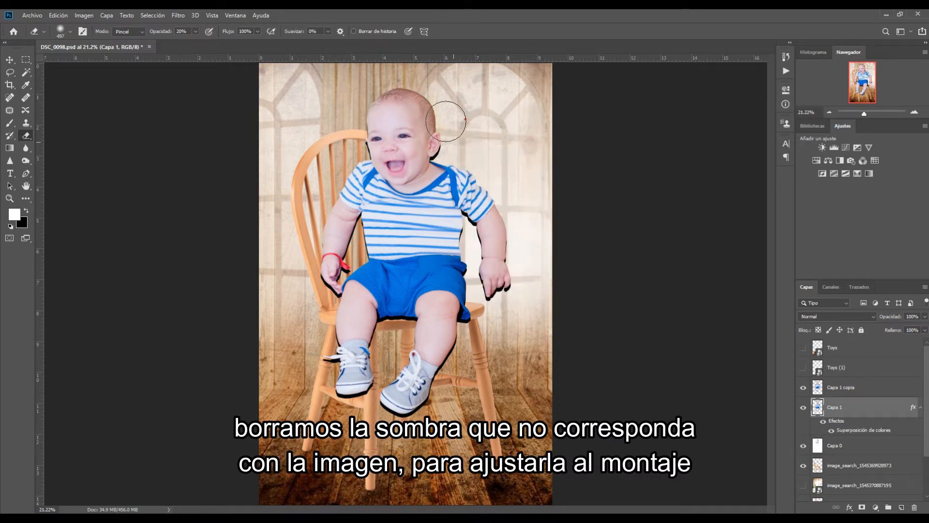
{"action": "left_click", "coordinate": [194, 30]}
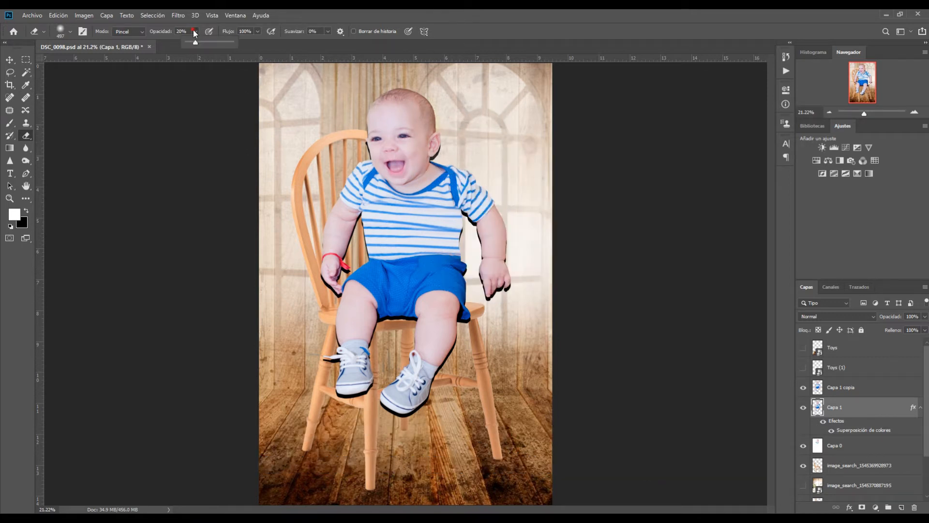
{"action": "left_click_drag", "start_coordinate": [225, 45], "coordinate": [237, 45]}
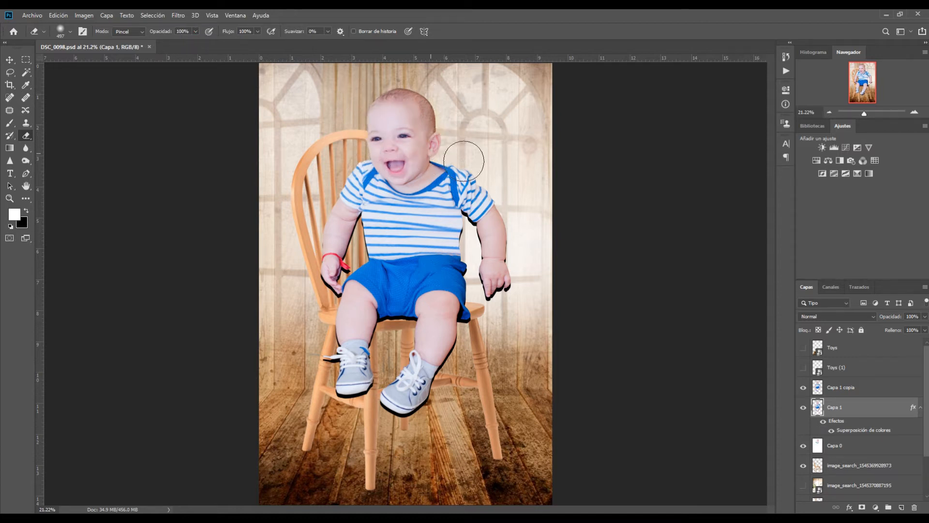
{"action": "mouse_move", "coordinate": [504, 212]}
{"action": "left_mouse_down"}
{"action": "mouse_move", "coordinate": [475, 204]}
{"action": "mouse_move", "coordinate": [493, 234]}
{"action": "mouse_move", "coordinate": [494, 280]}
{"action": "left_mouse_up"}
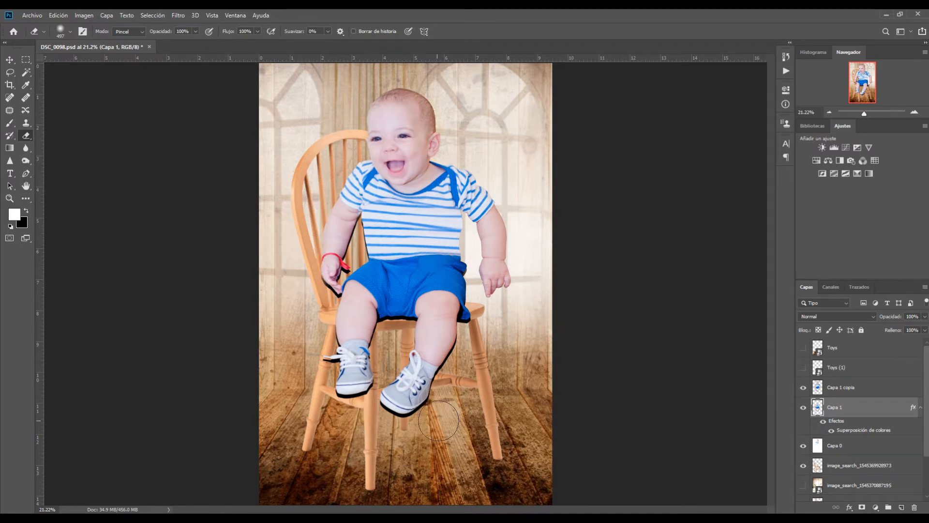
{"action": "mouse_move", "coordinate": [458, 391]}
{"action": "left_mouse_down"}
{"action": "mouse_move", "coordinate": [466, 350]}
{"action": "mouse_move", "coordinate": [455, 363]}
{"action": "mouse_move", "coordinate": [457, 344]}
{"action": "mouse_move", "coordinate": [483, 414]}
{"action": "mouse_move", "coordinate": [444, 426]}
{"action": "mouse_move", "coordinate": [437, 414]}
{"action": "mouse_move", "coordinate": [419, 428]}
{"action": "mouse_move", "coordinate": [374, 422]}
{"action": "mouse_move", "coordinate": [389, 428]}
{"action": "mouse_move", "coordinate": [425, 416]}
{"action": "left_mouse_up"}
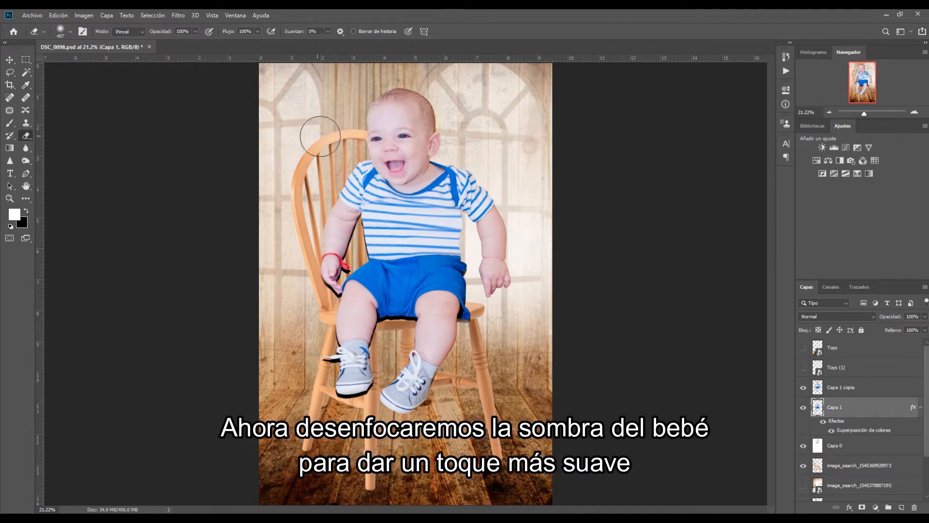
Apply a Gaussian blur of 34.6 pixels to the baby's shadow on Capa 1 and lower the layer opacity to 87%
{"action": "left_click", "coordinate": [175, 15]}
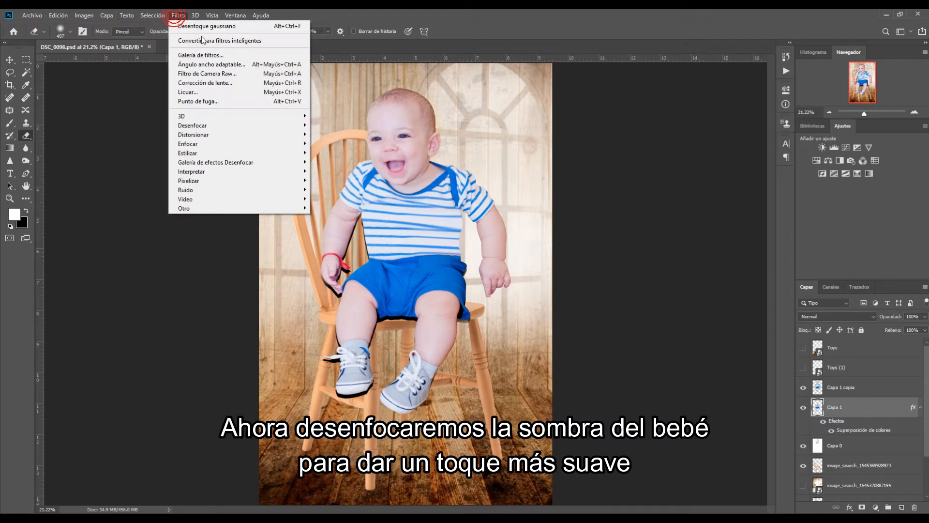
{"action": "mouse_move", "coordinate": [205, 133]}
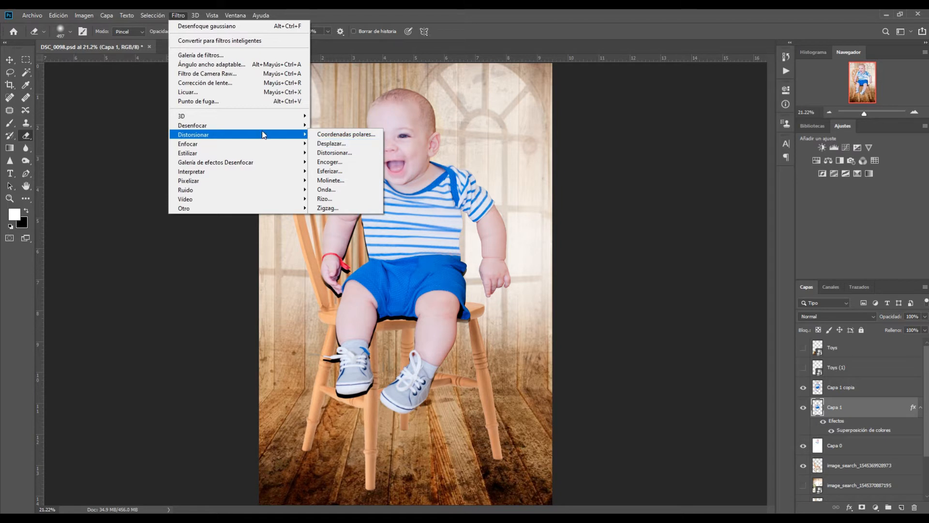
{"action": "mouse_move", "coordinate": [269, 127]}
{"action": "left_click", "coordinate": [352, 190]}
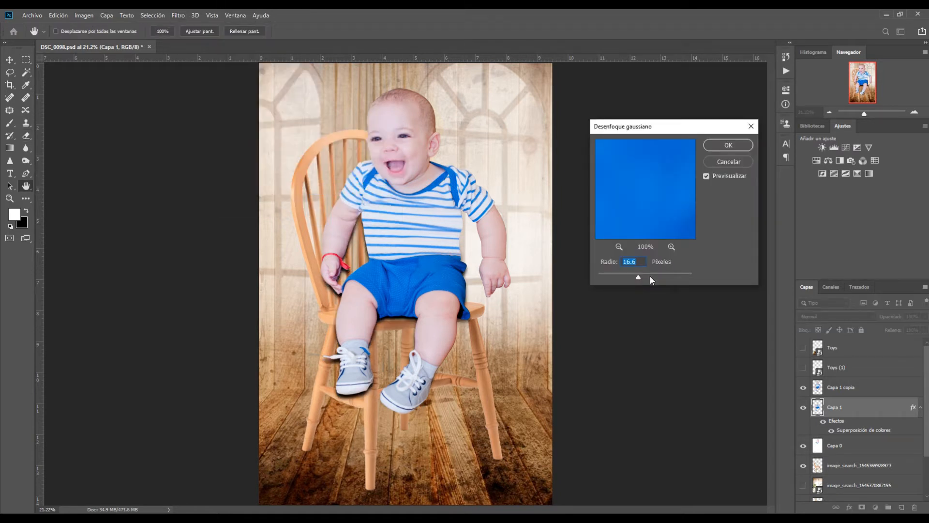
{"action": "mouse_move", "coordinate": [639, 277]}
{"action": "left_mouse_down"}
{"action": "mouse_move", "coordinate": [658, 279]}
{"action": "mouse_move", "coordinate": [637, 283]}
{"action": "left_mouse_up"}
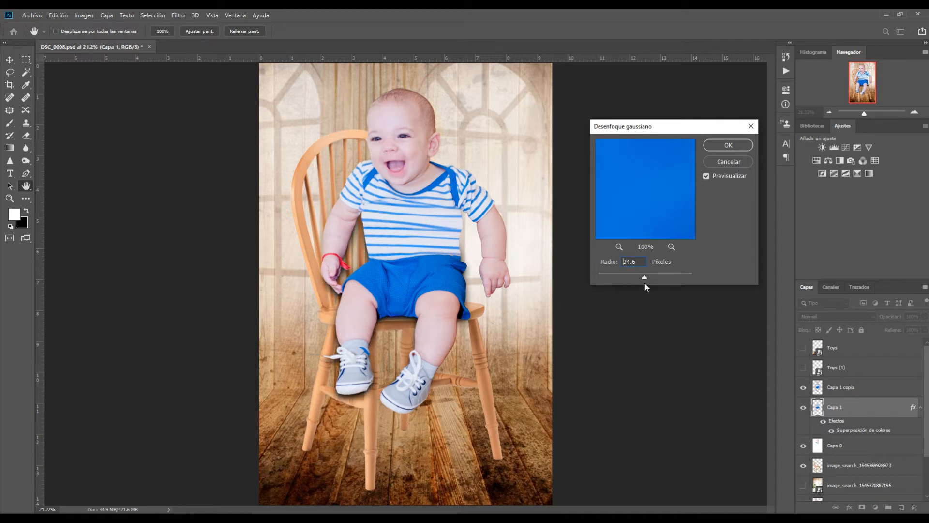
{"action": "left_click", "coordinate": [645, 283]}
{"action": "left_click", "coordinate": [729, 146]}
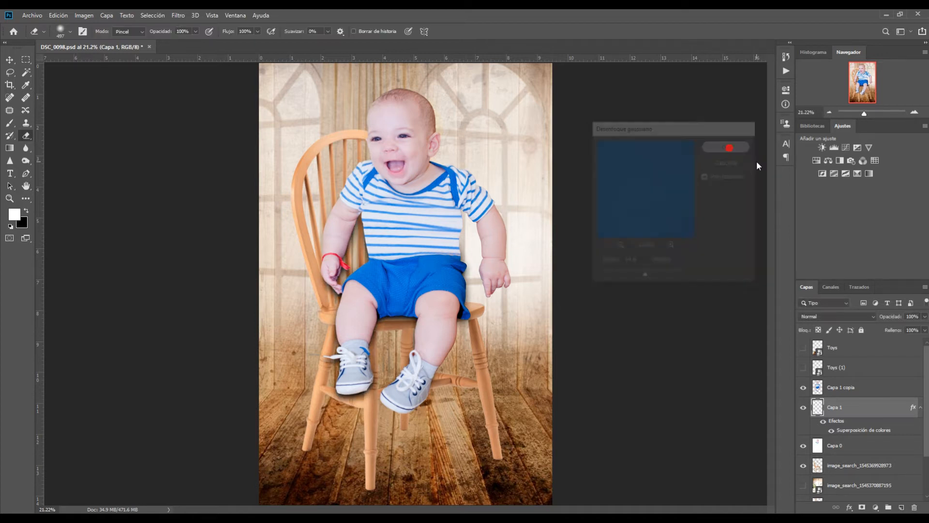
{"action": "left_click", "coordinate": [925, 317]}
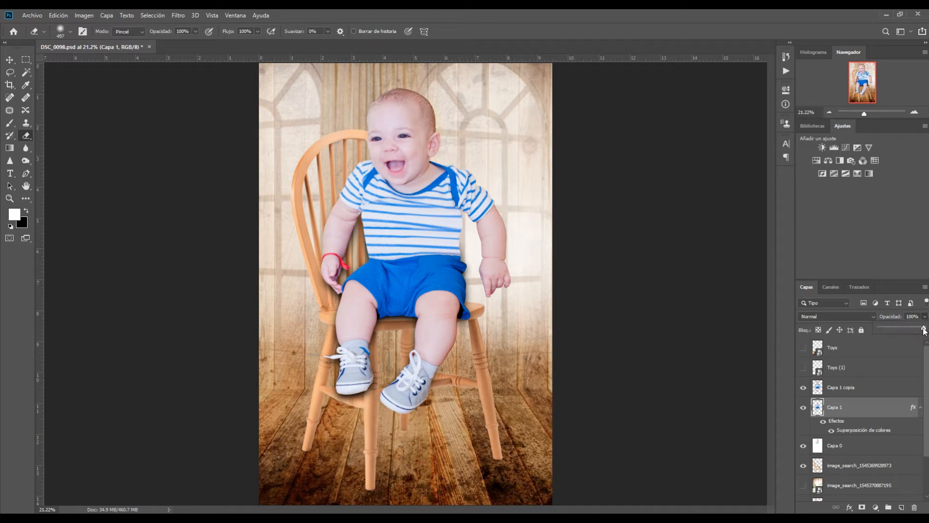
{"action": "left_click_drag", "start_coordinate": [925, 331], "coordinate": [916, 330]}
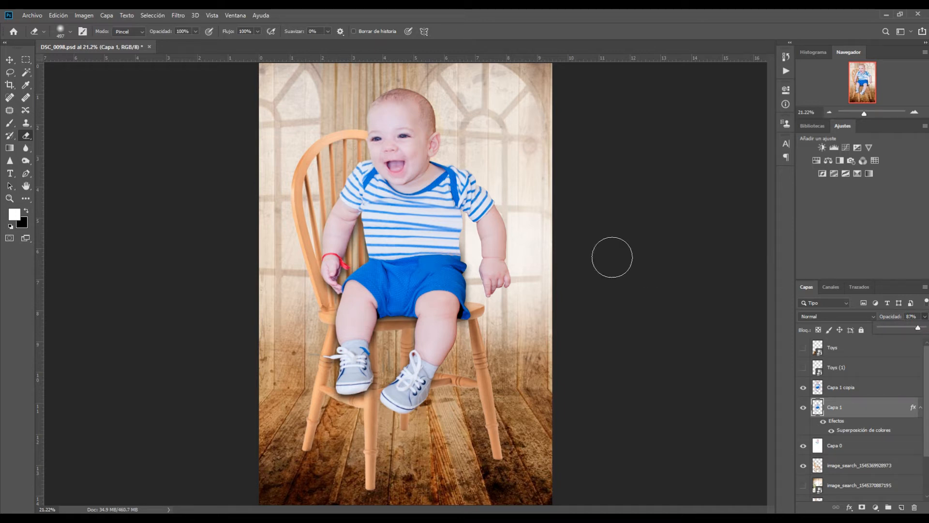
{"action": "right_click", "coordinate": [873, 415]}
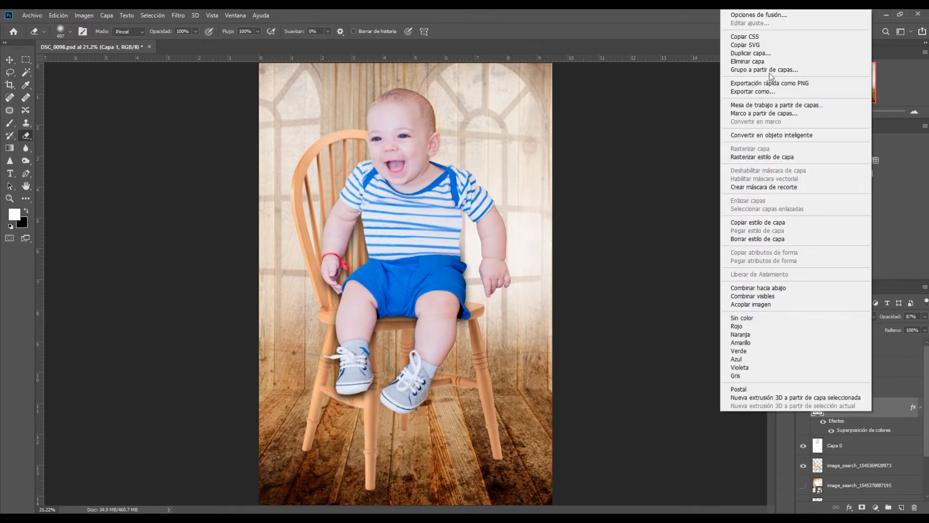
{"action": "left_click", "coordinate": [770, 54]}
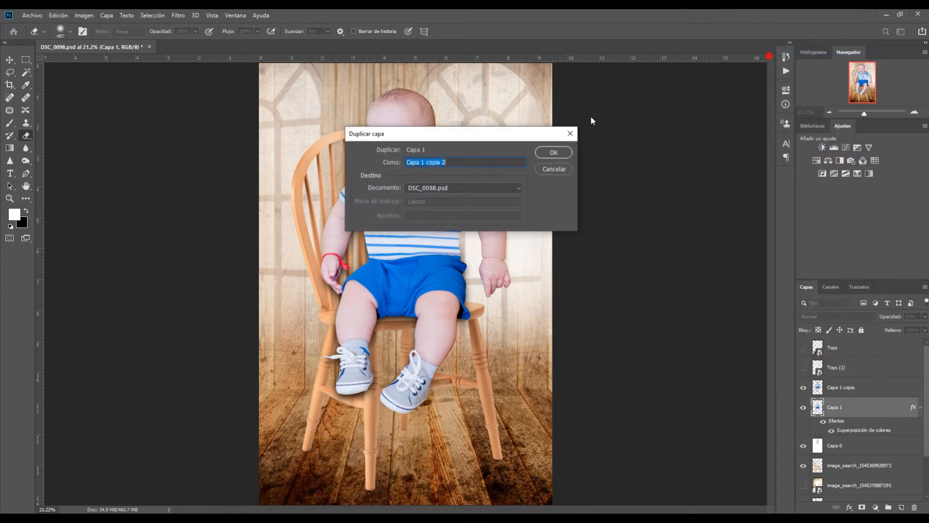
{"action": "left_click", "coordinate": [561, 152]}
{"action": "left_click_drag", "start_coordinate": [853, 410], "coordinate": [853, 388]}
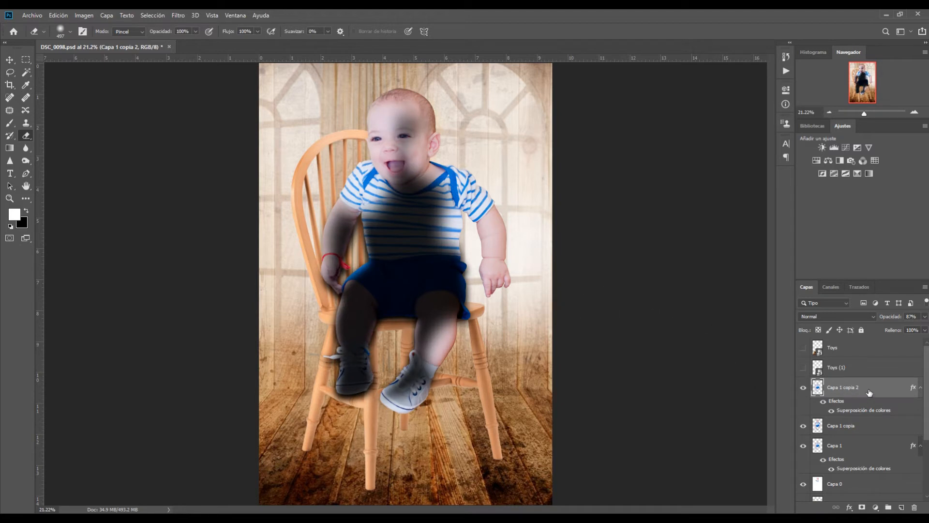
{"action": "key", "text": "Delete"}
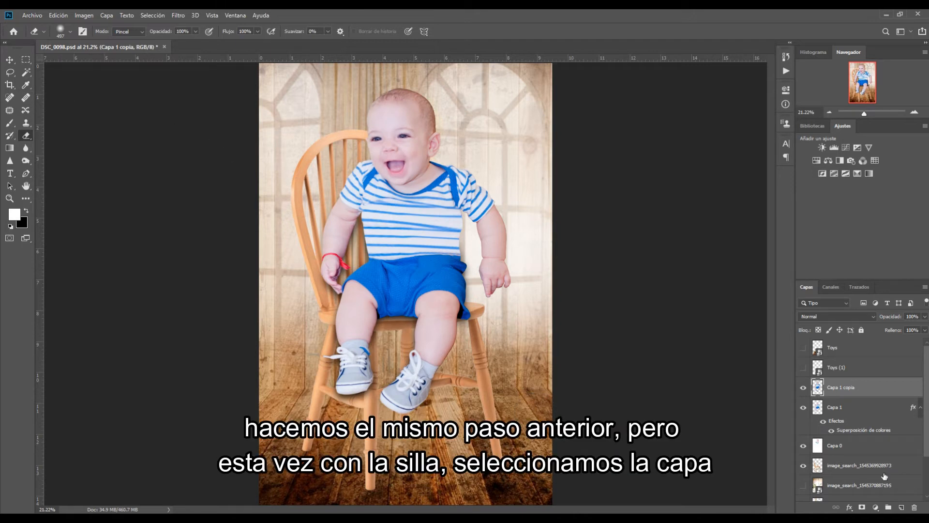
Duplicate the chair layer within the same document, keeping the suggested copy name
{"action": "left_click", "coordinate": [867, 473]}
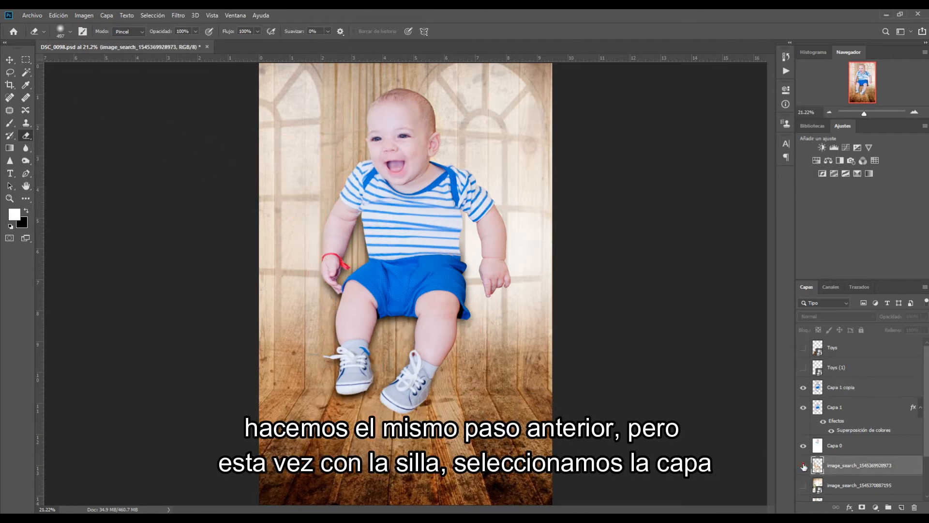
{"action": "right_click", "coordinate": [874, 468]}
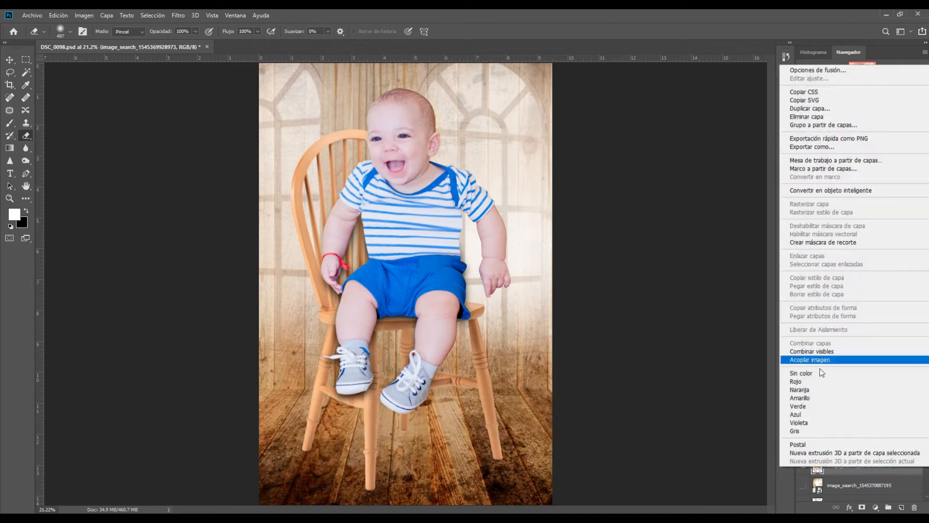
{"action": "left_click", "coordinate": [810, 109]}
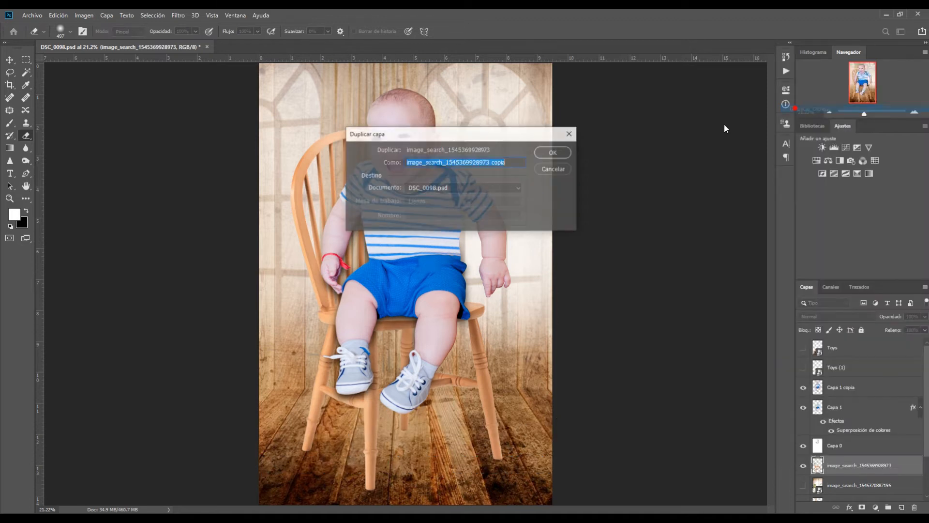
{"action": "left_click", "coordinate": [565, 149]}
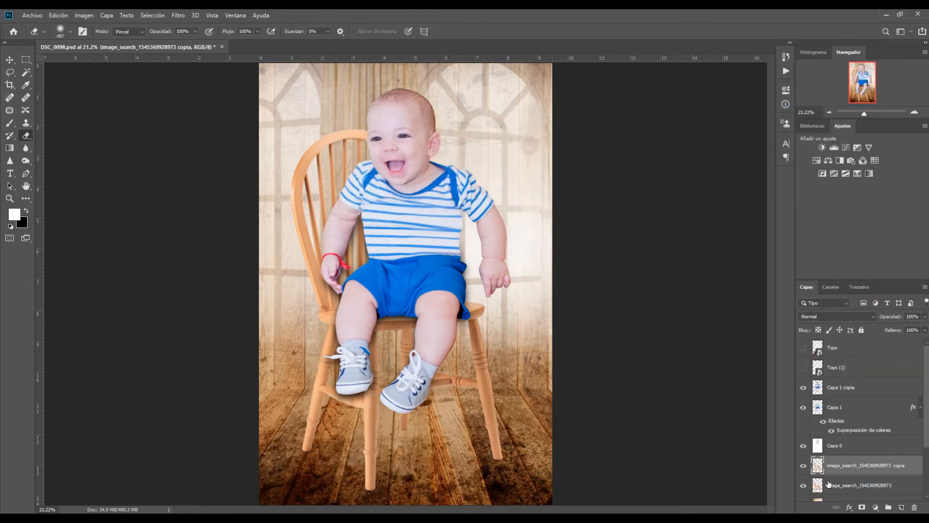
Squash the chair copy to 42.74% height, skew it horizontally by -28.27°, and place it below the original chair layer
{"action": "key", "text": "ctrl+t"}
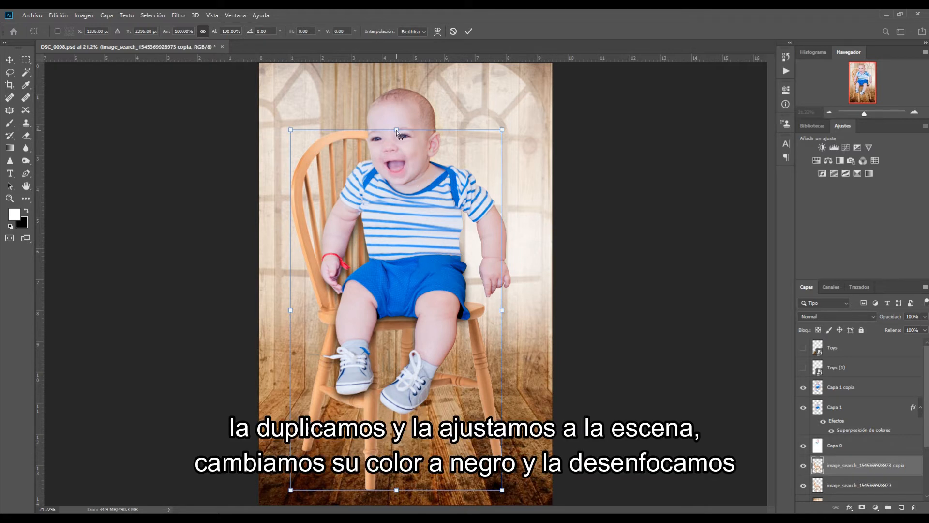
{"action": "left_click_drag", "start_coordinate": [396, 131], "coordinate": [479, 336]}
{"action": "mouse_move", "coordinate": [419, 418]}
{"action": "left_mouse_down"}
{"action": "mouse_move", "coordinate": [414, 398]}
{"action": "mouse_move", "coordinate": [417, 415]}
{"action": "left_mouse_up"}
{"action": "key", "text": "Return"}
{"action": "key", "text": "e"}
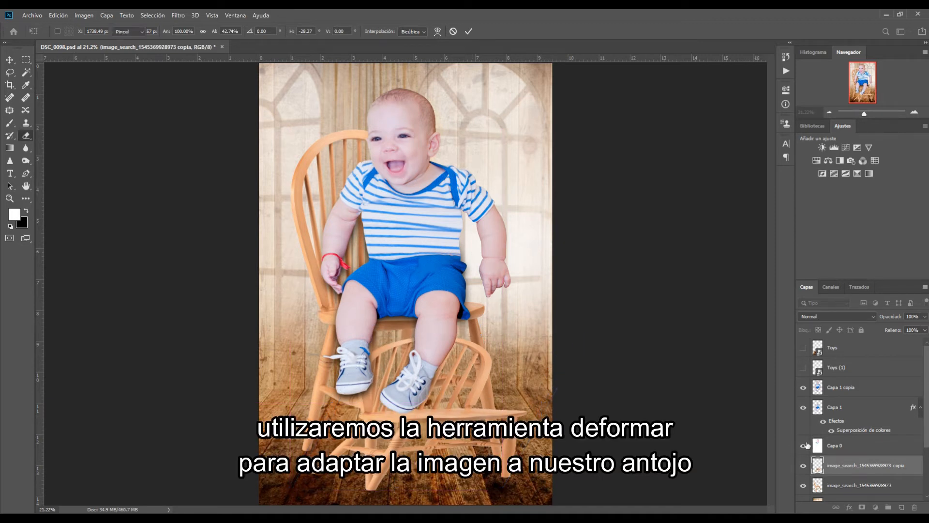
{"action": "left_click_drag", "start_coordinate": [845, 468], "coordinate": [846, 498]}
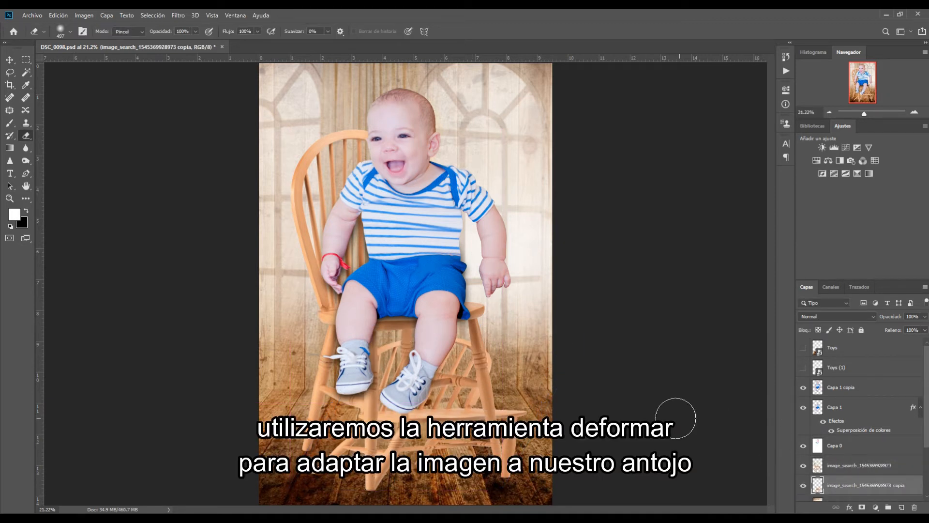
Warp the chair copy so its legs line up with the feet of the original chair and its top rises behind the seat
{"action": "key", "text": "ctrl+t"}
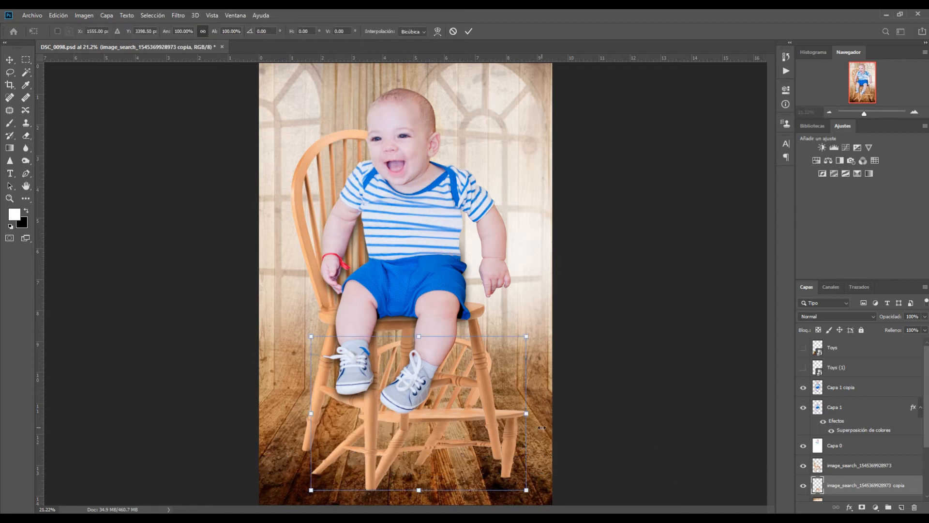
{"action": "right_click", "coordinate": [348, 462]}
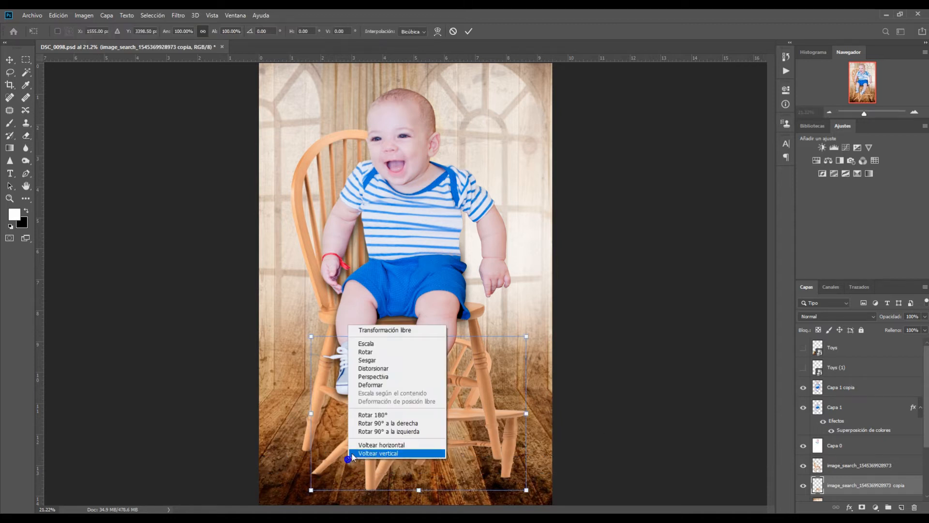
{"action": "left_click", "coordinate": [378, 386]}
{"action": "left_click_drag", "start_coordinate": [323, 471], "coordinate": [350, 425]}
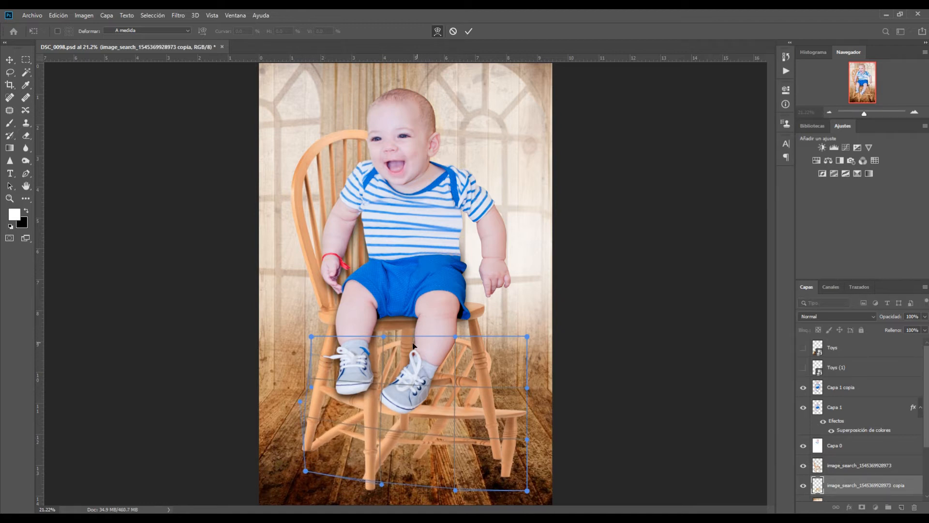
{"action": "left_click_drag", "start_coordinate": [413, 344], "coordinate": [414, 328]}
{"action": "left_click_drag", "start_coordinate": [469, 347], "coordinate": [467, 343]}
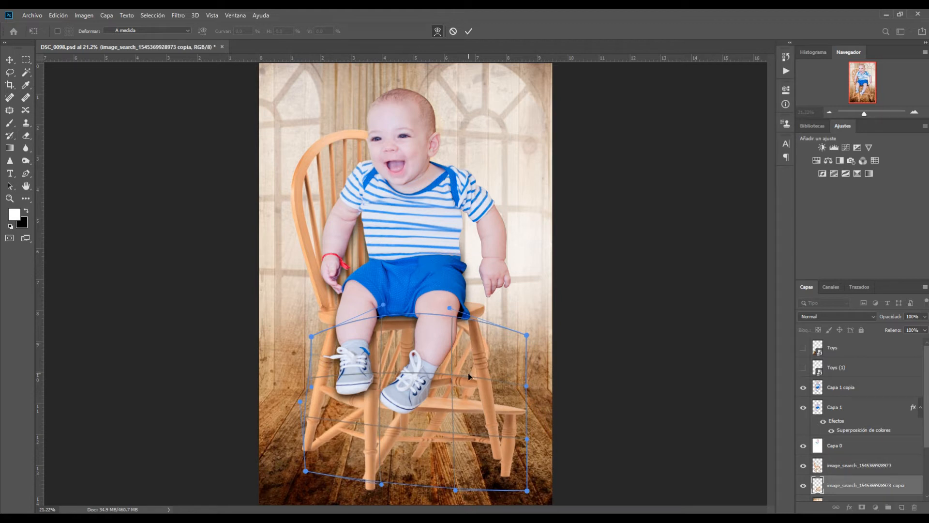
{"action": "left_click_drag", "start_coordinate": [494, 457], "coordinate": [409, 426]}
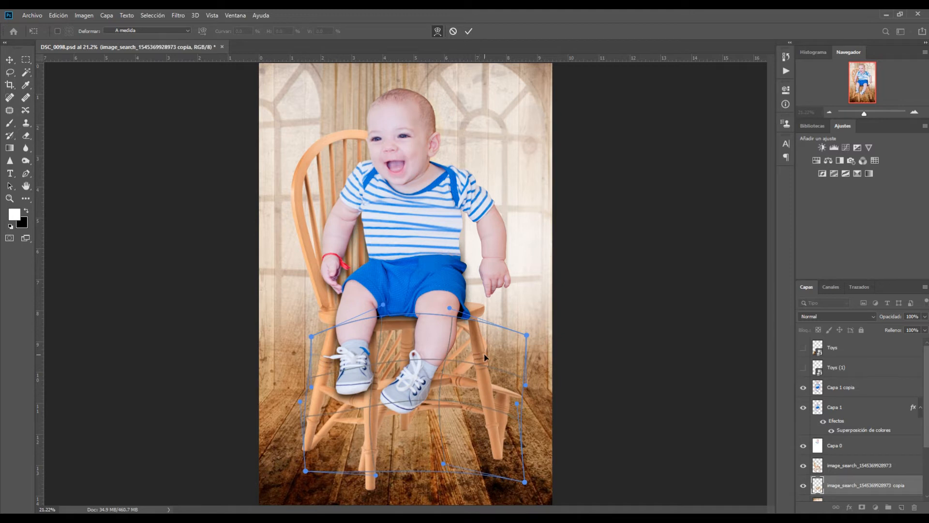
{"action": "key", "text": "Return"}
{"action": "key", "text": "e"}
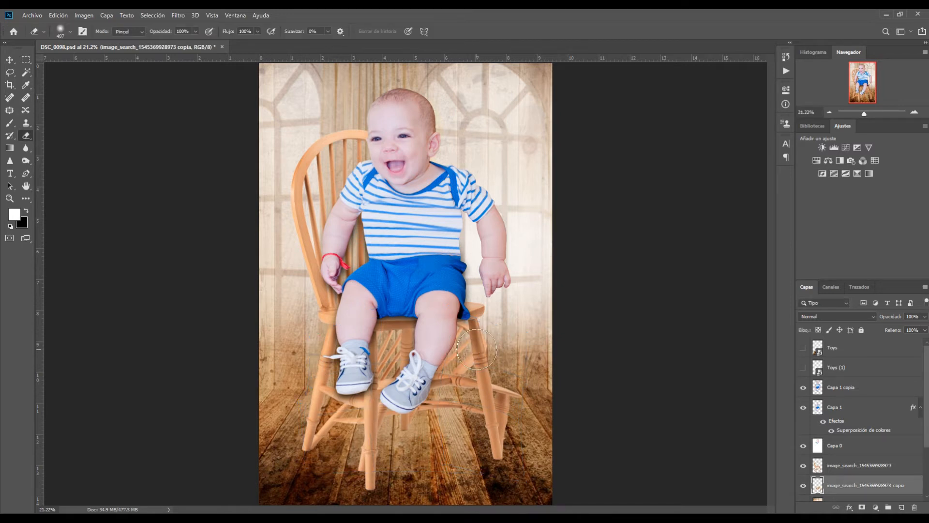
Scale the chair copy to 102.55% and nudge it slightly up and to the right behind the original chair
{"action": "key", "text": "ctrl+t"}
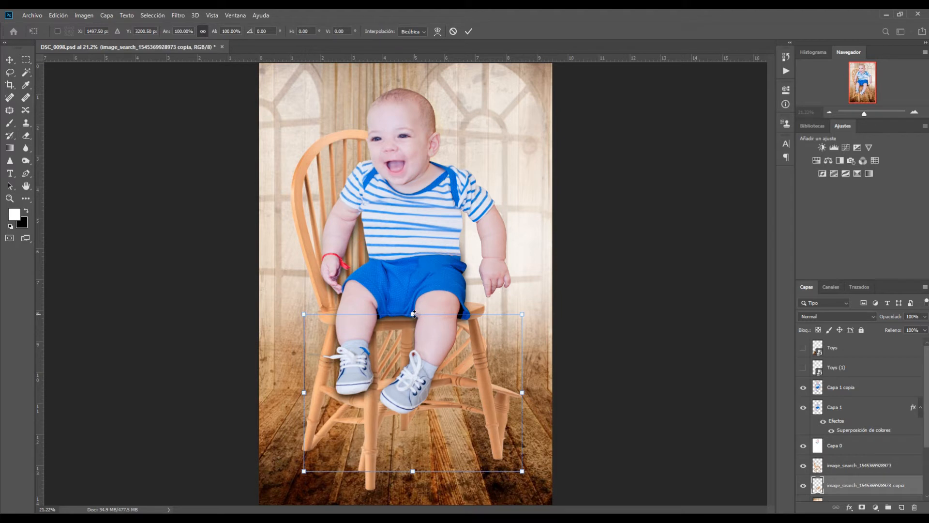
{"action": "mouse_move", "coordinate": [415, 314]}
{"action": "left_mouse_down"}
{"action": "mouse_move", "coordinate": [414, 297]}
{"action": "mouse_move", "coordinate": [415, 309]}
{"action": "left_mouse_up"}
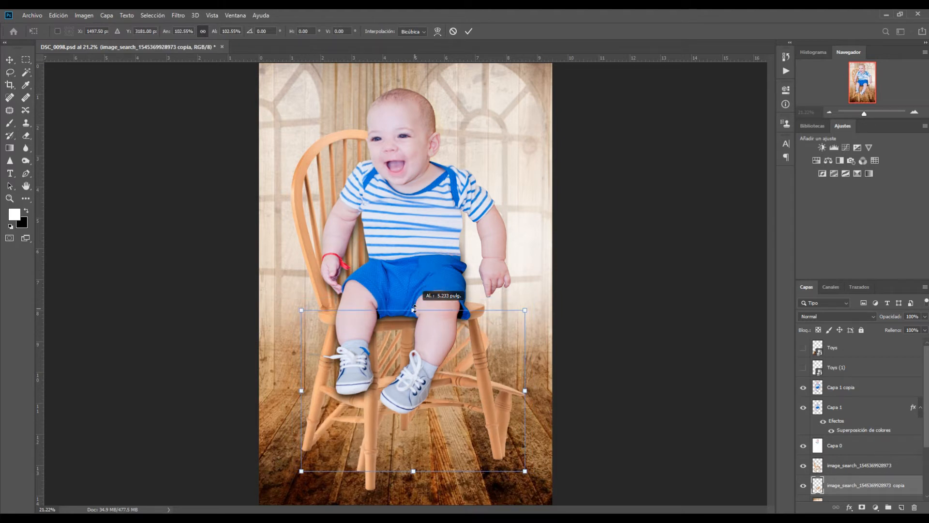
{"action": "key", "text": "shift+Up"}
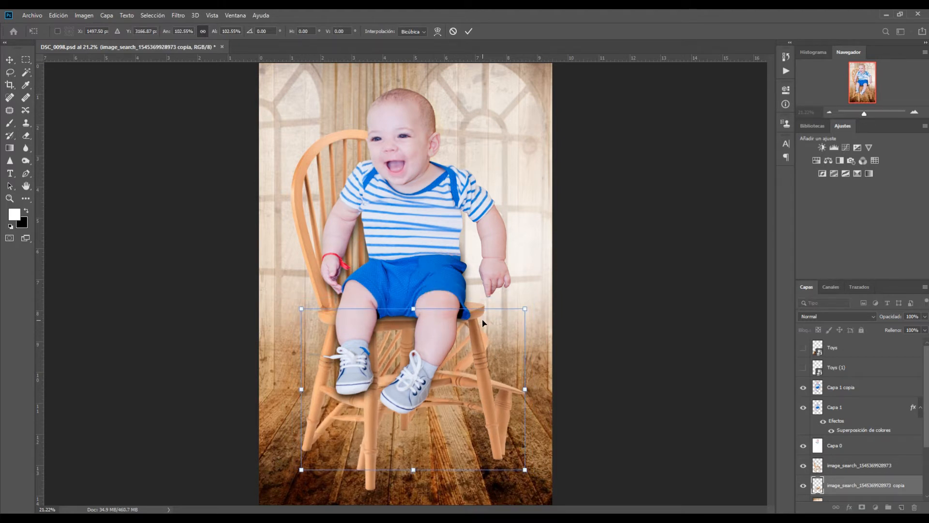
{"action": "key", "text": "Right"}
{"action": "key", "text": "Right"}
{"action": "key", "text": "Right"}
{"action": "key", "text": "Right"}
{"action": "key", "text": "Right"}
{"action": "key", "text": "Right"}
{"action": "key", "text": "Right"}
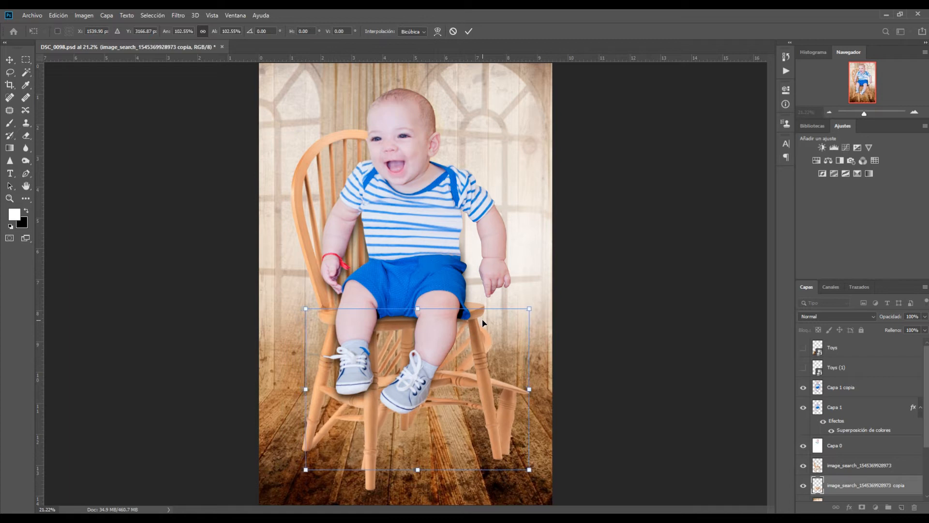
{"action": "key", "text": "Left"}
{"action": "key", "text": "Right"}
{"action": "key", "text": "Return"}
{"action": "key", "text": "e"}
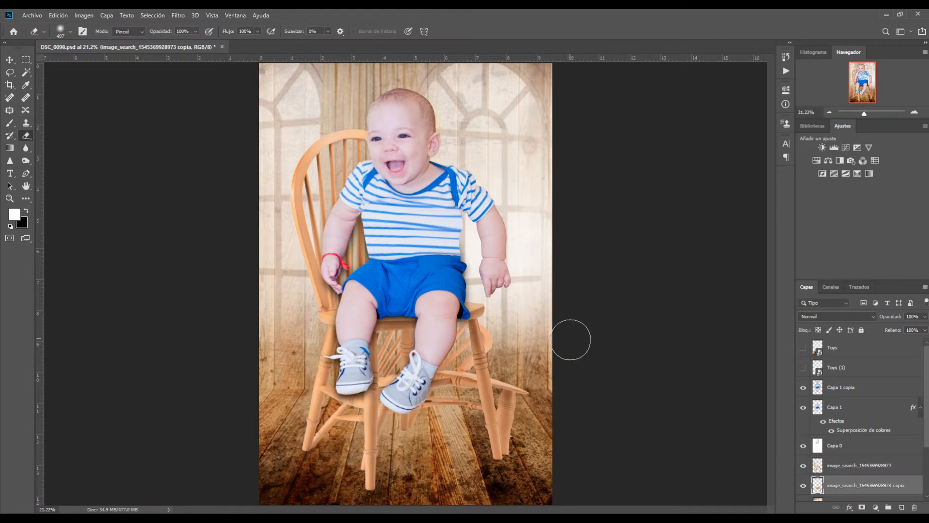
Add a black color overlay at 100% opacity in Normal mode to the chair copy
{"action": "right_click", "coordinate": [877, 486]}
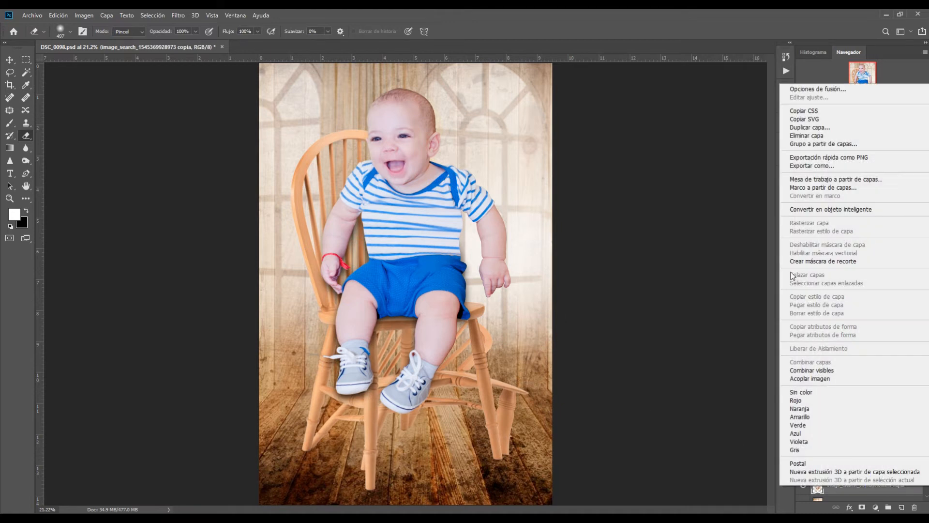
{"action": "left_click", "coordinate": [824, 90]}
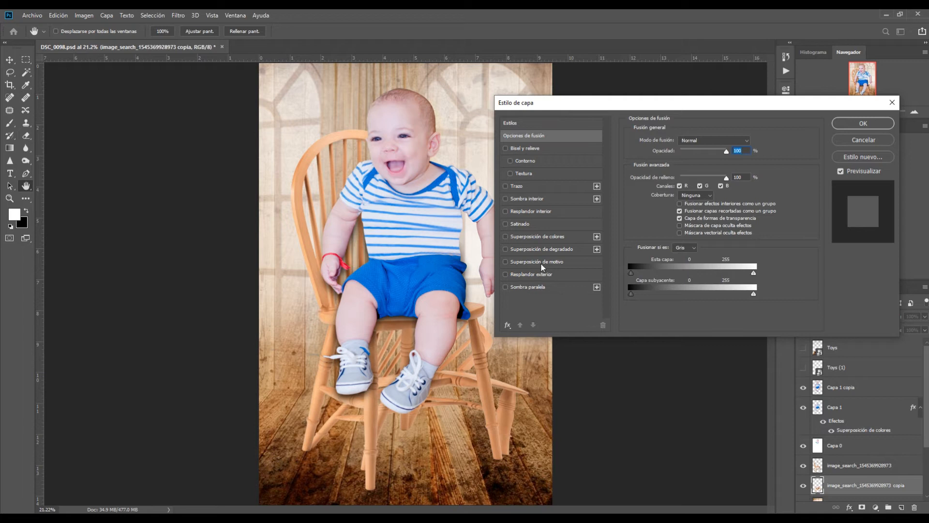
{"action": "left_click", "coordinate": [555, 237]}
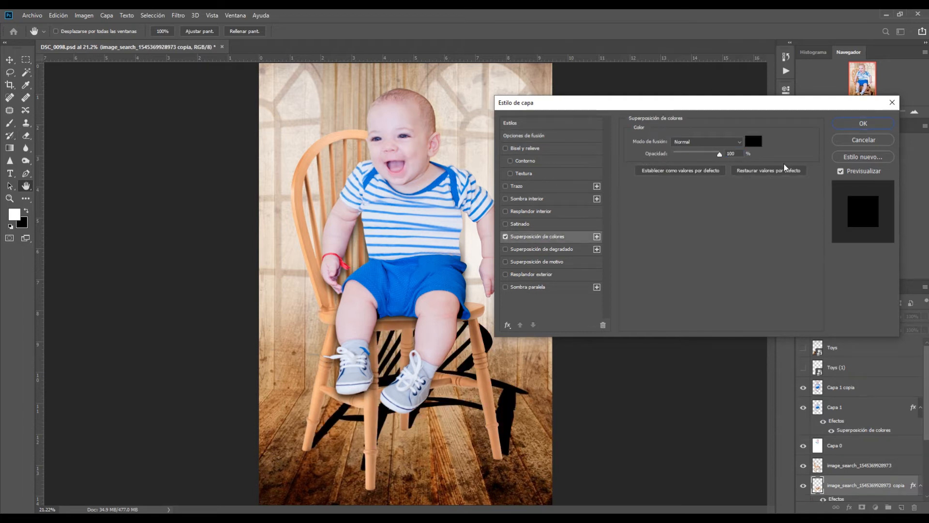
{"action": "left_click", "coordinate": [862, 125]}
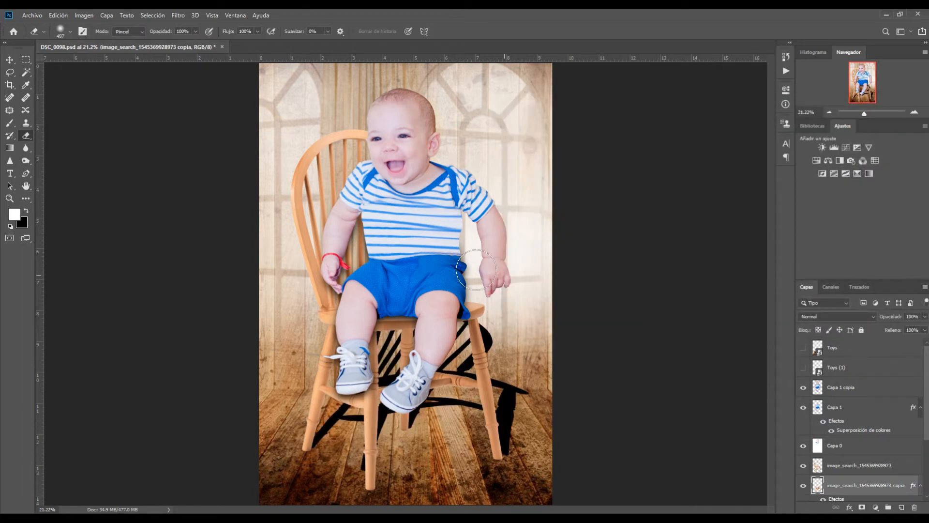
Apply a Gaussian blur of 34.6 pixels to the chair's shadow copy and lower the layer opacity to 70%
{"action": "left_click", "coordinate": [177, 16]}
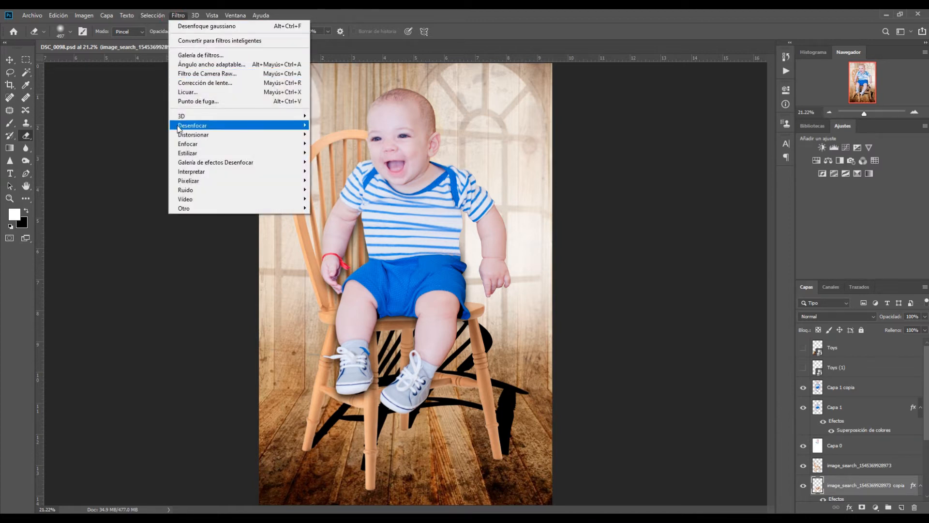
{"action": "mouse_move", "coordinate": [239, 125]}
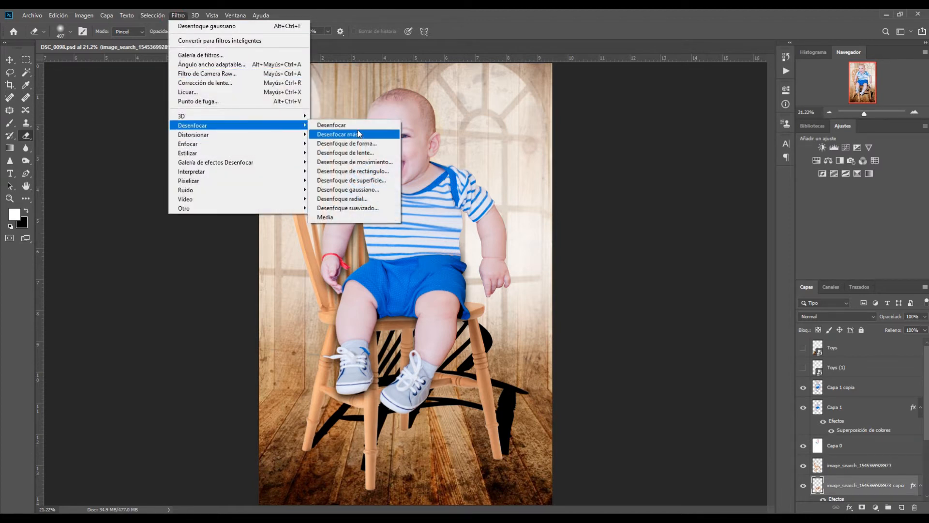
{"action": "left_click", "coordinate": [382, 190]}
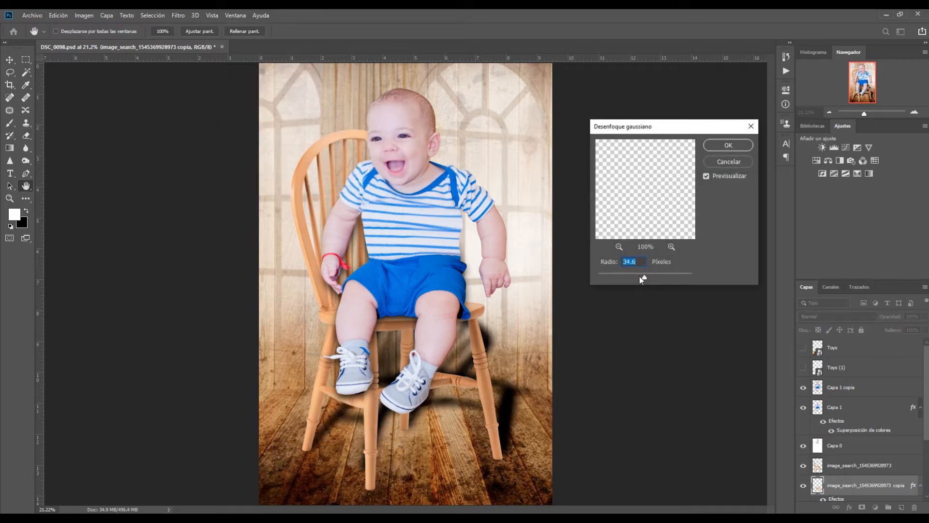
{"action": "left_click", "coordinate": [628, 273]}
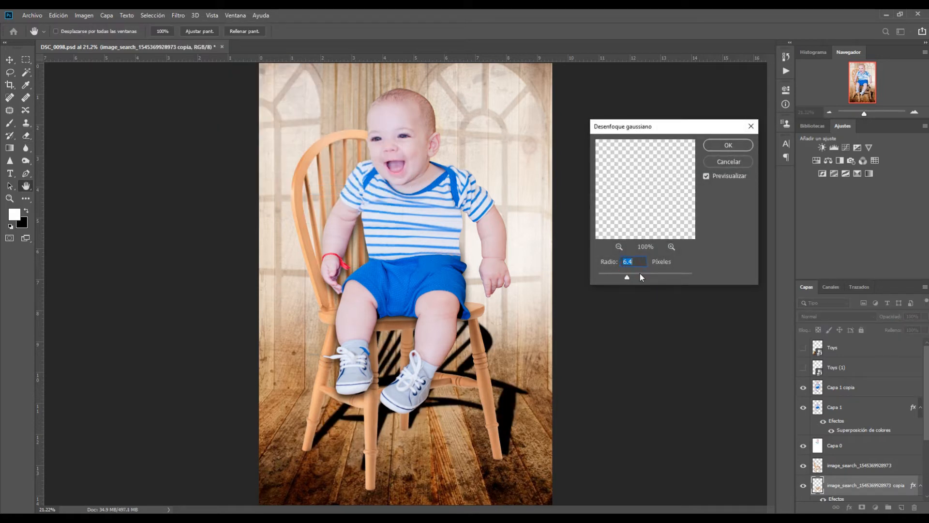
{"action": "left_click", "coordinate": [639, 274]}
{"action": "left_click_drag", "start_coordinate": [647, 274], "coordinate": [649, 274]}
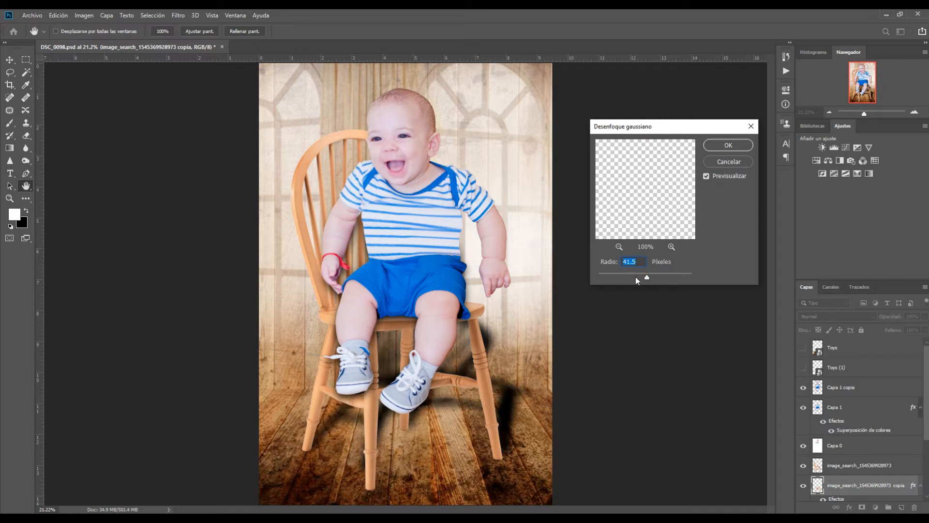
{"action": "left_click", "coordinate": [635, 277]}
{"action": "left_click", "coordinate": [645, 277]}
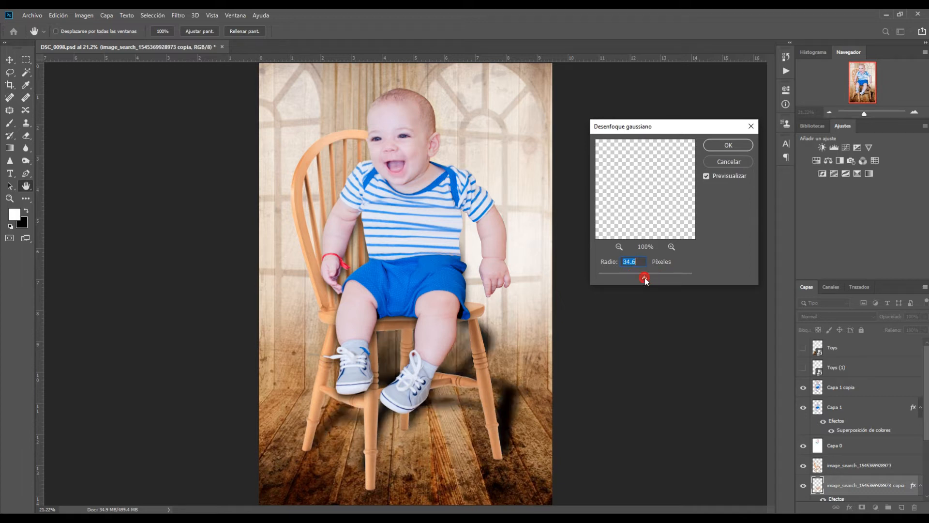
{"action": "left_click", "coordinate": [748, 145]}
{"action": "key", "text": "e"}
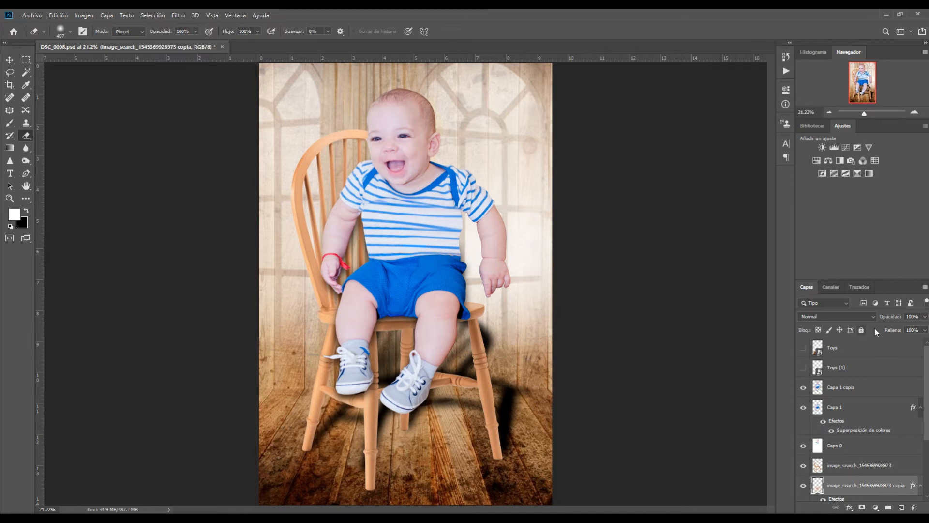
{"action": "left_click", "coordinate": [923, 318]}
{"action": "left_click_drag", "start_coordinate": [925, 330], "coordinate": [916, 330]}
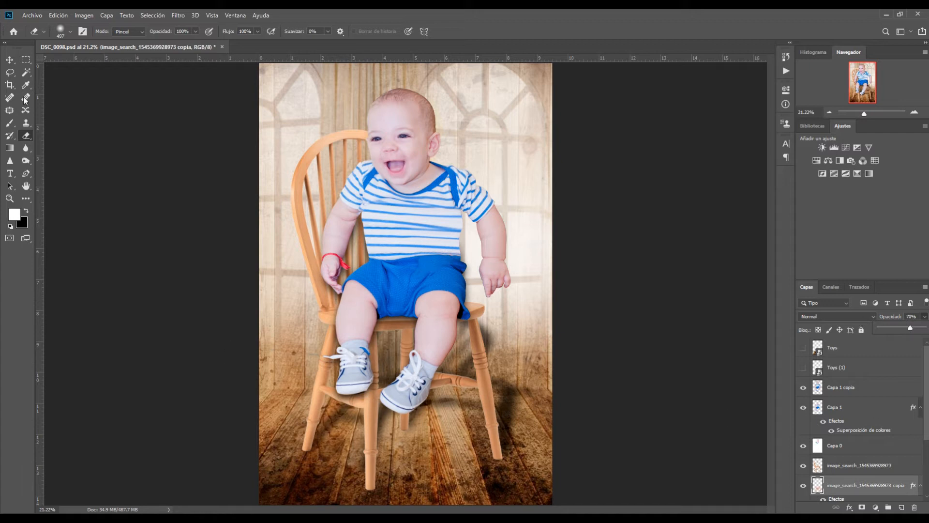
Darken the seat and backrest on the original chair layer using the Burn tool with the range set to midtones
{"action": "left_click", "coordinate": [26, 160]}
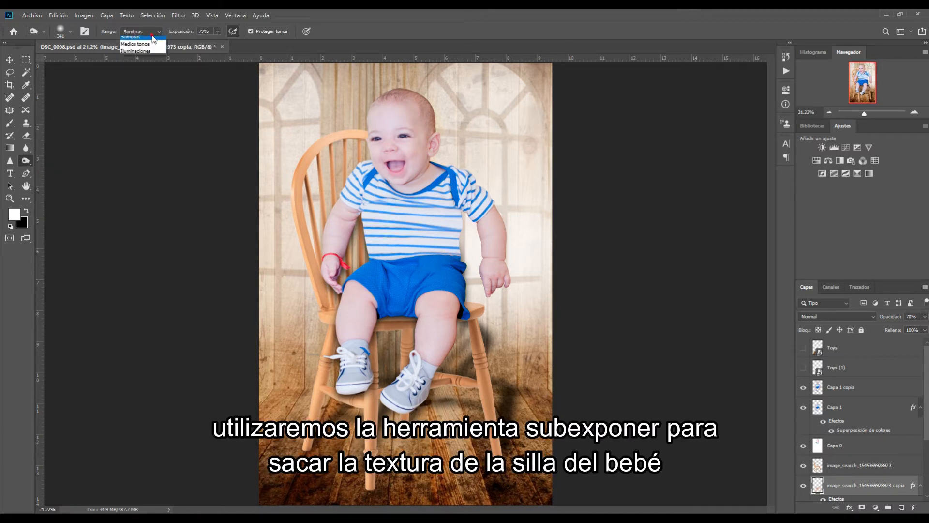
{"action": "left_click", "coordinate": [136, 43]}
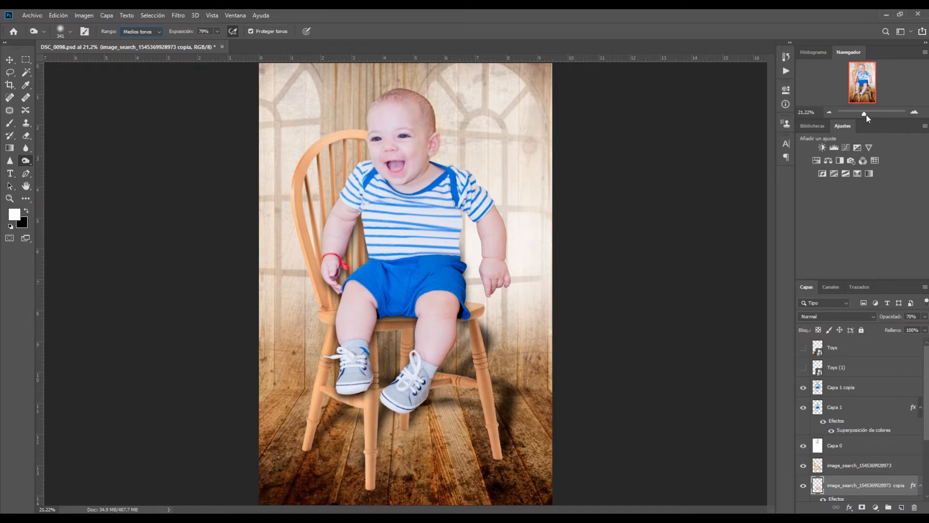
{"action": "left_click_drag", "start_coordinate": [866, 116], "coordinate": [867, 116]}
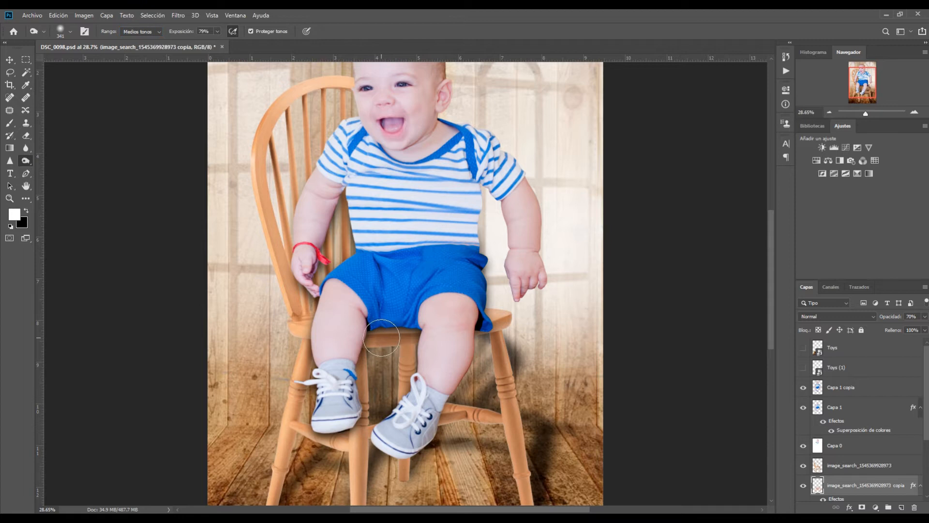
{"action": "left_click", "coordinate": [840, 466]}
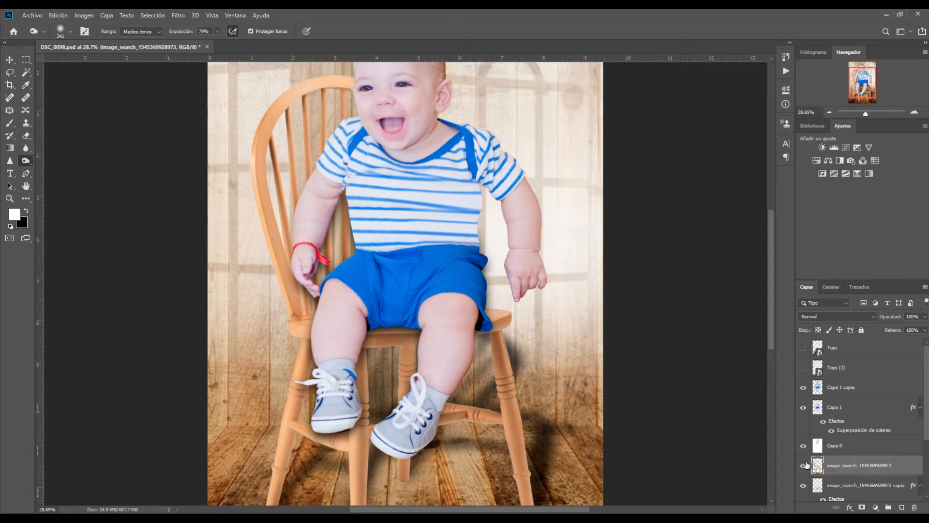
{"action": "left_click", "coordinate": [804, 466]}
{"action": "left_click", "coordinate": [803, 466]}
{"action": "mouse_move", "coordinate": [404, 339]}
{"action": "left_mouse_down"}
{"action": "mouse_move", "coordinate": [359, 338]}
{"action": "mouse_move", "coordinate": [419, 335]}
{"action": "mouse_move", "coordinate": [357, 339]}
{"action": "mouse_move", "coordinate": [406, 339]}
{"action": "left_mouse_up"}
{"action": "mouse_move", "coordinate": [483, 324]}
{"action": "left_mouse_down"}
{"action": "mouse_move", "coordinate": [468, 415]}
{"action": "mouse_move", "coordinate": [403, 414]}
{"action": "mouse_move", "coordinate": [410, 355]}
{"action": "mouse_move", "coordinate": [404, 412]}
{"action": "mouse_move", "coordinate": [365, 416]}
{"action": "mouse_move", "coordinate": [354, 374]}
{"action": "mouse_move", "coordinate": [354, 394]}
{"action": "mouse_move", "coordinate": [361, 396]}
{"action": "mouse_move", "coordinate": [358, 349]}
{"action": "mouse_move", "coordinate": [368, 427]}
{"action": "mouse_move", "coordinate": [360, 366]}
{"action": "mouse_move", "coordinate": [370, 414]}
{"action": "mouse_move", "coordinate": [342, 407]}
{"action": "mouse_move", "coordinate": [357, 427]}
{"action": "mouse_move", "coordinate": [353, 439]}
{"action": "mouse_move", "coordinate": [309, 436]}
{"action": "mouse_move", "coordinate": [372, 435]}
{"action": "mouse_move", "coordinate": [290, 428]}
{"action": "mouse_move", "coordinate": [303, 437]}
{"action": "mouse_move", "coordinate": [294, 381]}
{"action": "mouse_move", "coordinate": [295, 399]}
{"action": "mouse_move", "coordinate": [304, 322]}
{"action": "mouse_move", "coordinate": [282, 294]}
{"action": "mouse_move", "coordinate": [307, 325]}
{"action": "mouse_move", "coordinate": [297, 310]}
{"action": "mouse_move", "coordinate": [324, 322]}
{"action": "mouse_move", "coordinate": [301, 300]}
{"action": "left_mouse_up"}
{"action": "mouse_move", "coordinate": [270, 120]}
{"action": "left_mouse_down"}
{"action": "mouse_move", "coordinate": [282, 178]}
{"action": "mouse_move", "coordinate": [295, 116]}
{"action": "left_mouse_up"}
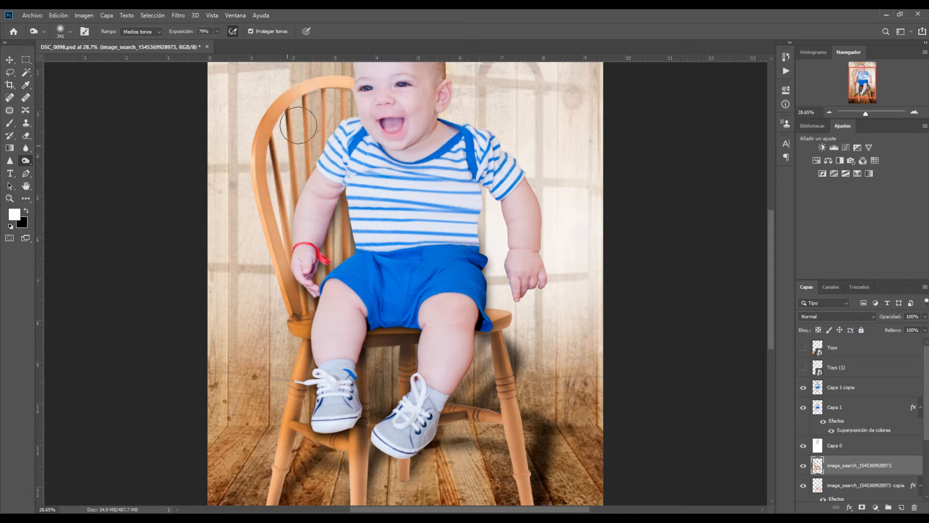
{"action": "mouse_move", "coordinate": [332, 92]}
{"action": "left_mouse_down"}
{"action": "mouse_move", "coordinate": [320, 146]}
{"action": "mouse_move", "coordinate": [355, 218]}
{"action": "mouse_move", "coordinate": [340, 270]}
{"action": "left_mouse_up"}
{"action": "mouse_move", "coordinate": [354, 193]}
{"action": "left_mouse_down"}
{"action": "mouse_move", "coordinate": [339, 195]}
{"action": "mouse_move", "coordinate": [343, 203]}
{"action": "left_mouse_up"}
{"action": "mouse_move", "coordinate": [363, 91]}
{"action": "left_mouse_down"}
{"action": "mouse_move", "coordinate": [288, 105]}
{"action": "mouse_move", "coordinate": [267, 165]}
{"action": "mouse_move", "coordinate": [291, 308]}
{"action": "mouse_move", "coordinate": [282, 135]}
{"action": "mouse_move", "coordinate": [308, 299]}
{"action": "left_mouse_up"}
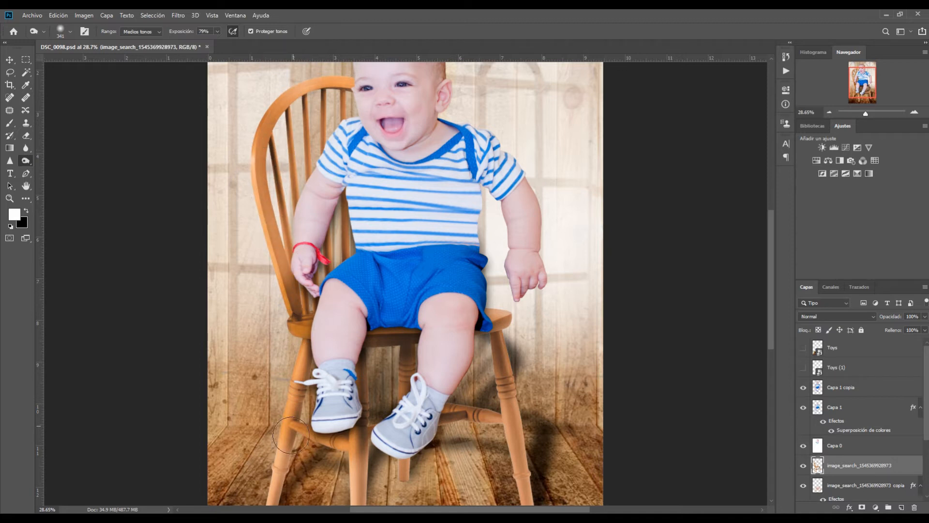
Burn the midtones along the original chair's legs and crossbars to bring out the wood texture
{"action": "scroll", "coordinate": [289, 443], "scroll_direction": "down", "scroll_amount": 3}
{"action": "mouse_move", "coordinate": [280, 409]}
{"action": "left_mouse_down"}
{"action": "mouse_move", "coordinate": [261, 471]}
{"action": "mouse_move", "coordinate": [291, 457]}
{"action": "mouse_move", "coordinate": [274, 477]}
{"action": "mouse_move", "coordinate": [296, 433]}
{"action": "left_mouse_up"}
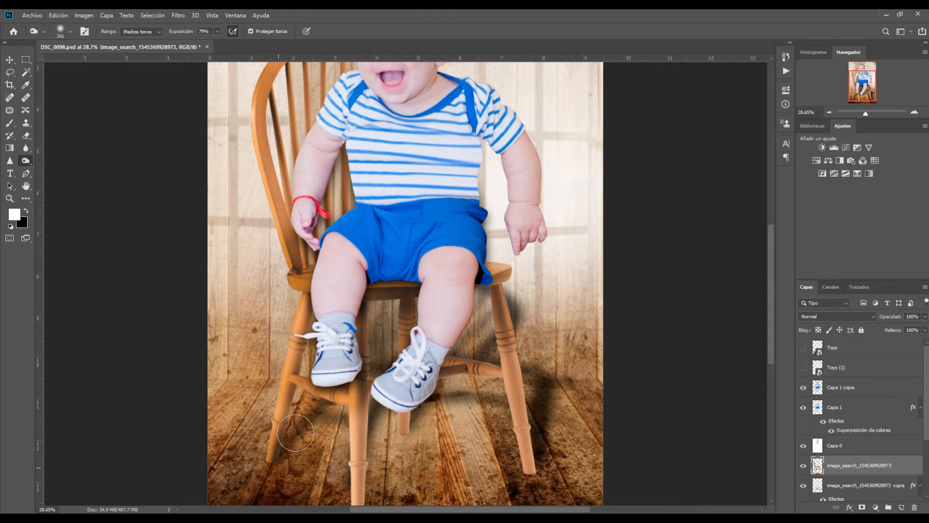
{"action": "mouse_move", "coordinate": [377, 441]}
{"action": "left_mouse_down"}
{"action": "mouse_move", "coordinate": [359, 506]}
{"action": "mouse_move", "coordinate": [368, 479]}
{"action": "mouse_move", "coordinate": [346, 484]}
{"action": "mouse_move", "coordinate": [348, 431]}
{"action": "mouse_move", "coordinate": [381, 407]}
{"action": "left_mouse_up"}
{"action": "mouse_move", "coordinate": [528, 381]}
{"action": "left_mouse_down"}
{"action": "mouse_move", "coordinate": [535, 461]}
{"action": "mouse_move", "coordinate": [506, 291]}
{"action": "mouse_move", "coordinate": [544, 446]}
{"action": "mouse_move", "coordinate": [531, 292]}
{"action": "mouse_move", "coordinate": [531, 452]}
{"action": "mouse_move", "coordinate": [518, 463]}
{"action": "left_mouse_up"}
{"action": "scroll", "coordinate": [392, 424], "scroll_direction": "up", "scroll_amount": 1}
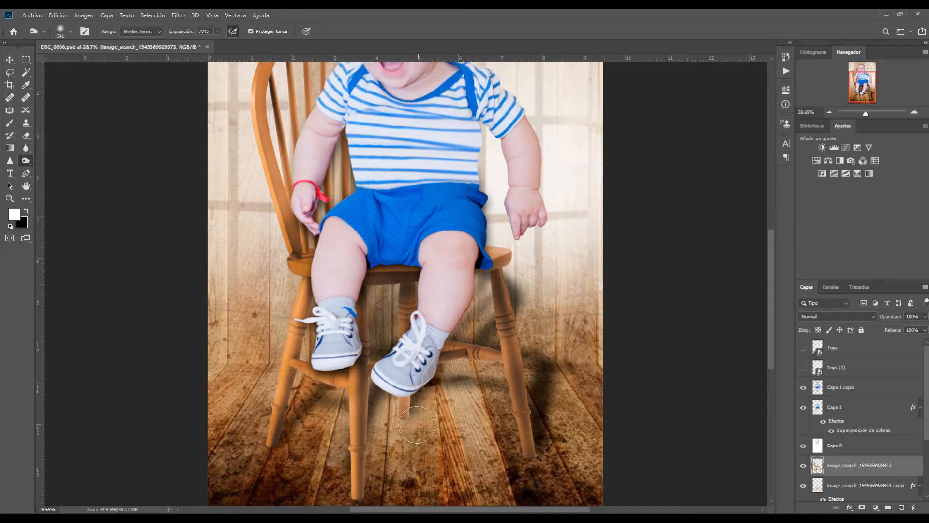
{"action": "left_click_drag", "start_coordinate": [417, 425], "coordinate": [412, 396]}
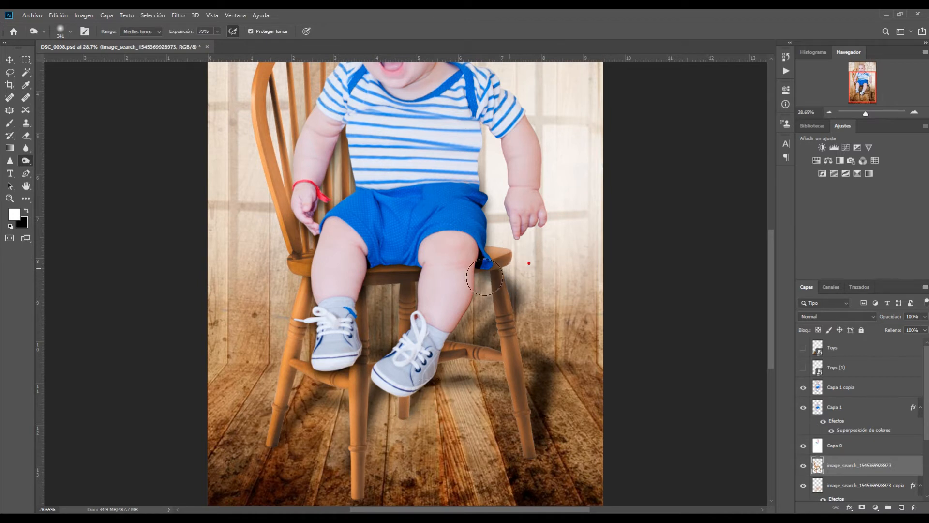
{"action": "mouse_move", "coordinate": [479, 285]}
{"action": "left_mouse_down"}
{"action": "mouse_move", "coordinate": [428, 285]}
{"action": "mouse_move", "coordinate": [448, 288]}
{"action": "mouse_move", "coordinate": [438, 295]}
{"action": "mouse_move", "coordinate": [357, 290]}
{"action": "mouse_move", "coordinate": [344, 301]}
{"action": "mouse_move", "coordinate": [348, 355]}
{"action": "mouse_move", "coordinate": [406, 371]}
{"action": "mouse_move", "coordinate": [311, 373]}
{"action": "mouse_move", "coordinate": [403, 376]}
{"action": "mouse_move", "coordinate": [325, 316]}
{"action": "mouse_move", "coordinate": [292, 418]}
{"action": "left_mouse_up"}
{"action": "scroll", "coordinate": [363, 355], "scroll_direction": "up", "scroll_amount": 2}
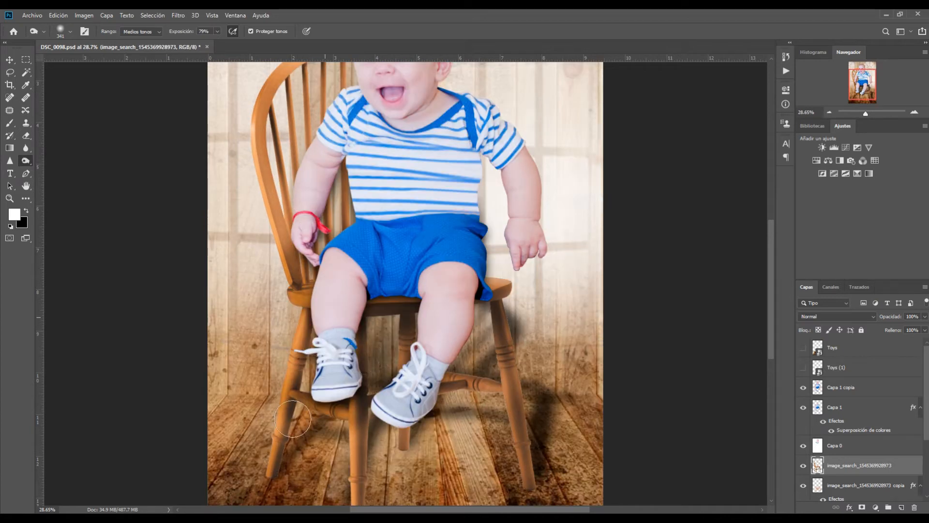
{"action": "left_click_drag", "start_coordinate": [506, 319], "coordinate": [516, 397]}
Darken the chair's legs and crossbars on its original layer using the Burn tool with the range set to shadows
{"action": "scroll", "coordinate": [565, 307], "scroll_direction": "up", "scroll_amount": 5}
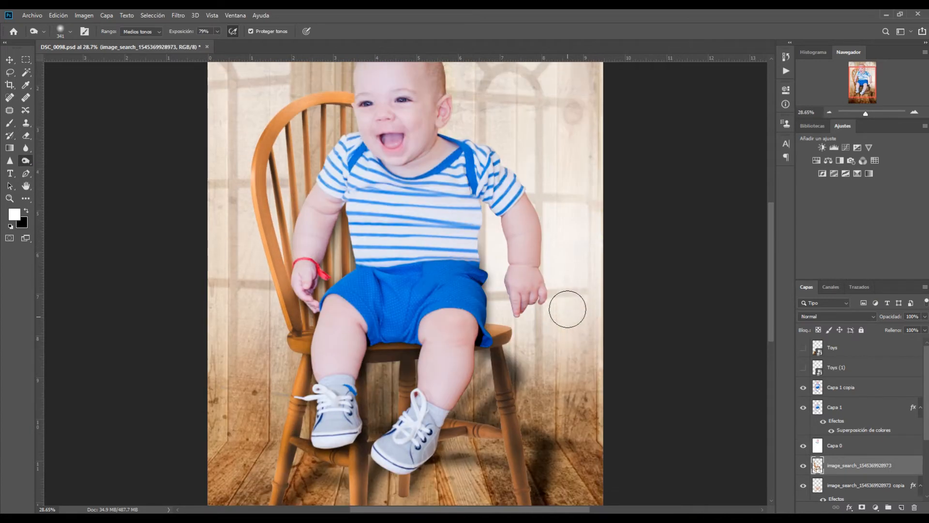
{"action": "left_click_drag", "start_coordinate": [873, 114], "coordinate": [870, 120]}
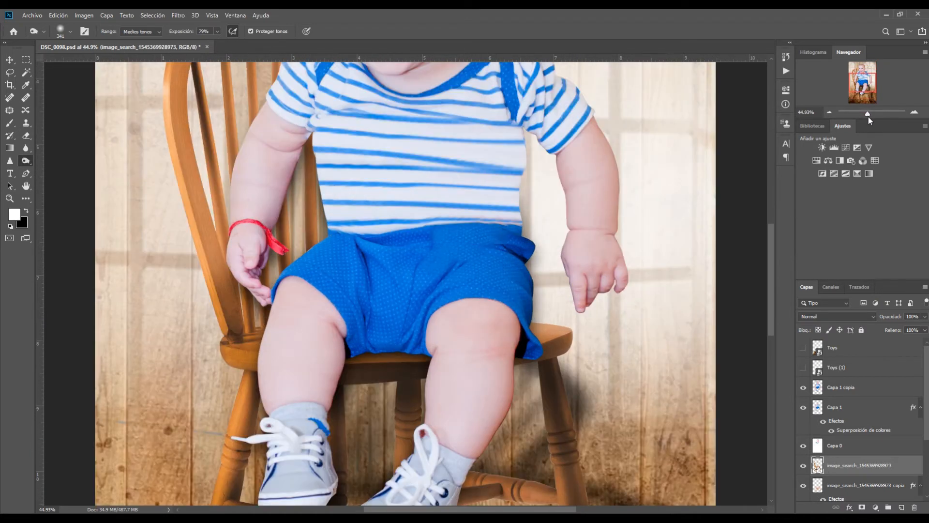
{"action": "scroll", "coordinate": [695, 343], "scroll_direction": "up", "scroll_amount": 10}
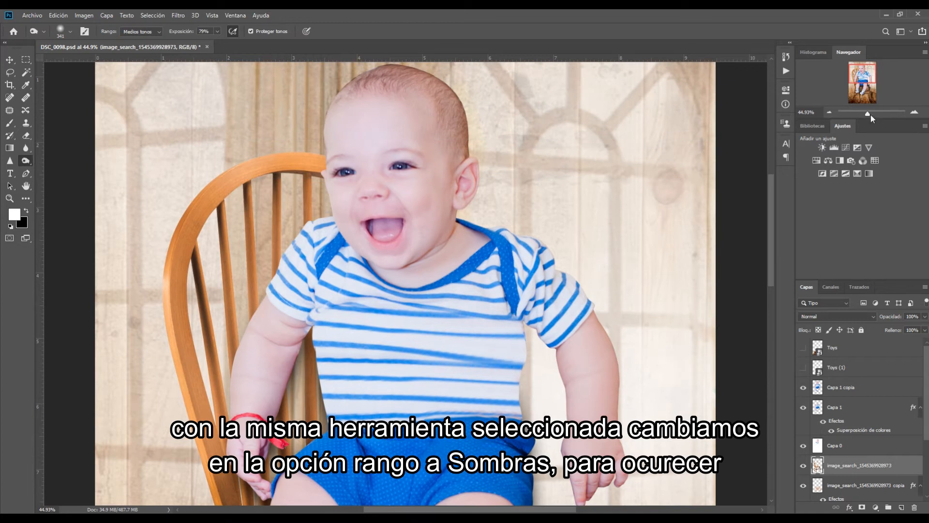
{"action": "left_click_drag", "start_coordinate": [872, 116], "coordinate": [866, 114]}
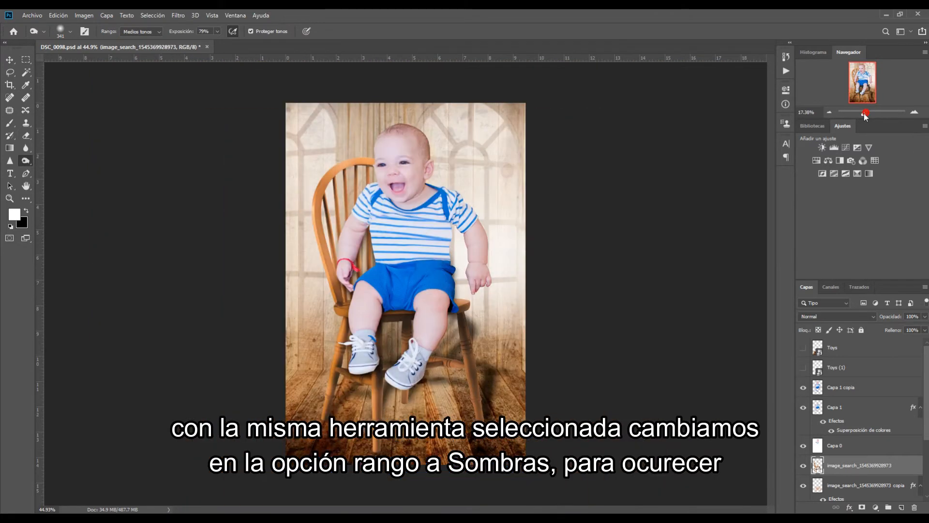
{"action": "left_click", "coordinate": [133, 33]}
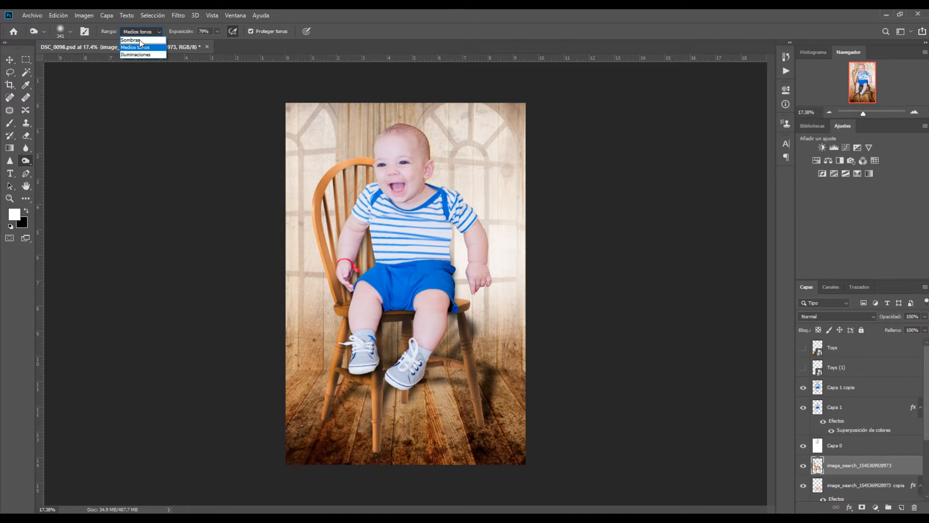
{"action": "left_click", "coordinate": [140, 40]}
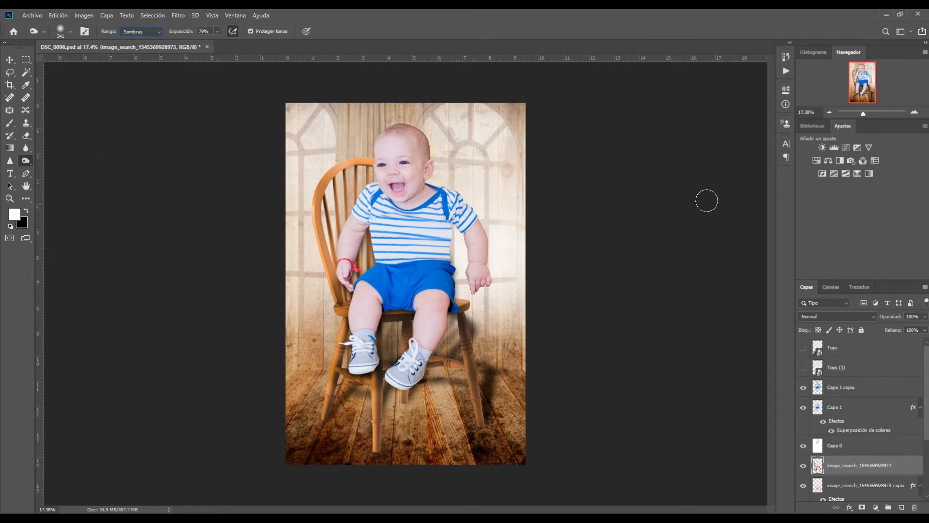
{"action": "left_click_drag", "start_coordinate": [864, 114], "coordinate": [866, 115]}
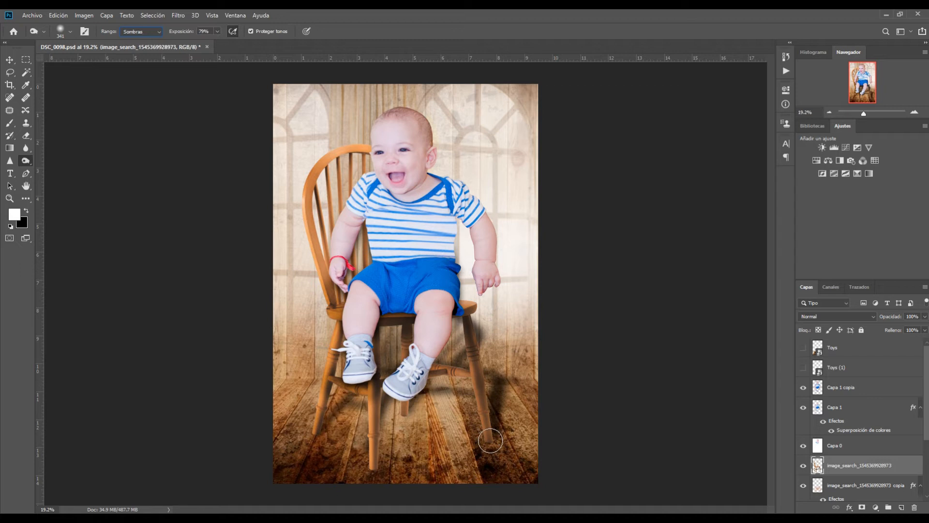
{"action": "left_click_drag", "start_coordinate": [490, 441], "coordinate": [471, 303]}
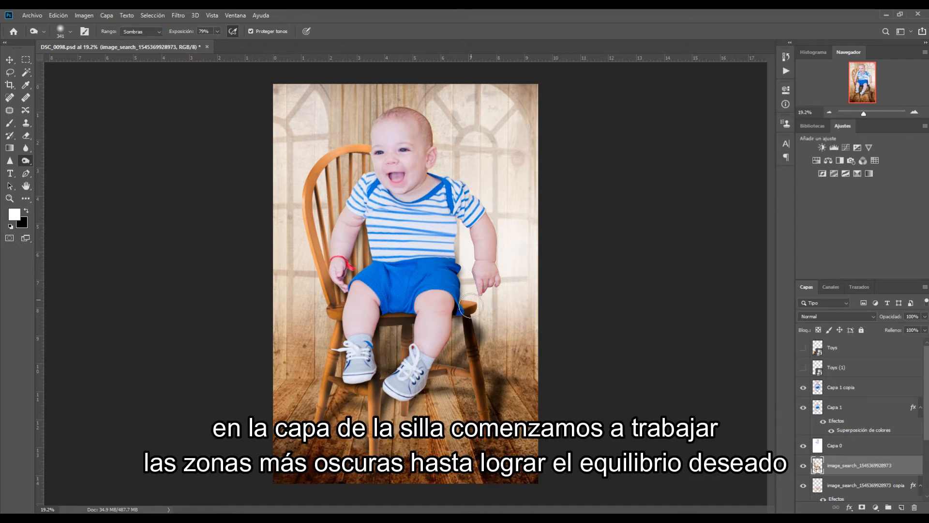
{"action": "mouse_move", "coordinate": [476, 380]}
{"action": "left_mouse_down"}
{"action": "mouse_move", "coordinate": [417, 378]}
{"action": "mouse_move", "coordinate": [407, 348]}
{"action": "mouse_move", "coordinate": [411, 318]}
{"action": "mouse_move", "coordinate": [369, 322]}
{"action": "mouse_move", "coordinate": [371, 455]}
{"action": "mouse_move", "coordinate": [378, 425]}
{"action": "left_mouse_up"}
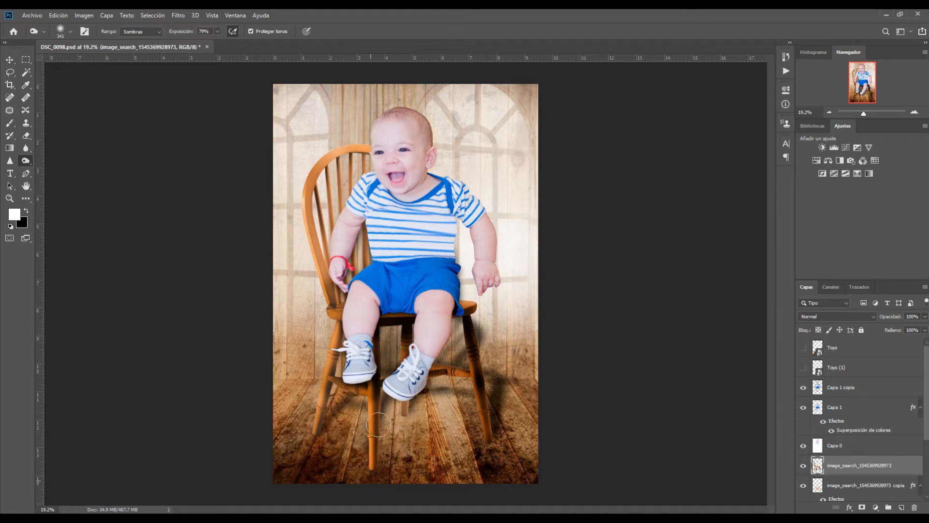
{"action": "mouse_move", "coordinate": [363, 389]}
{"action": "left_mouse_down"}
{"action": "mouse_move", "coordinate": [325, 388]}
{"action": "mouse_move", "coordinate": [311, 444]}
{"action": "mouse_move", "coordinate": [345, 311]}
{"action": "mouse_move", "coordinate": [305, 206]}
{"action": "mouse_move", "coordinate": [321, 155]}
{"action": "mouse_move", "coordinate": [358, 155]}
{"action": "left_mouse_up"}
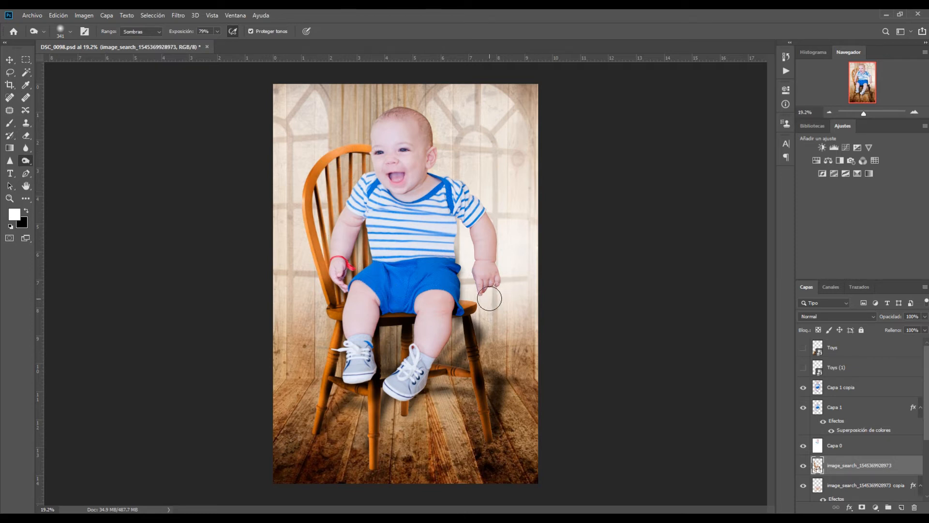
{"action": "left_click_drag", "start_coordinate": [385, 434], "coordinate": [375, 470]}
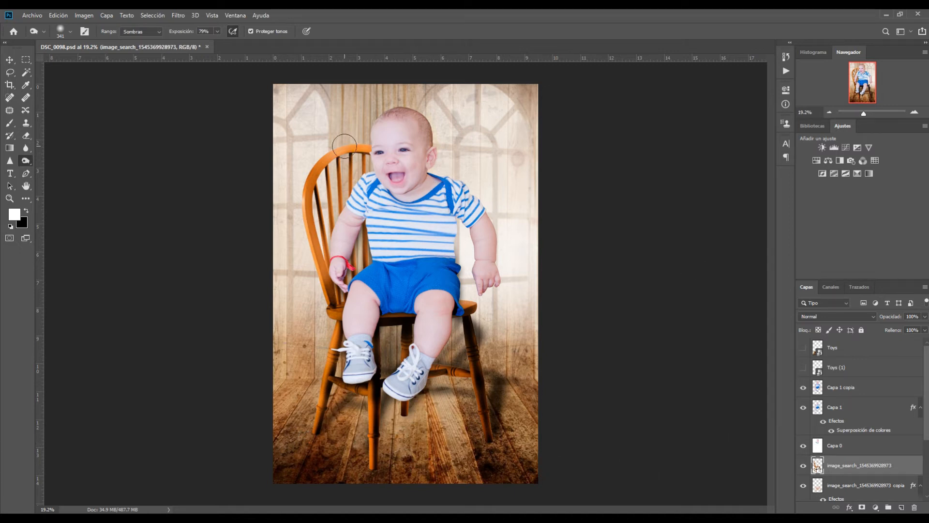
Burn the shadows along the chair's curved backrest frame, spindles and seat
{"action": "left_click_drag", "start_coordinate": [312, 179], "coordinate": [318, 298]}
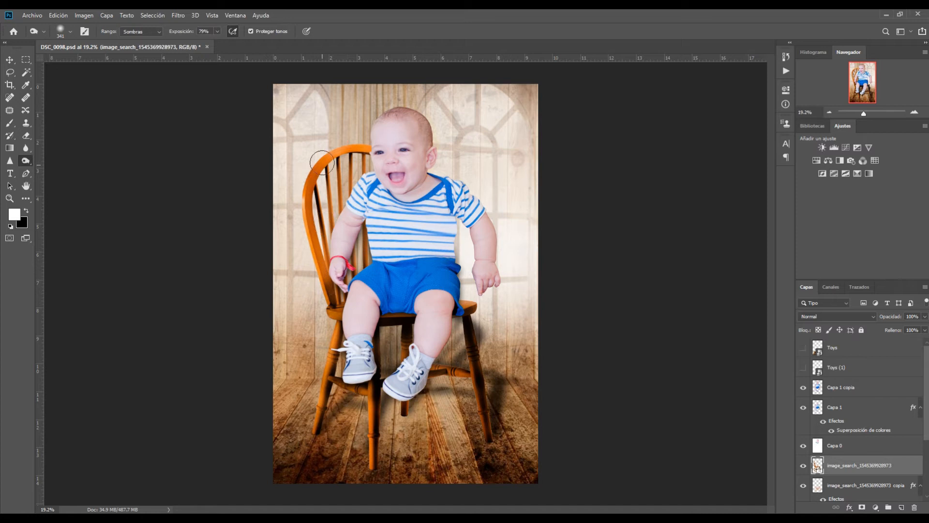
{"action": "mouse_move", "coordinate": [322, 163]}
{"action": "left_mouse_down"}
{"action": "mouse_move", "coordinate": [359, 144]}
{"action": "mouse_move", "coordinate": [328, 139]}
{"action": "left_mouse_up"}
{"action": "mouse_move", "coordinate": [382, 301]}
{"action": "left_mouse_down"}
{"action": "mouse_move", "coordinate": [339, 308]}
{"action": "mouse_move", "coordinate": [342, 247]}
{"action": "left_mouse_up"}
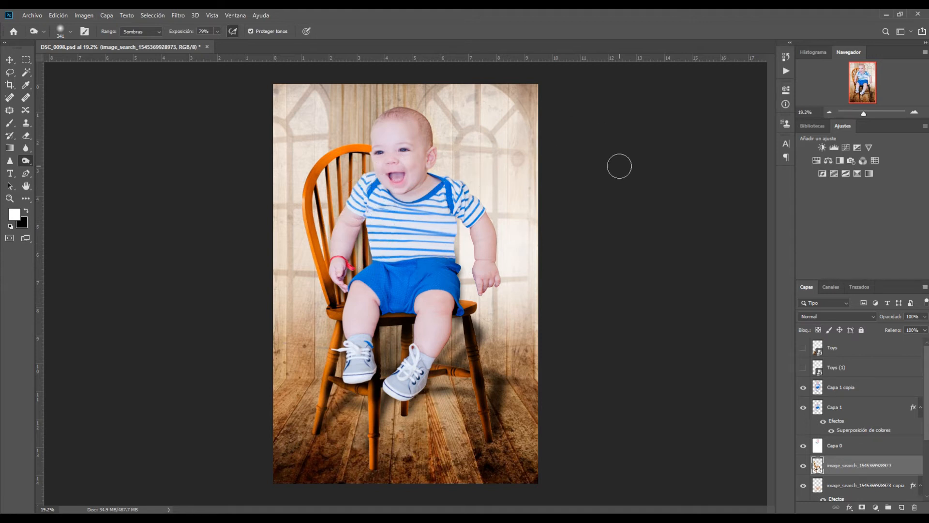
On the Capa 1 copia layer, darken the baby's shirt and hair with the Burn range set to midtones
{"action": "left_click", "coordinate": [852, 389]}
{"action": "left_click_drag", "start_coordinate": [865, 115], "coordinate": [868, 114]}
{"action": "left_click_drag", "start_coordinate": [436, 129], "coordinate": [436, 312]}
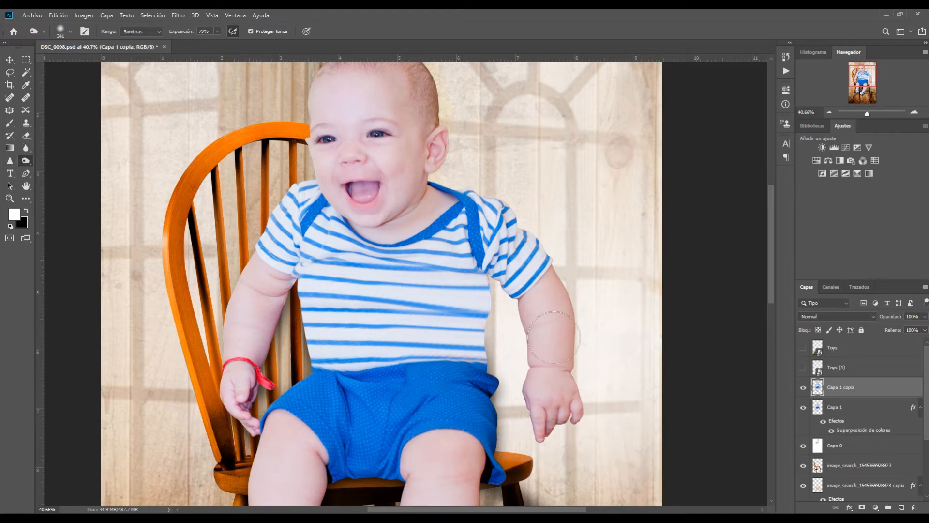
{"action": "left_click", "coordinate": [134, 32]}
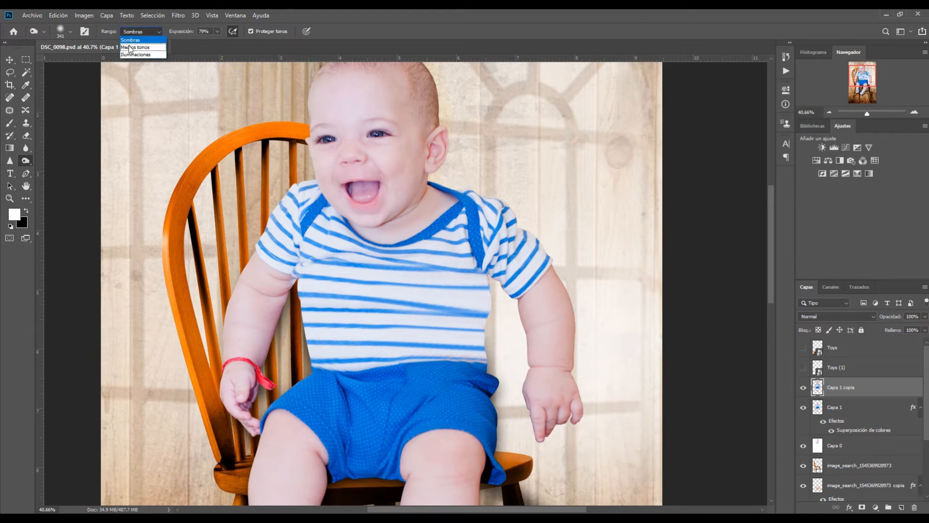
{"action": "left_click", "coordinate": [130, 47]}
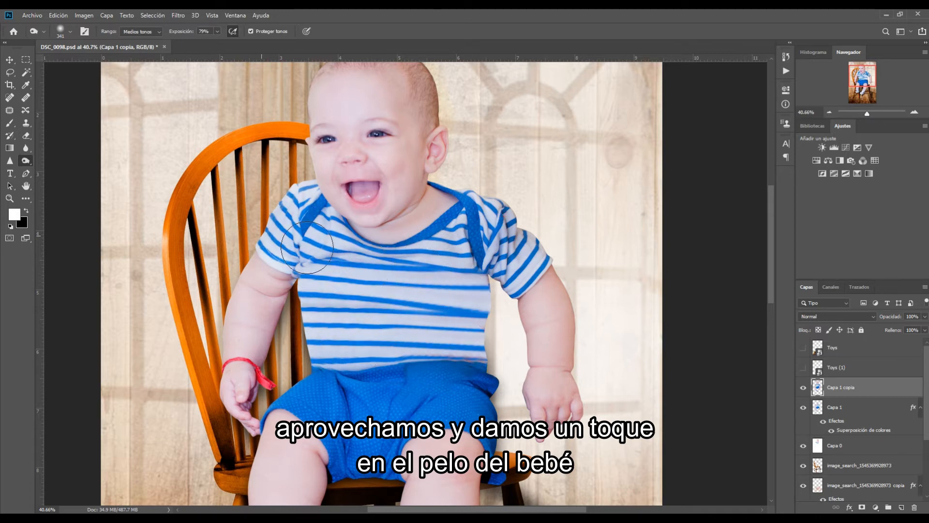
{"action": "left_click_drag", "start_coordinate": [434, 148], "coordinate": [437, 267]}
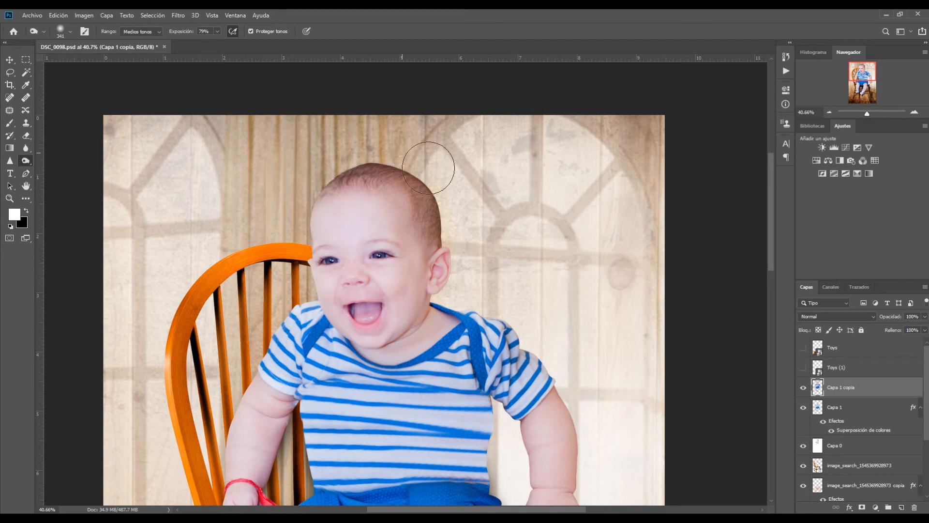
Burn the midtones on the baby's blue shorts and shoes
{"action": "left_click_drag", "start_coordinate": [525, 268], "coordinate": [512, 44]}
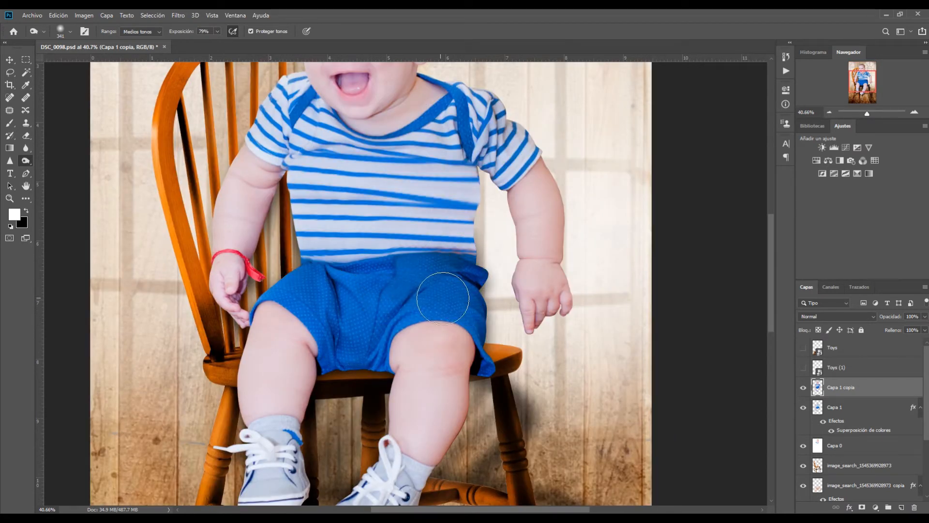
{"action": "left_click_drag", "start_coordinate": [391, 356], "coordinate": [417, 191]}
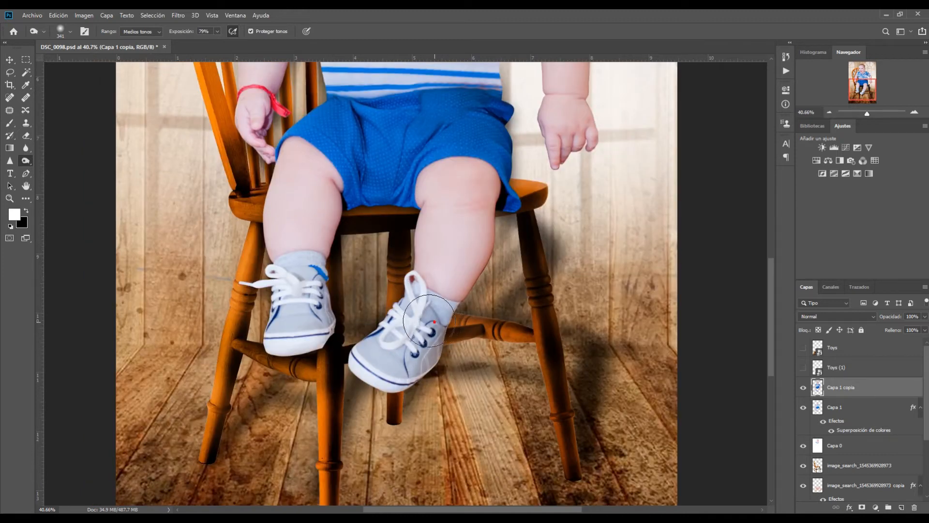
{"action": "mouse_move", "coordinate": [404, 370]}
{"action": "left_mouse_down"}
{"action": "mouse_move", "coordinate": [426, 339]}
{"action": "mouse_move", "coordinate": [419, 310]}
{"action": "mouse_move", "coordinate": [373, 358]}
{"action": "mouse_move", "coordinate": [344, 329]}
{"action": "mouse_move", "coordinate": [295, 330]}
{"action": "mouse_move", "coordinate": [339, 286]}
{"action": "mouse_move", "coordinate": [289, 286]}
{"action": "mouse_move", "coordinate": [325, 341]}
{"action": "left_mouse_up"}
{"action": "mouse_move", "coordinate": [473, 257]}
{"action": "left_mouse_down"}
{"action": "mouse_move", "coordinate": [478, 441]}
{"action": "mouse_move", "coordinate": [498, 494]}
{"action": "left_mouse_up"}
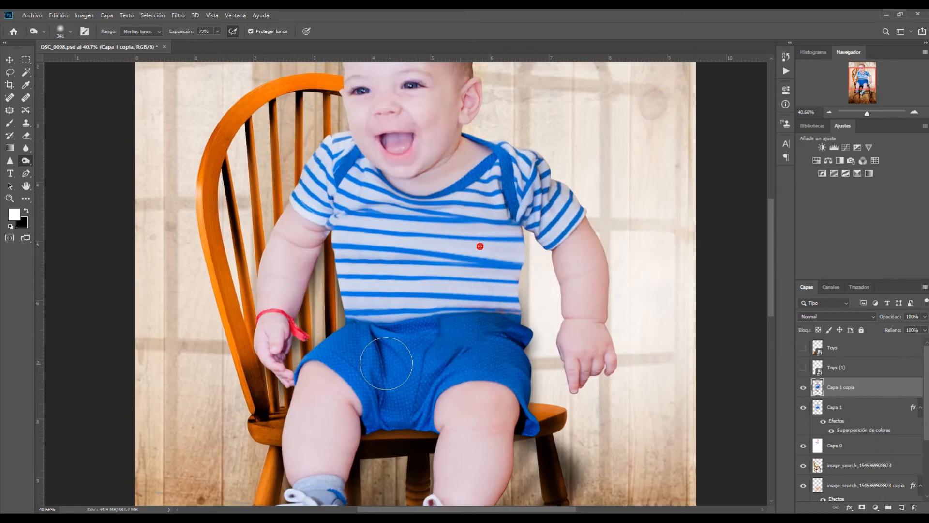
Reduce the Burn brush to about 40 px and darken the baby's red bracelet
{"action": "right_click", "coordinate": [312, 352]}
{"action": "left_click", "coordinate": [376, 374]}
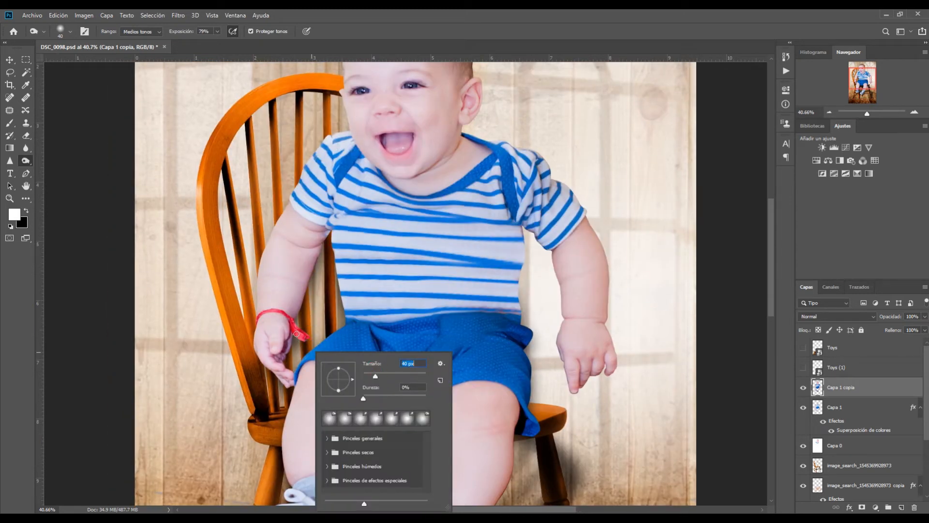
{"action": "left_click", "coordinate": [304, 337]}
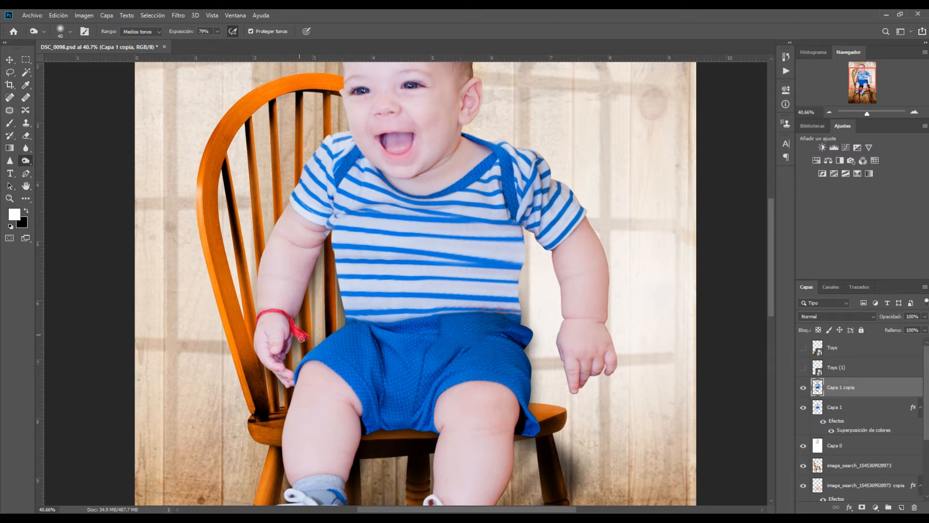
Switch the Burn range to shadows, enlarge the brush to 341 px and darken the baby's shoes
{"action": "scroll", "coordinate": [582, 213], "scroll_direction": "up", "scroll_amount": 3}
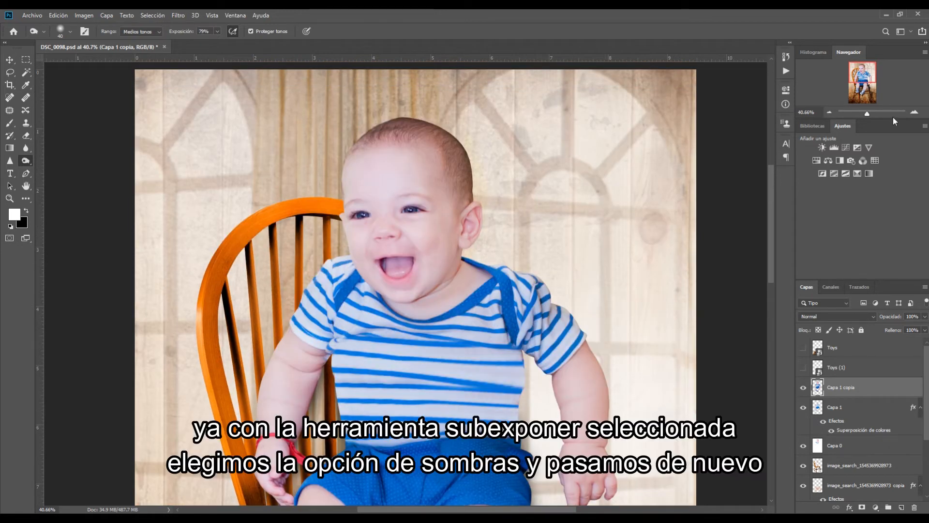
{"action": "left_click_drag", "start_coordinate": [867, 114], "coordinate": [867, 115]}
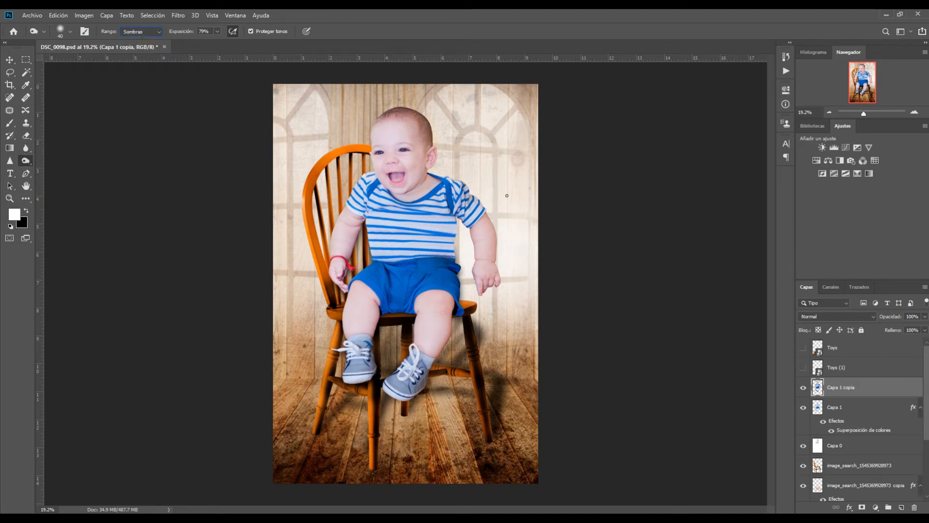
{"action": "left_click_drag", "start_coordinate": [865, 113], "coordinate": [867, 117]}
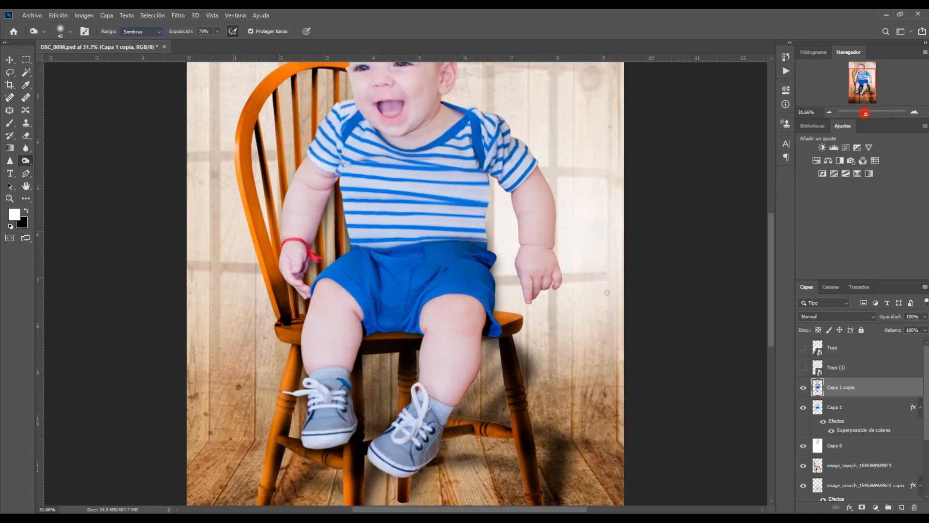
{"action": "right_click", "coordinate": [438, 438]}
{"action": "left_click", "coordinate": [519, 376]}
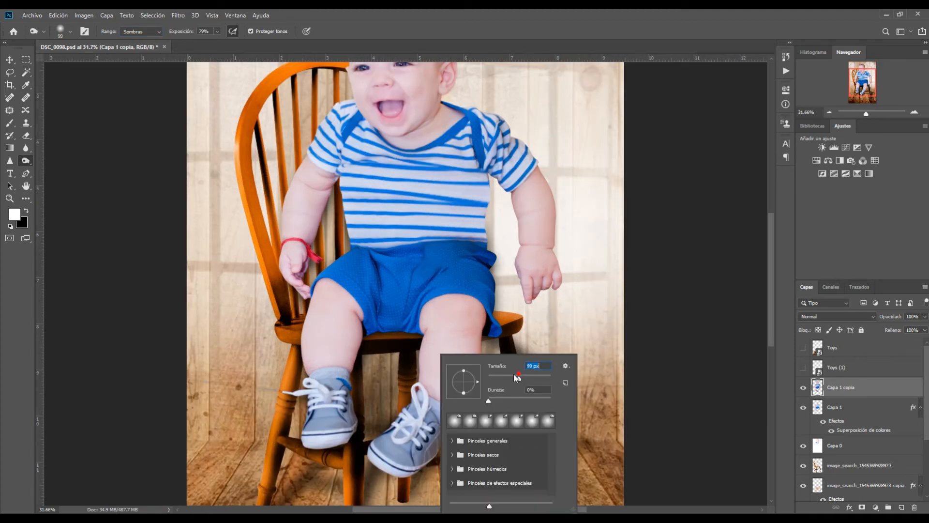
{"action": "left_click", "coordinate": [542, 376]}
{"action": "mouse_move", "coordinate": [388, 411]}
{"action": "left_mouse_down"}
{"action": "mouse_move", "coordinate": [435, 439]}
{"action": "mouse_move", "coordinate": [374, 457]}
{"action": "left_mouse_up"}
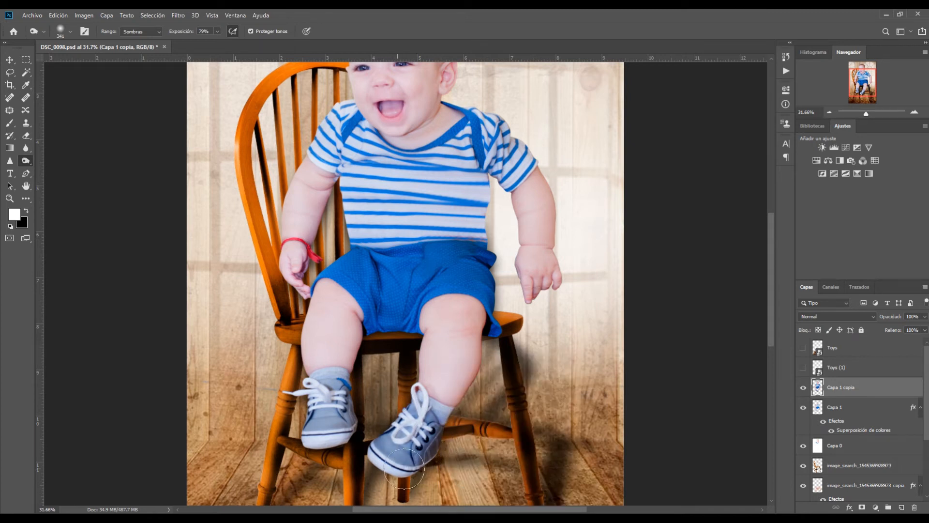
Burn the shadows on the baby's shorts, striped shirt and hair
{"action": "mouse_move", "coordinate": [396, 295]}
{"action": "left_mouse_down"}
{"action": "mouse_move", "coordinate": [354, 266]}
{"action": "mouse_move", "coordinate": [384, 322]}
{"action": "mouse_move", "coordinate": [417, 261]}
{"action": "mouse_move", "coordinate": [416, 271]}
{"action": "left_mouse_up"}
{"action": "key", "text": "ctrl+z"}
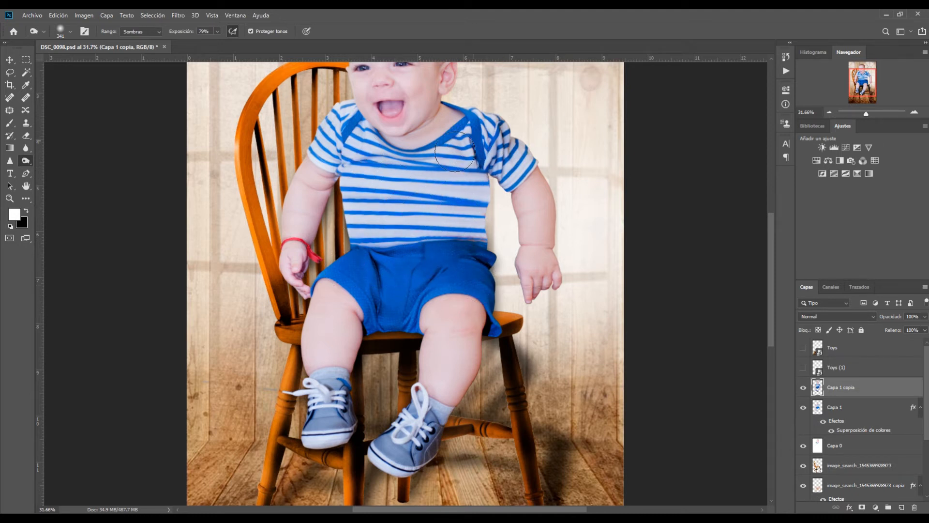
{"action": "left_click_drag", "start_coordinate": [334, 116], "coordinate": [339, 147]}
{"action": "scroll", "coordinate": [339, 148], "scroll_direction": "up", "scroll_amount": 5}
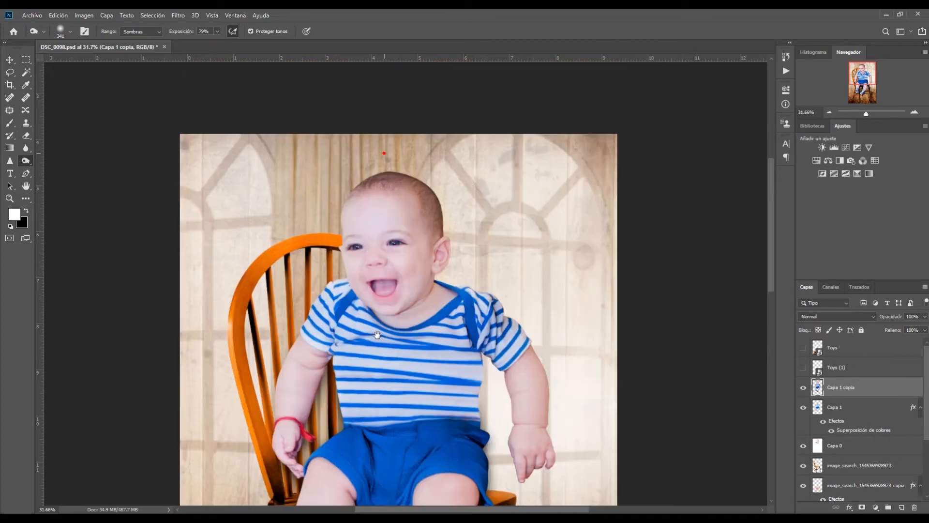
{"action": "mouse_move", "coordinate": [454, 204]}
{"action": "left_mouse_down"}
{"action": "mouse_move", "coordinate": [426, 165]}
{"action": "mouse_move", "coordinate": [388, 159]}
{"action": "mouse_move", "coordinate": [322, 196]}
{"action": "mouse_move", "coordinate": [328, 191]}
{"action": "left_mouse_up"}
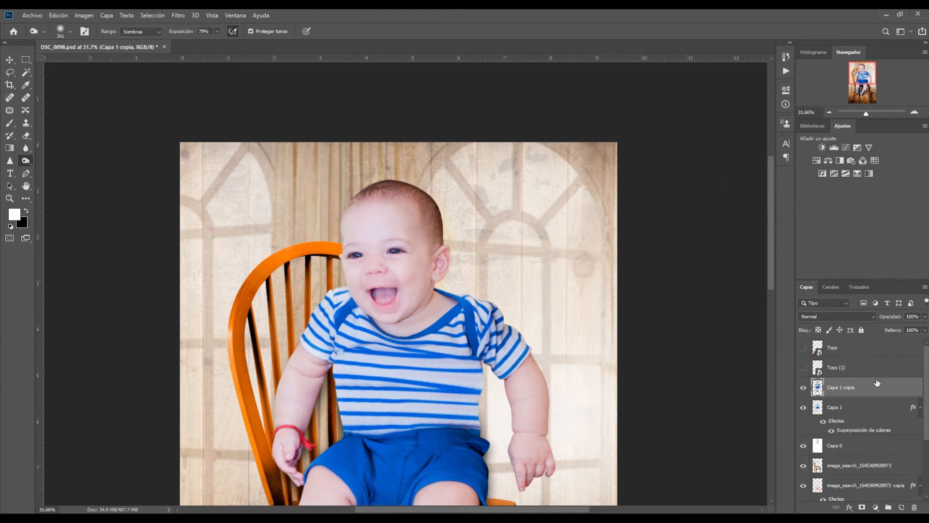
Set the Brush to Normal blending mode with a size of about 84 px for painting around the baby's legs
{"action": "left_click_drag", "start_coordinate": [866, 114], "coordinate": [869, 114]}
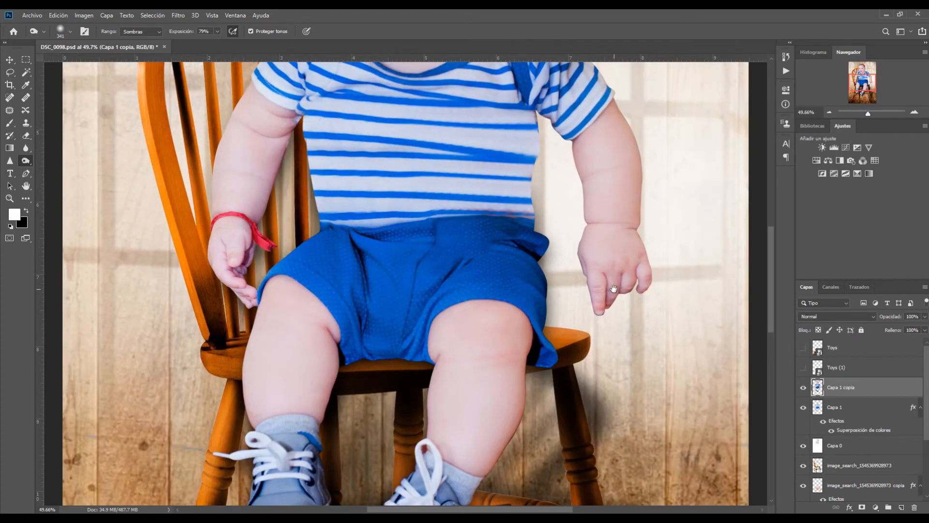
{"action": "left_click_drag", "start_coordinate": [614, 289], "coordinate": [653, 131]}
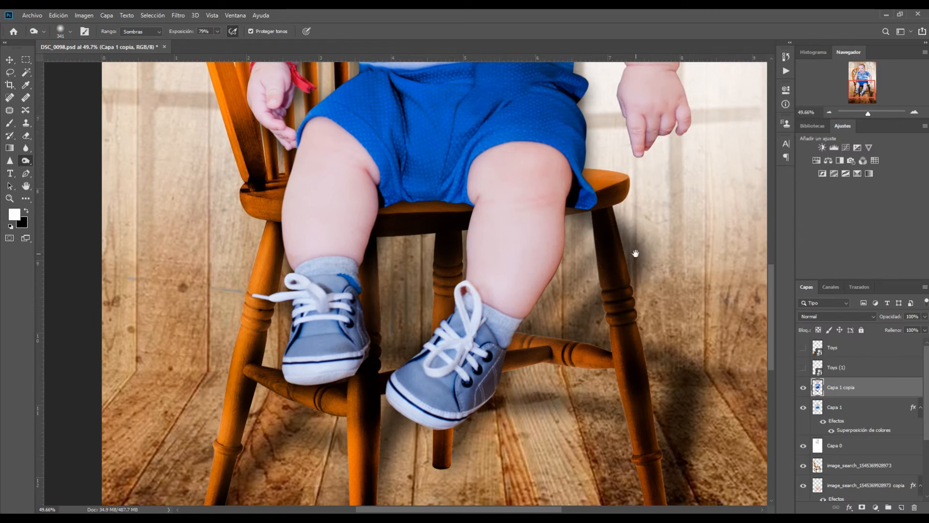
{"action": "left_click_drag", "start_coordinate": [636, 254], "coordinate": [568, 301]}
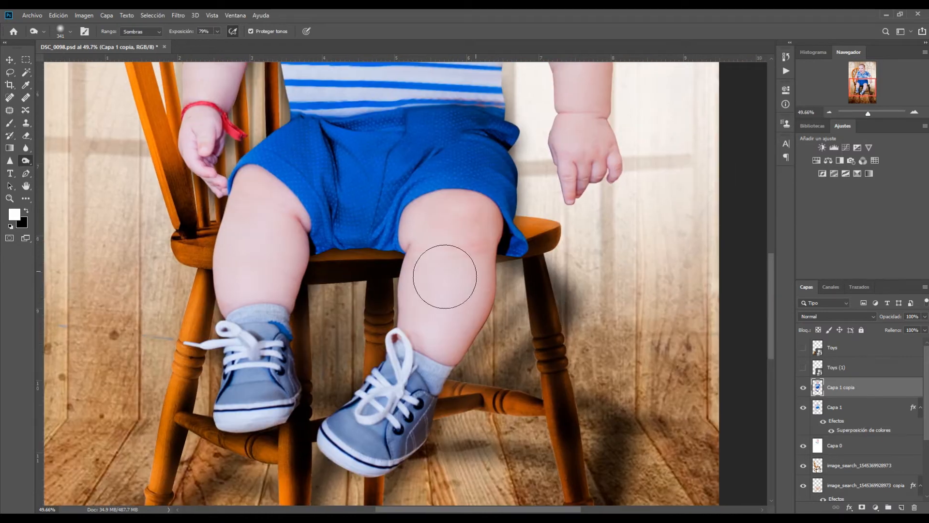
{"action": "left_click", "coordinate": [10, 122]}
{"action": "right_click", "coordinate": [420, 179]}
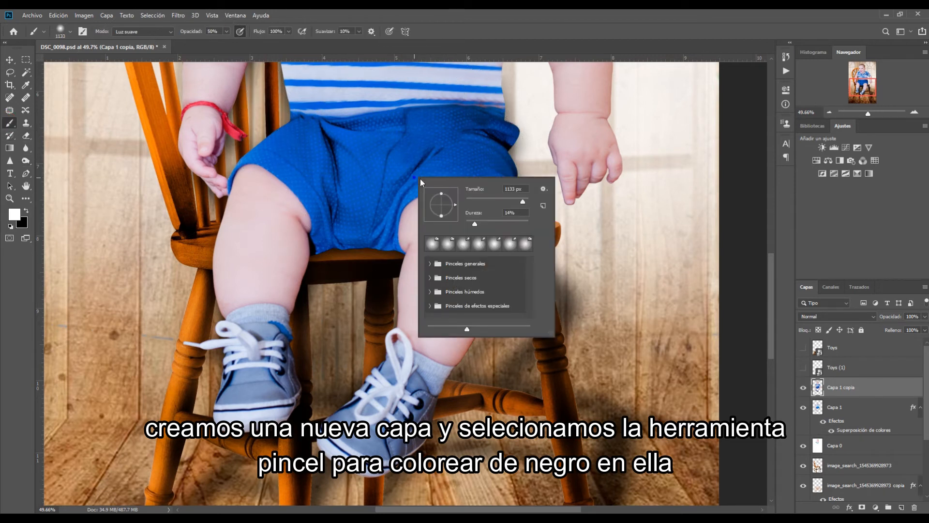
{"action": "left_click", "coordinate": [471, 200]}
{"action": "left_click", "coordinate": [136, 32]}
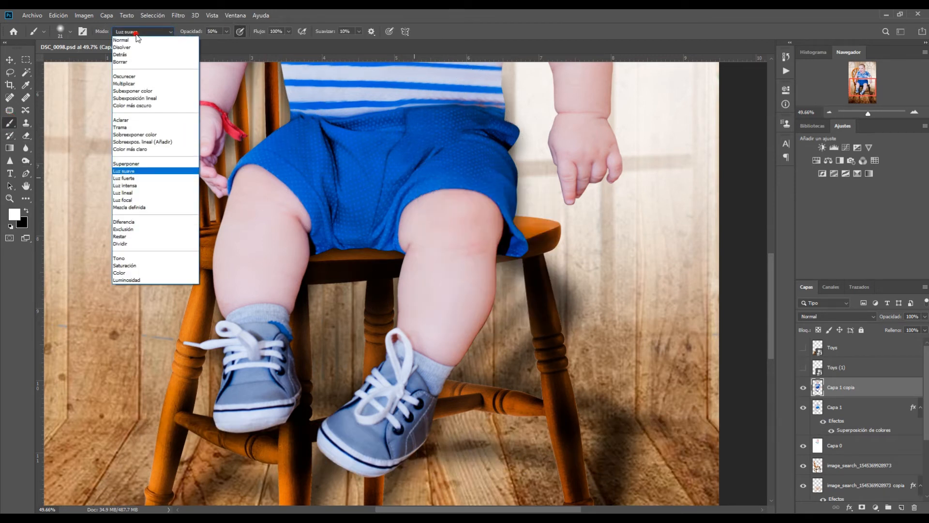
{"action": "left_click", "coordinate": [138, 40]}
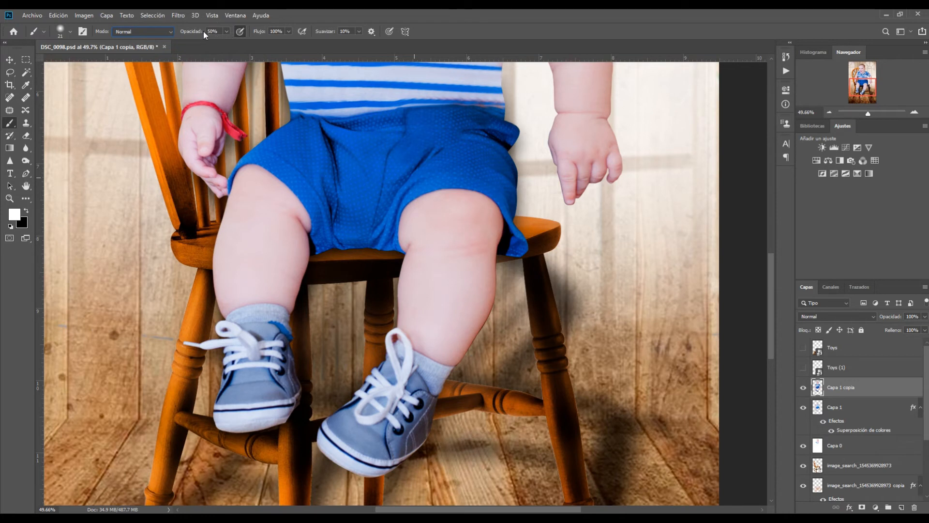
{"action": "right_click", "coordinate": [360, 205]}
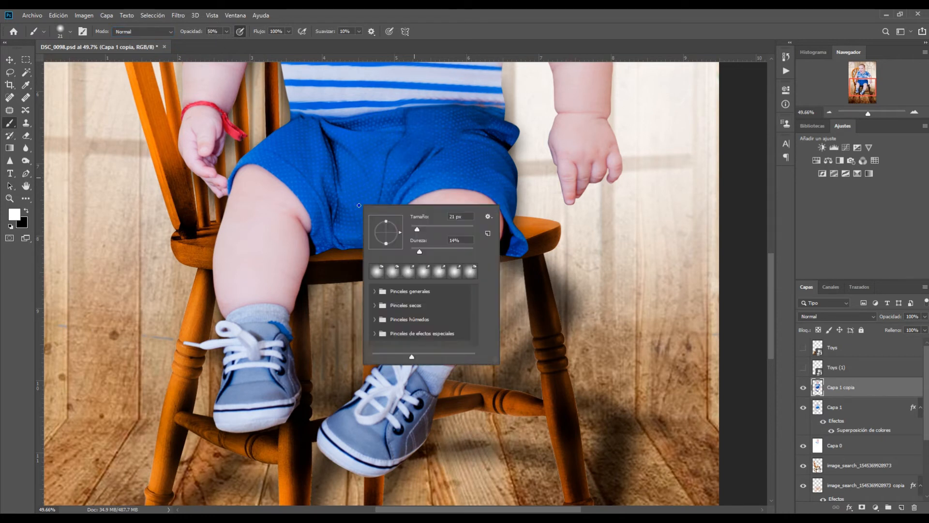
{"action": "left_click_drag", "start_coordinate": [423, 228], "coordinate": [427, 229]}
{"action": "left_click", "coordinate": [431, 227]}
{"action": "left_click", "coordinate": [437, 226]}
Create a new layer above Capa 1 copia, make black the foreground color and enlarge the brush to about 113 px
{"action": "left_click", "coordinate": [901, 506]}
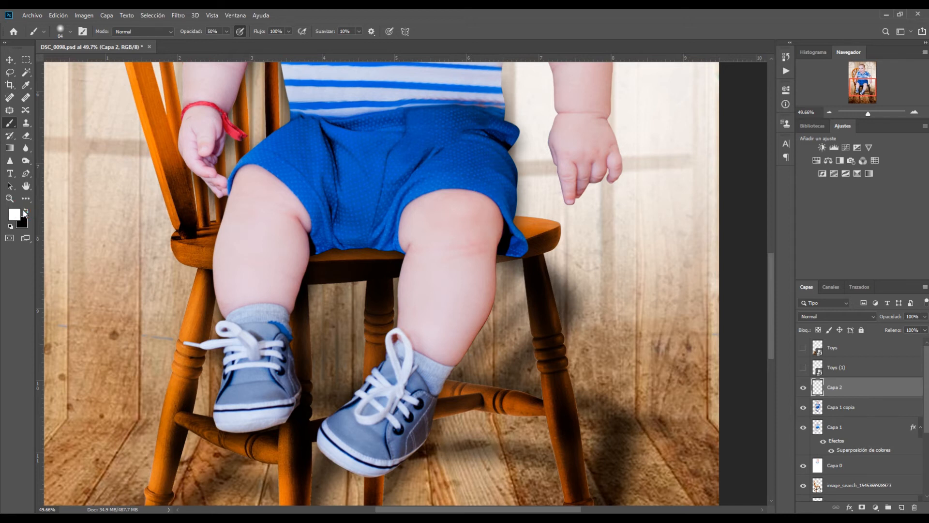
{"action": "left_click", "coordinate": [26, 212]}
{"action": "right_click", "coordinate": [300, 252]}
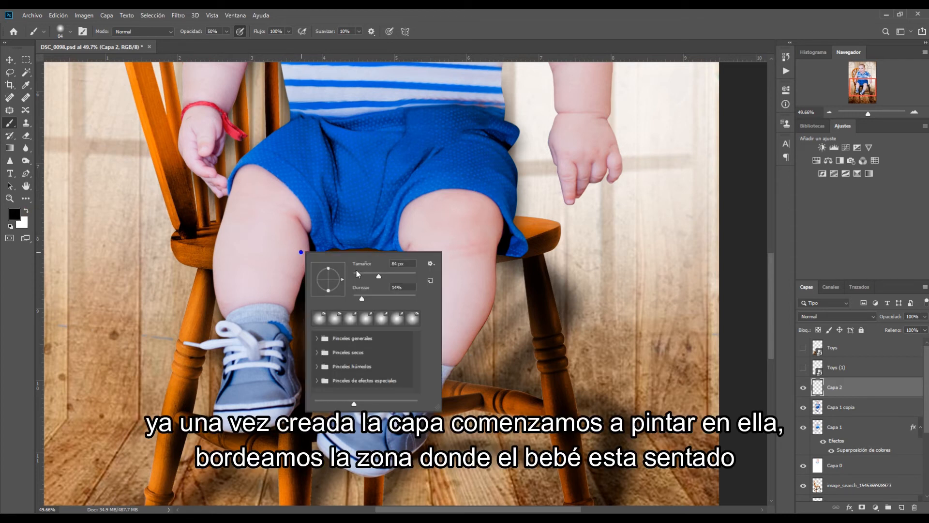
{"action": "left_click", "coordinate": [382, 274]}
{"action": "left_click_drag", "start_coordinate": [385, 274], "coordinate": [390, 275]}
{"action": "left_click", "coordinate": [380, 243]}
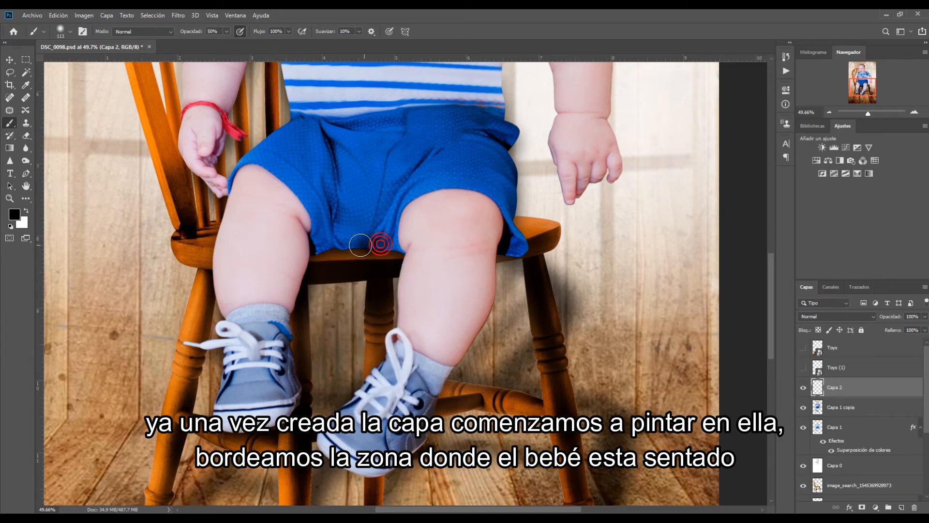
Paint black contact shadows on the new layer along the edge of the shorts, the legs and the shoes
{"action": "mouse_move", "coordinate": [361, 245]}
{"action": "left_mouse_down"}
{"action": "mouse_move", "coordinate": [312, 242]}
{"action": "mouse_move", "coordinate": [301, 269]}
{"action": "mouse_move", "coordinate": [287, 316]}
{"action": "mouse_move", "coordinate": [293, 416]}
{"action": "mouse_move", "coordinate": [213, 436]}
{"action": "left_mouse_up"}
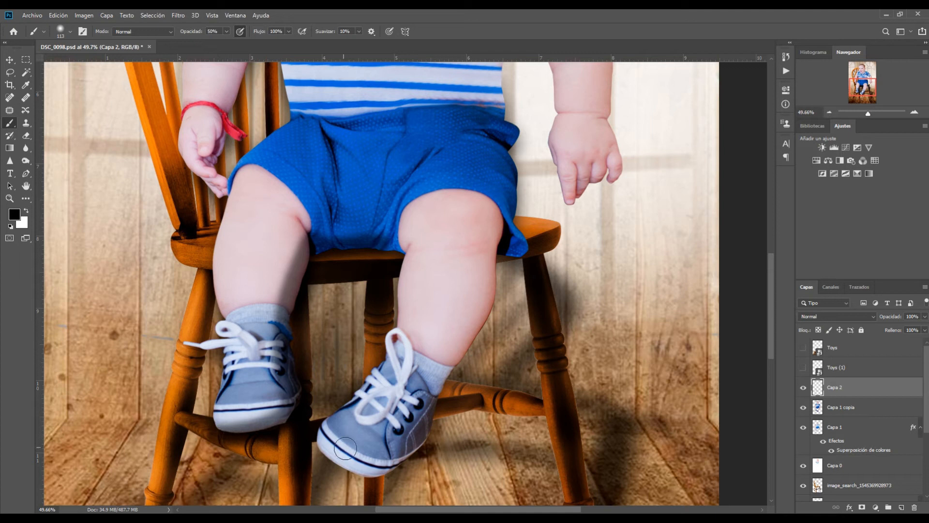
{"action": "mouse_move", "coordinate": [331, 451]}
{"action": "left_mouse_down"}
{"action": "mouse_move", "coordinate": [364, 399]}
{"action": "mouse_move", "coordinate": [405, 324]}
{"action": "mouse_move", "coordinate": [411, 254]}
{"action": "mouse_move", "coordinate": [395, 239]}
{"action": "mouse_move", "coordinate": [322, 239]}
{"action": "mouse_move", "coordinate": [296, 270]}
{"action": "left_mouse_up"}
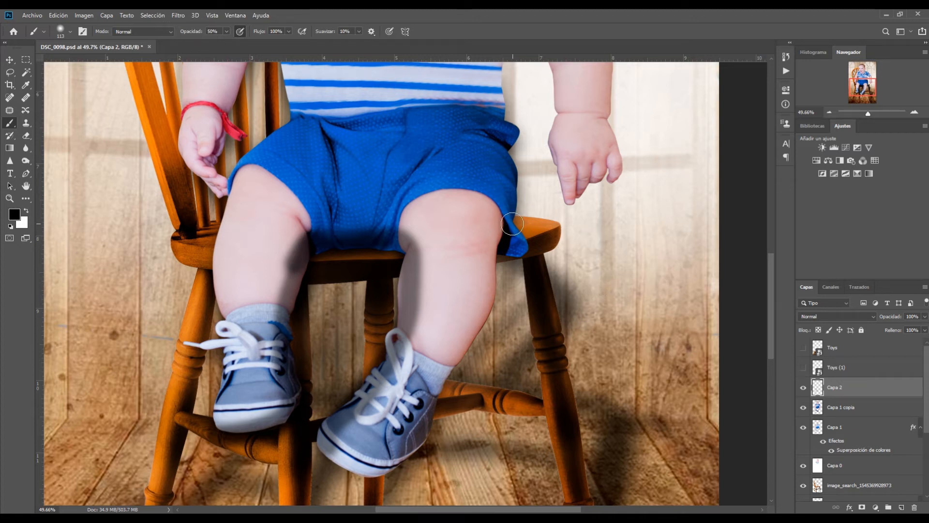
{"action": "mouse_move", "coordinate": [512, 222]}
{"action": "left_mouse_down"}
{"action": "mouse_move", "coordinate": [496, 303]}
{"action": "mouse_move", "coordinate": [429, 433]}
{"action": "mouse_move", "coordinate": [380, 469]}
{"action": "mouse_move", "coordinate": [328, 457]}
{"action": "left_mouse_up"}
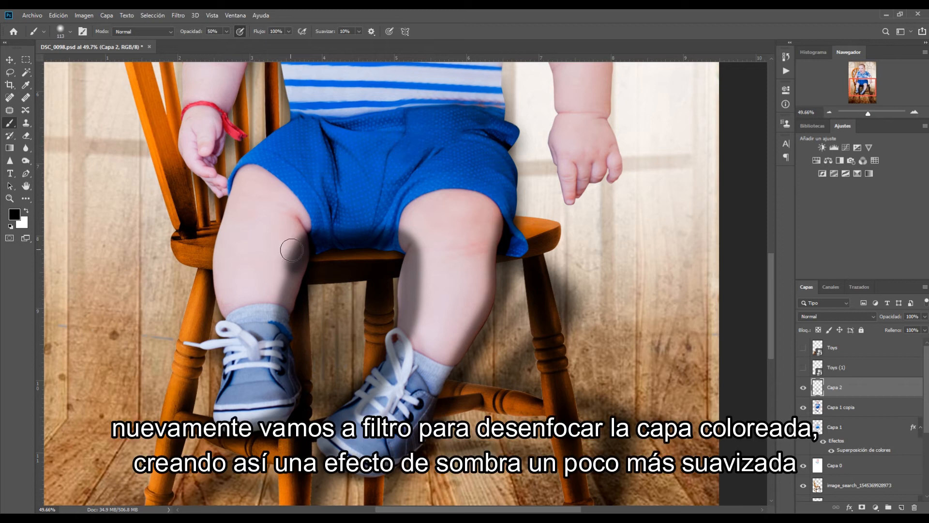
Apply a Gaussian Blur with a 37.4 px radius to the painted shadow layer
{"action": "left_click", "coordinate": [178, 16]}
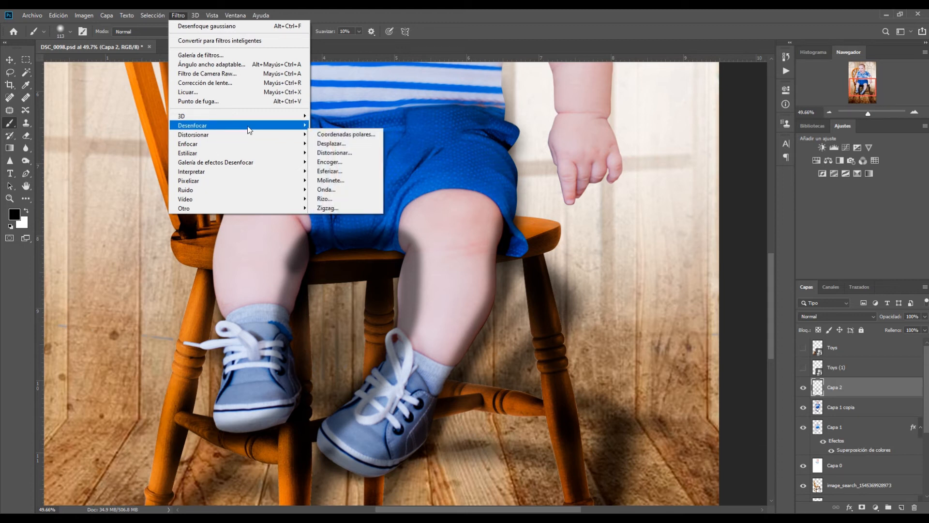
{"action": "mouse_move", "coordinate": [203, 125]}
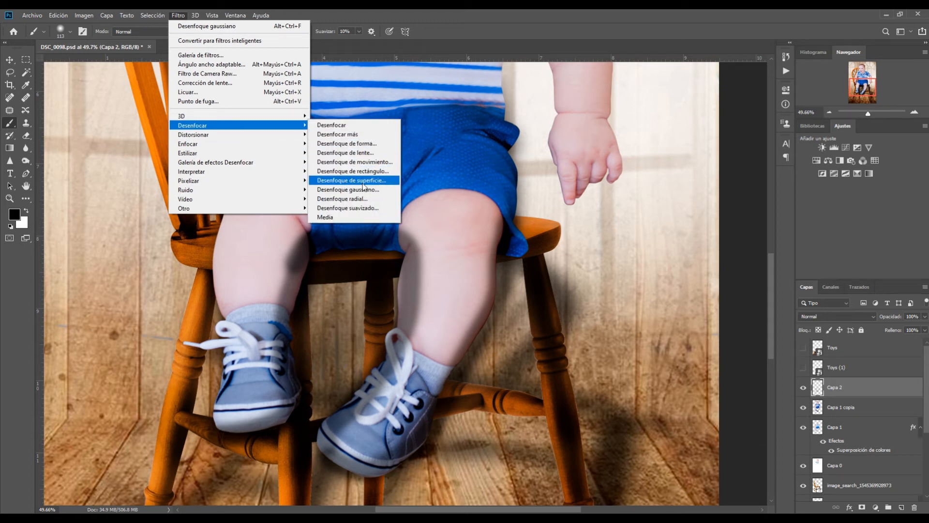
{"action": "left_click", "coordinate": [363, 190]}
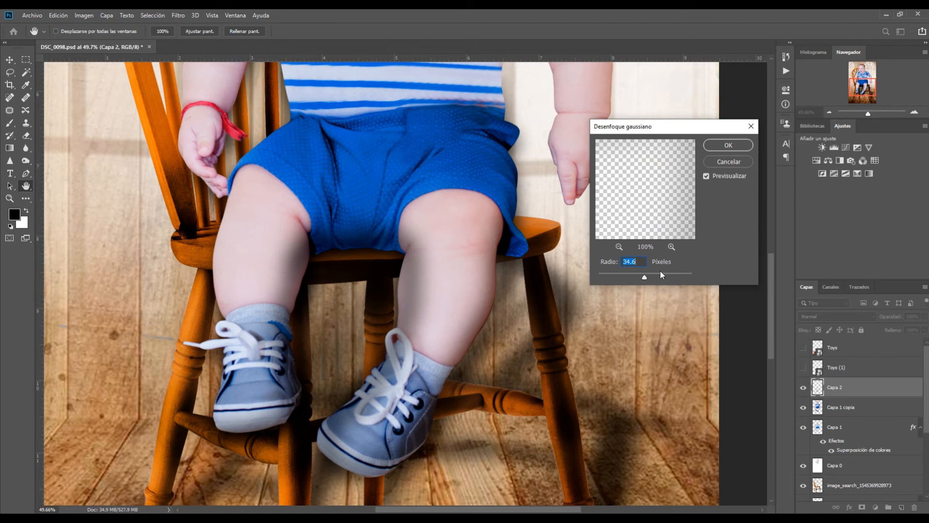
{"action": "left_click_drag", "start_coordinate": [626, 279], "coordinate": [646, 277]}
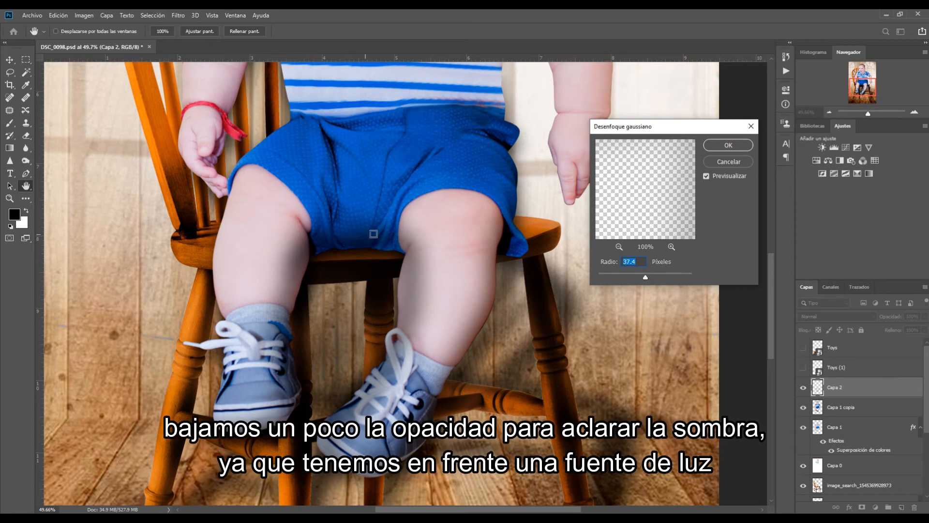
{"action": "left_click", "coordinate": [729, 145]}
{"action": "key", "text": "b"}
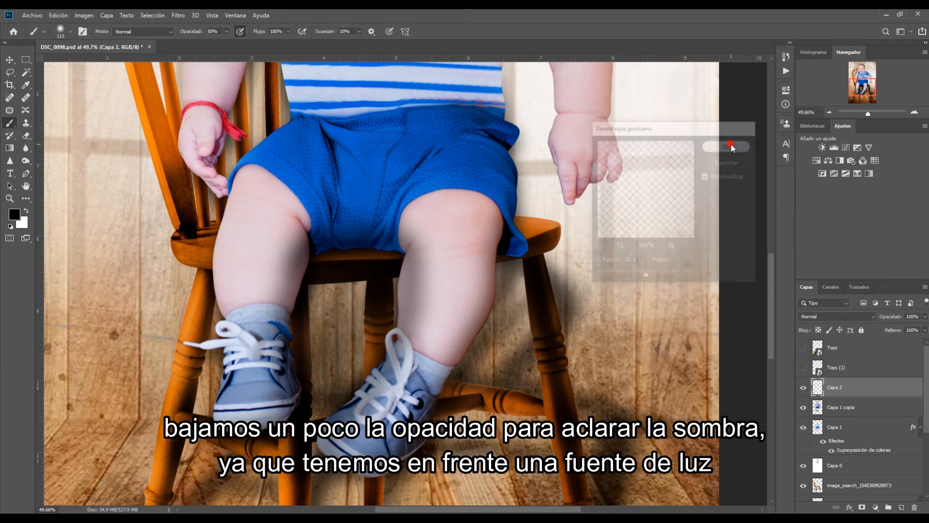
Lower the shadow layer's opacity to 72% and compare the composite with and without it
{"action": "left_click", "coordinate": [925, 316]}
{"action": "left_click_drag", "start_coordinate": [923, 328], "coordinate": [912, 333]}
{"action": "left_click_drag", "start_coordinate": [868, 113], "coordinate": [868, 119]}
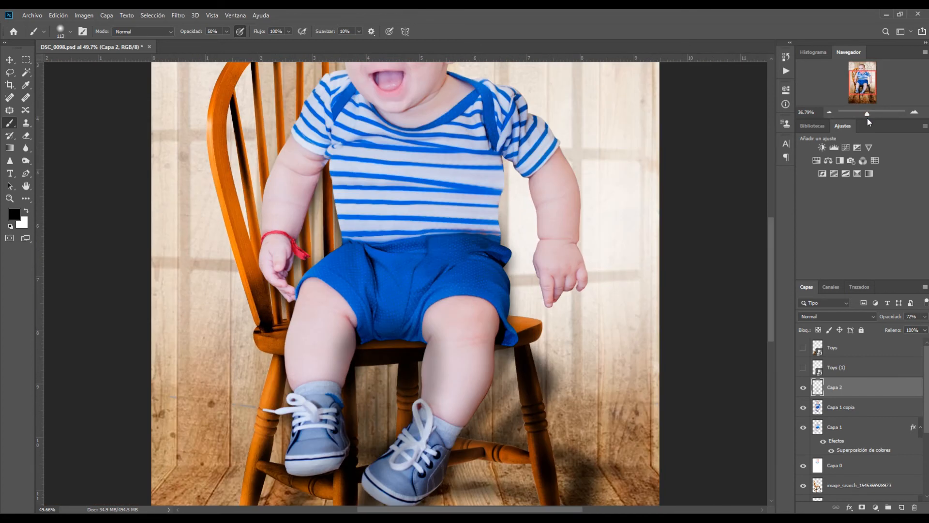
{"action": "left_click", "coordinate": [803, 387]}
{"action": "left_click", "coordinate": [803, 387]}
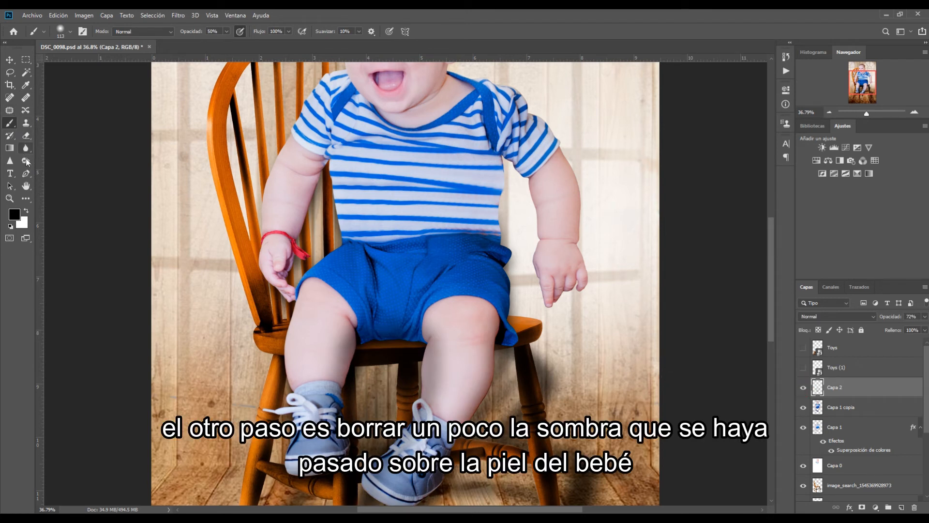
Erase the excess shadow from the skin of the baby's legs with a 341 px Eraser
{"action": "left_click", "coordinate": [28, 136]}
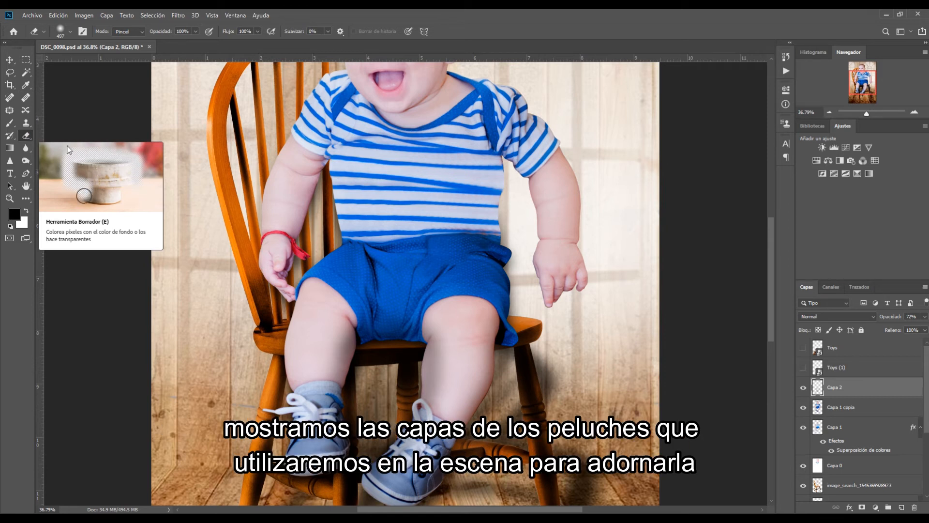
{"action": "right_click", "coordinate": [416, 275]}
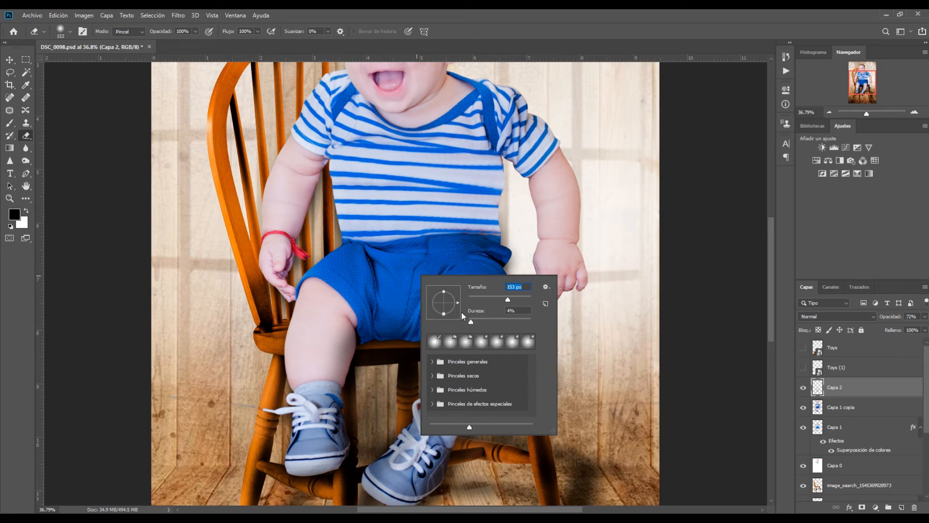
{"action": "left_click", "coordinate": [519, 300]}
{"action": "left_click", "coordinate": [317, 317]}
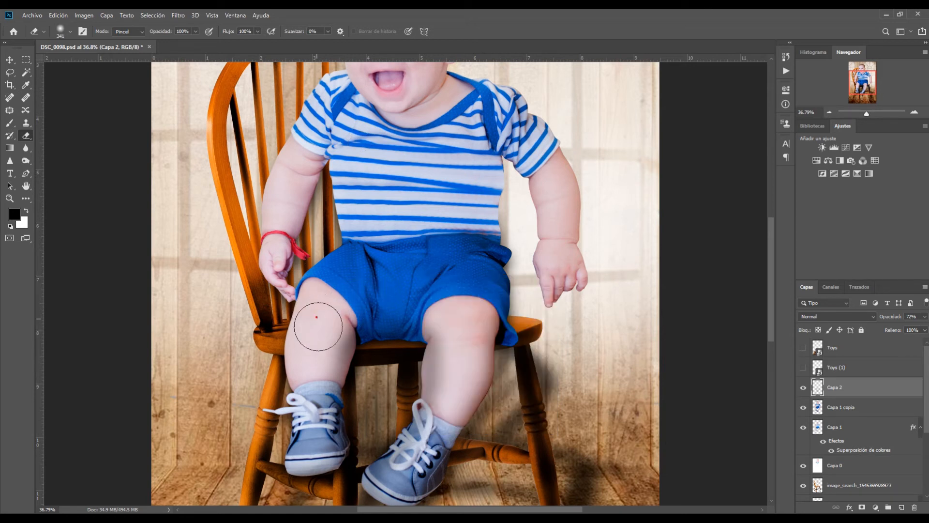
{"action": "left_click", "coordinate": [457, 328]}
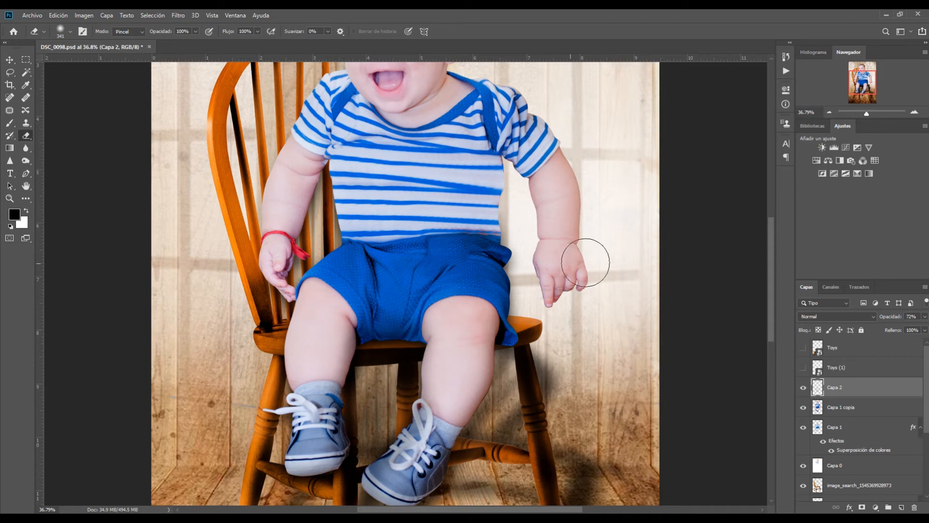
{"action": "left_click", "coordinate": [446, 401]}
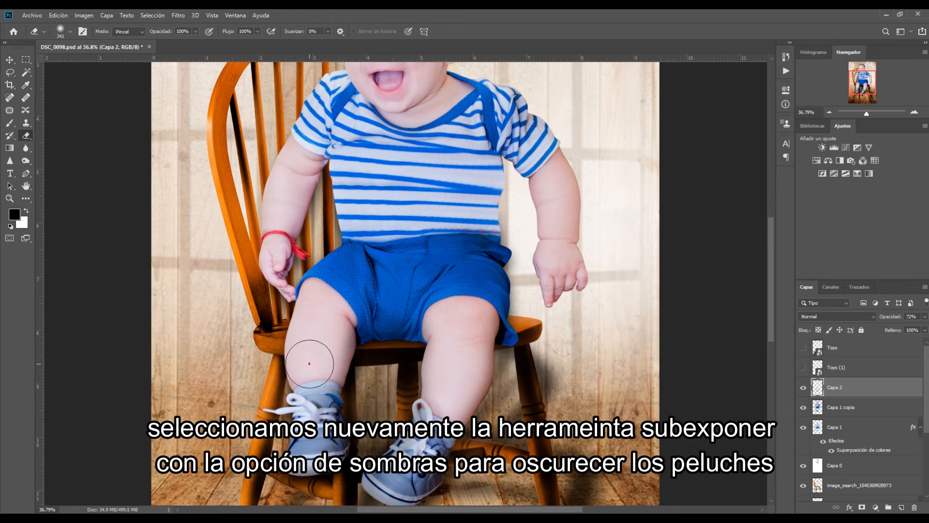
{"action": "left_click", "coordinate": [312, 305]}
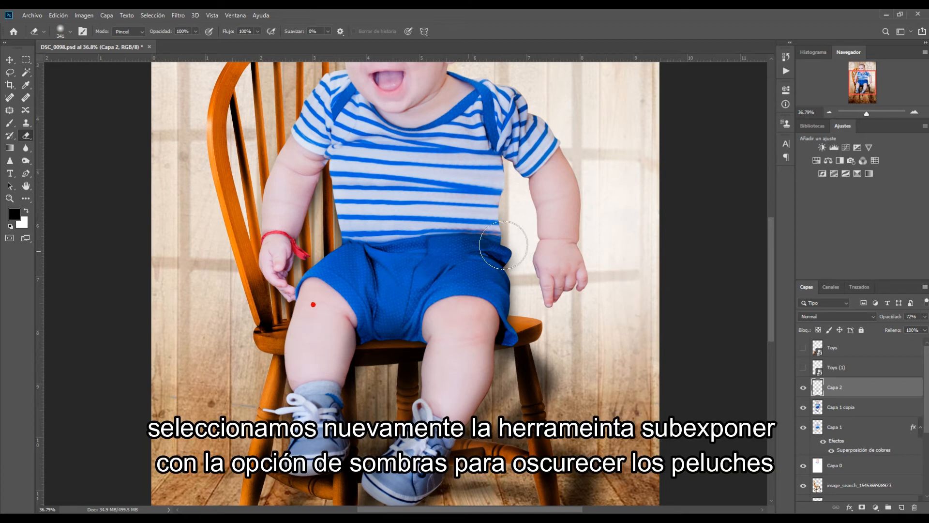
Examine the effect of the cleaned-up shadow by hiding and showing Capa 2 several times
{"action": "left_click", "coordinate": [803, 390]}
{"action": "left_click", "coordinate": [803, 389]}
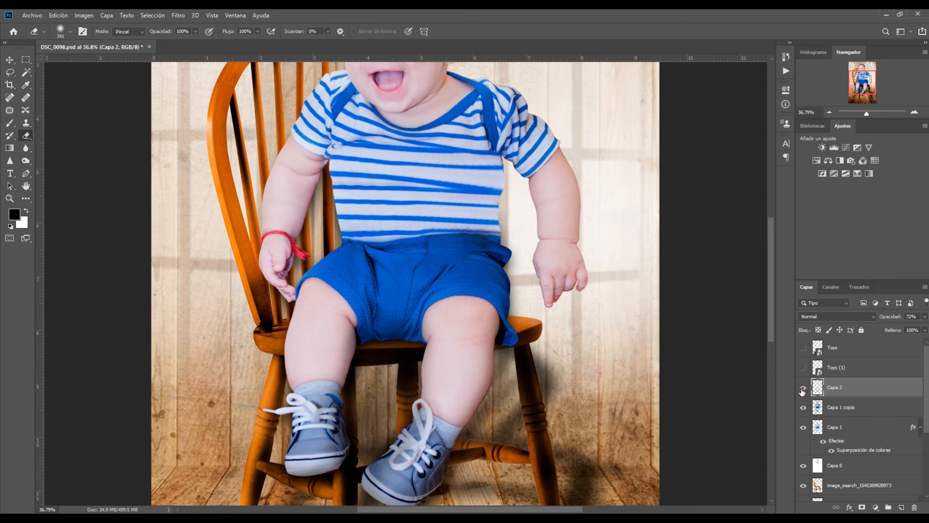
{"action": "left_click", "coordinate": [803, 389]}
{"action": "left_click", "coordinate": [803, 388]}
{"action": "left_click", "coordinate": [803, 389]}
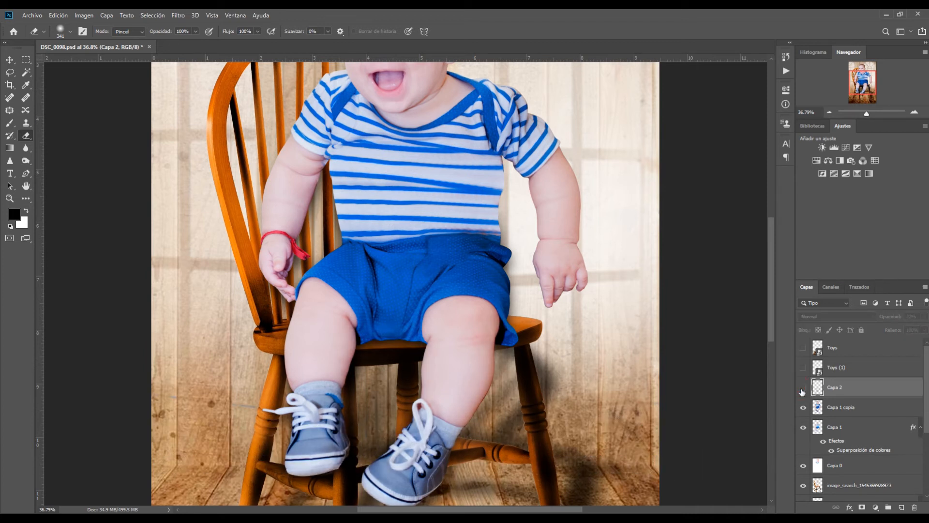
{"action": "left_click", "coordinate": [803, 389]}
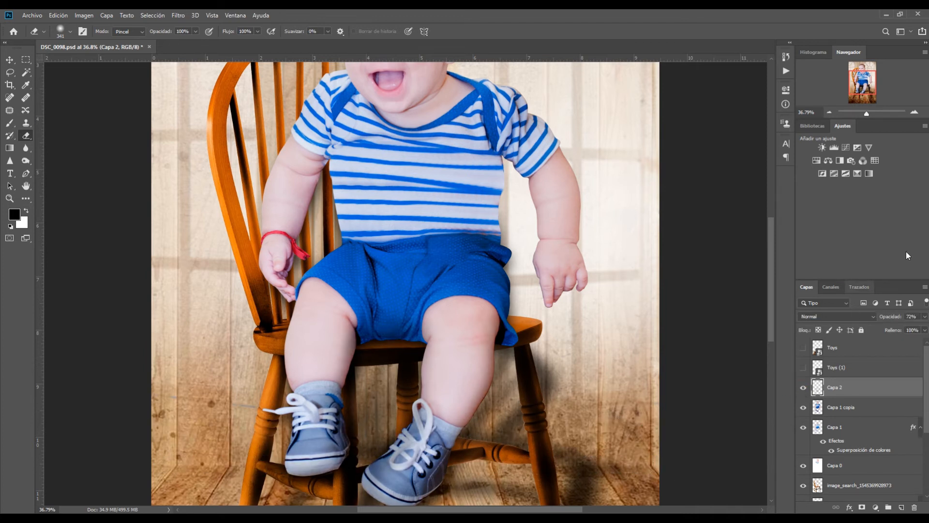
Show the Toys (1) and Toys layers with the stuffed animals and switch to the Burn tool
{"action": "left_click_drag", "start_coordinate": [866, 116], "coordinate": [867, 116]}
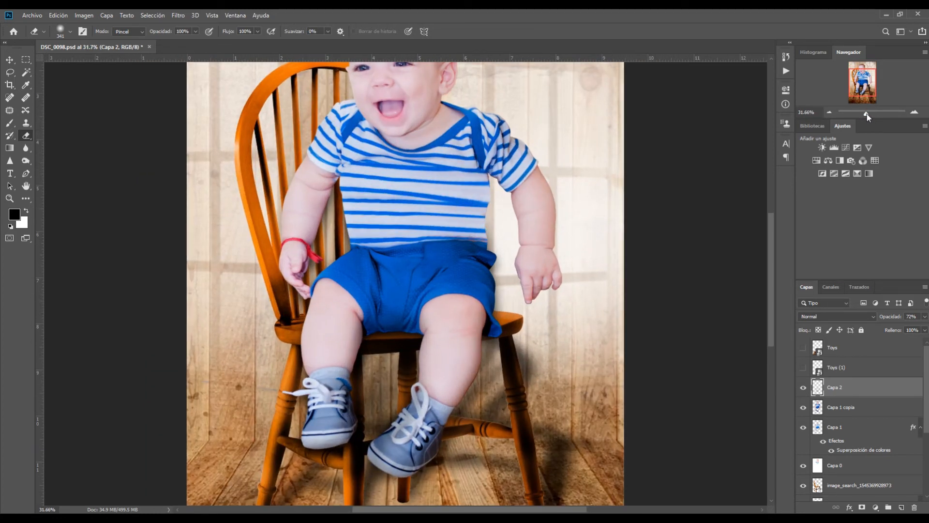
{"action": "scroll", "coordinate": [595, 395], "scroll_direction": "up", "scroll_amount": 1}
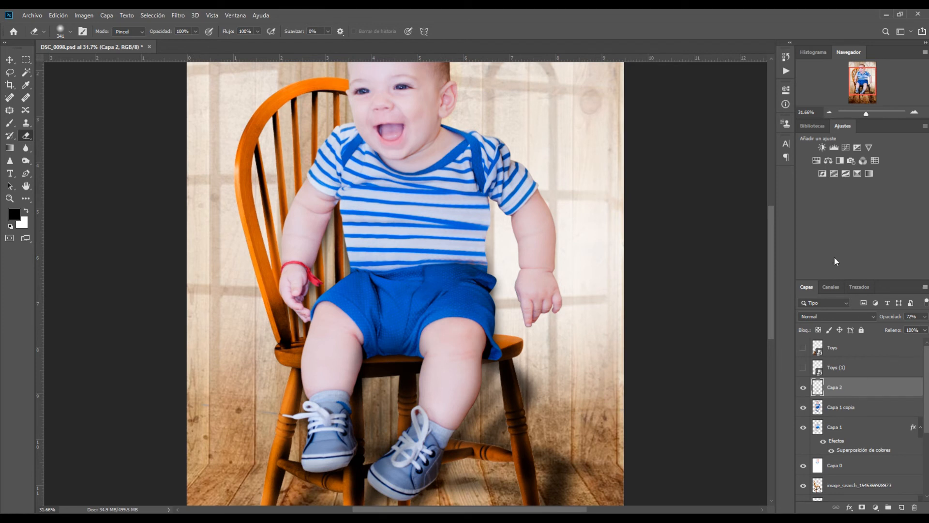
{"action": "left_click_drag", "start_coordinate": [866, 116], "coordinate": [866, 116]}
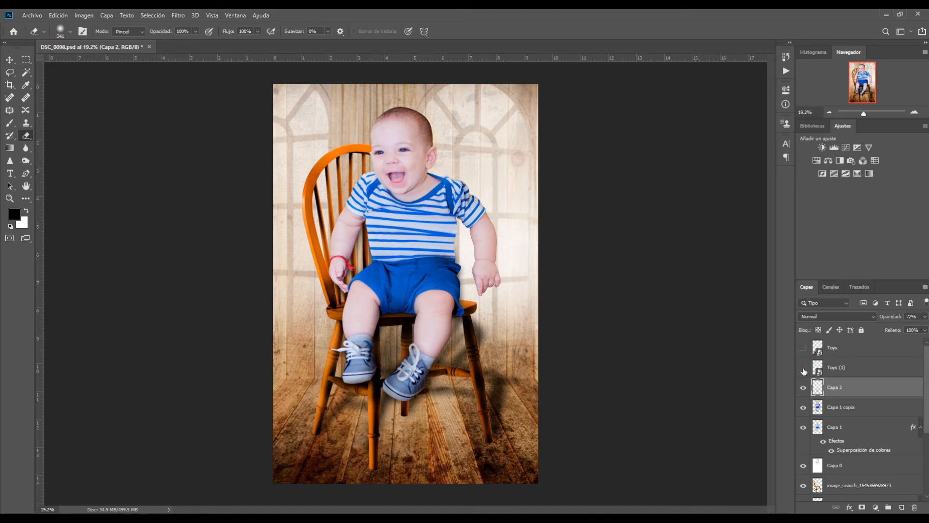
{"action": "left_click", "coordinate": [803, 368]}
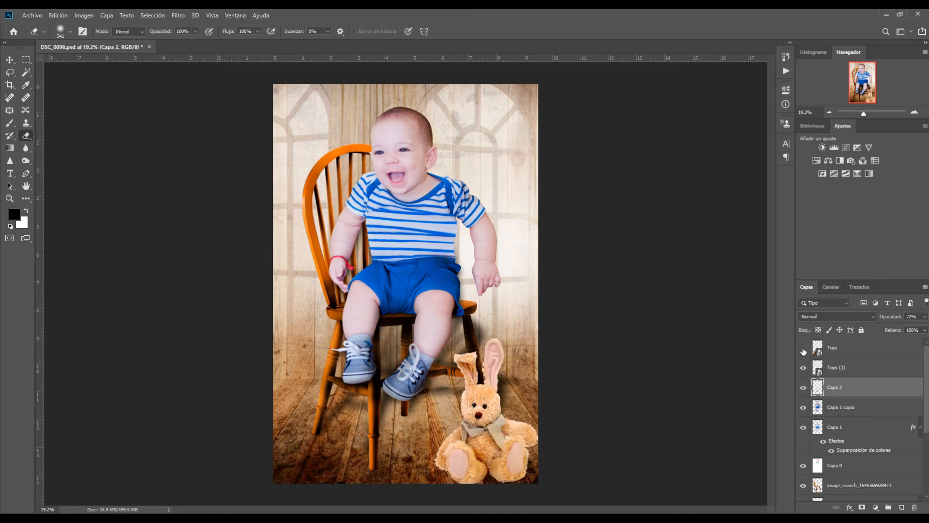
{"action": "left_click", "coordinate": [803, 348]}
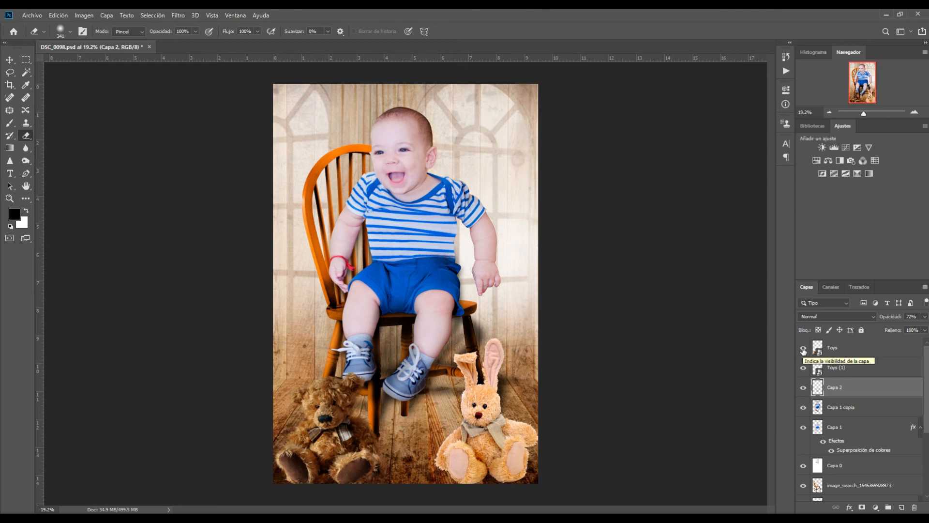
{"action": "left_click", "coordinate": [25, 162]}
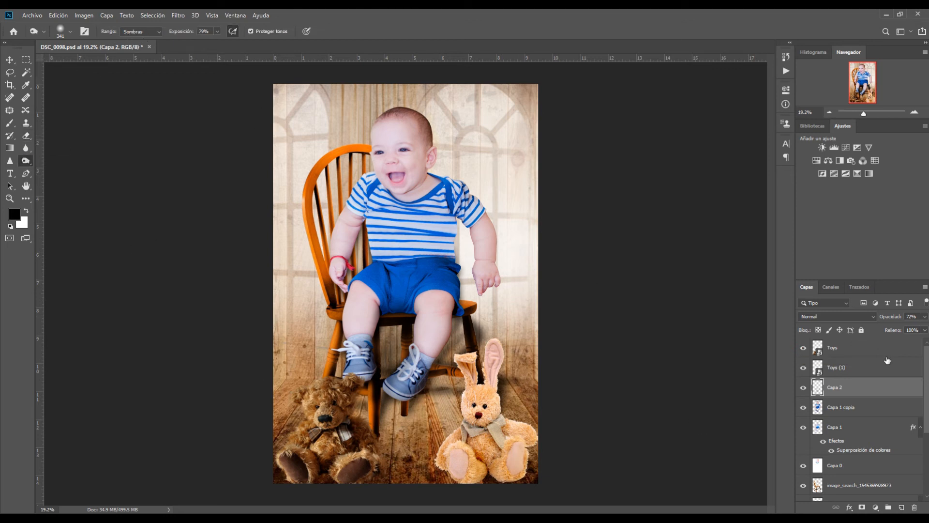
Rasterize the Toys layer and darken the teddy bear's fur with the Burn tool set to shadows at 79% exposure
{"action": "left_click", "coordinate": [849, 355]}
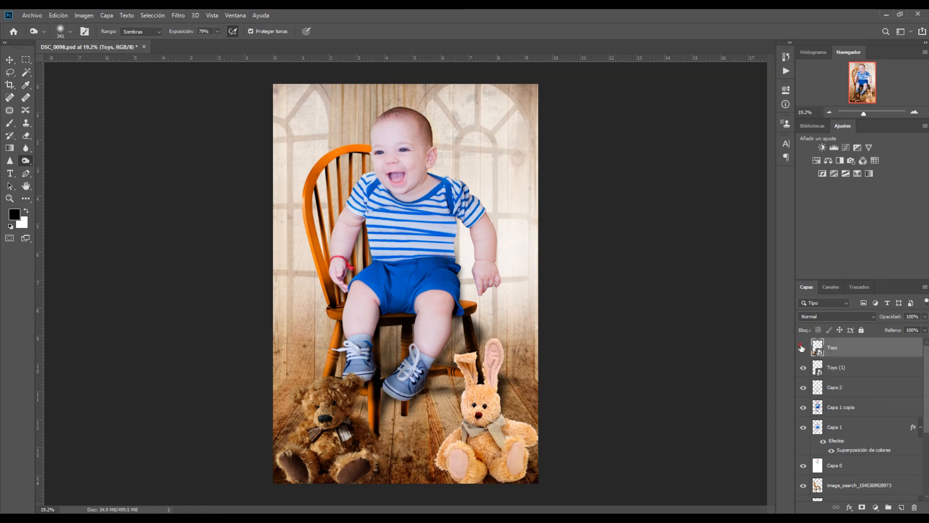
{"action": "left_click", "coordinate": [803, 348]}
{"action": "left_click", "coordinate": [803, 347]}
{"action": "left_click_drag", "start_coordinate": [863, 117], "coordinate": [868, 115]}
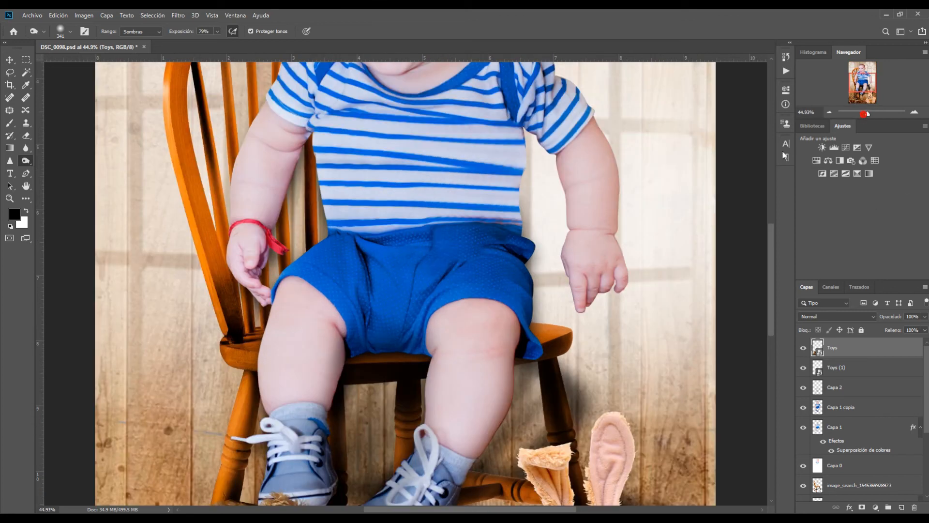
{"action": "left_click_drag", "start_coordinate": [464, 287], "coordinate": [629, 97]}
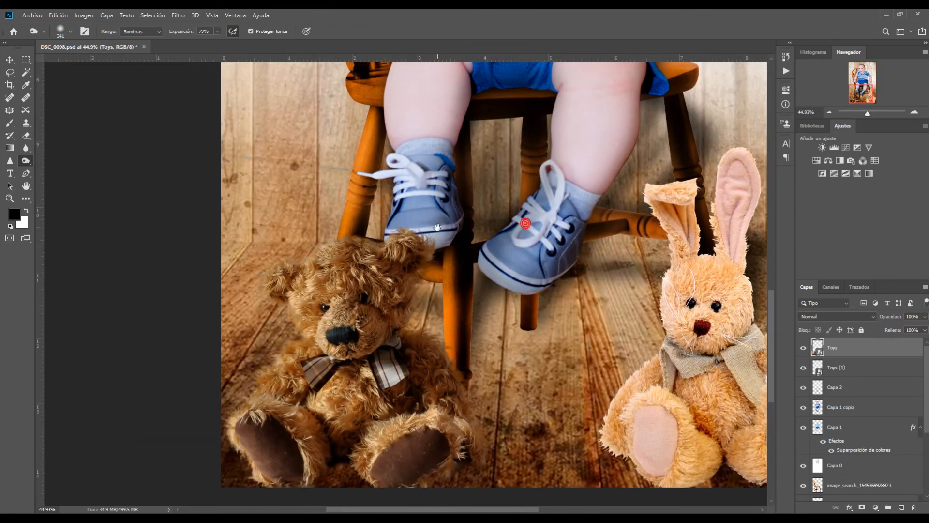
{"action": "left_click", "coordinate": [375, 280]}
{"action": "left_click", "coordinate": [438, 207]}
{"action": "left_click_drag", "start_coordinate": [431, 270], "coordinate": [276, 266]}
{"action": "mouse_move", "coordinate": [278, 287]}
{"action": "left_mouse_down"}
{"action": "mouse_move", "coordinate": [358, 334]}
{"action": "mouse_move", "coordinate": [426, 430]}
{"action": "mouse_move", "coordinate": [371, 477]}
{"action": "mouse_move", "coordinate": [200, 465]}
{"action": "mouse_move", "coordinate": [233, 472]}
{"action": "mouse_move", "coordinate": [310, 436]}
{"action": "mouse_move", "coordinate": [453, 473]}
{"action": "mouse_move", "coordinate": [402, 495]}
{"action": "mouse_move", "coordinate": [202, 482]}
{"action": "mouse_move", "coordinate": [215, 442]}
{"action": "mouse_move", "coordinate": [337, 404]}
{"action": "mouse_move", "coordinate": [372, 411]}
{"action": "left_mouse_up"}
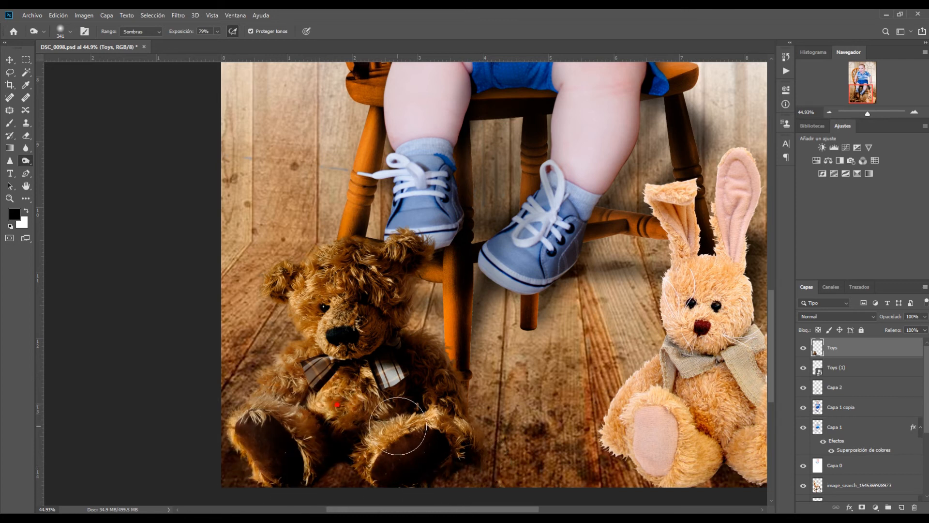
Rasterize the Toys (1) layer and darken the stuffed rabbit's body, face and scarf with the Burn tool
{"action": "left_click_drag", "start_coordinate": [656, 332], "coordinate": [562, 361]}
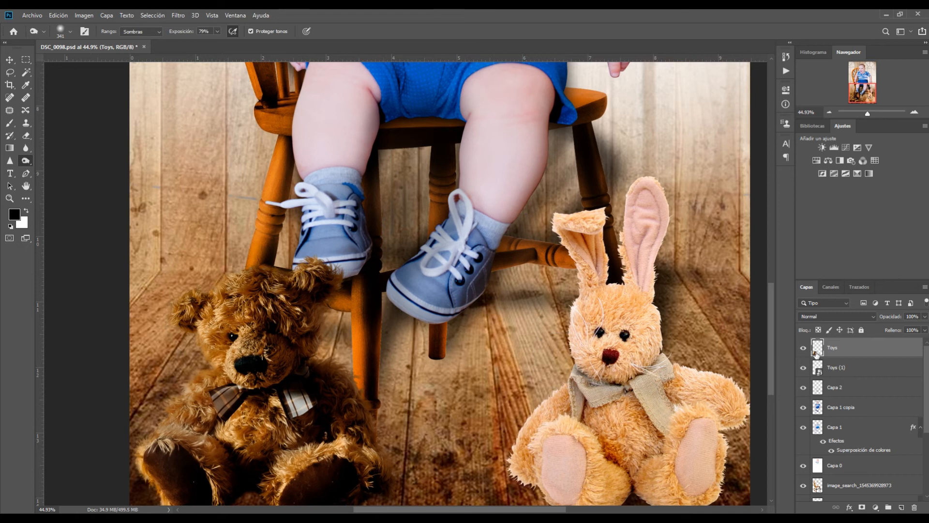
{"action": "left_click", "coordinate": [852, 366]}
{"action": "left_click", "coordinate": [650, 341]}
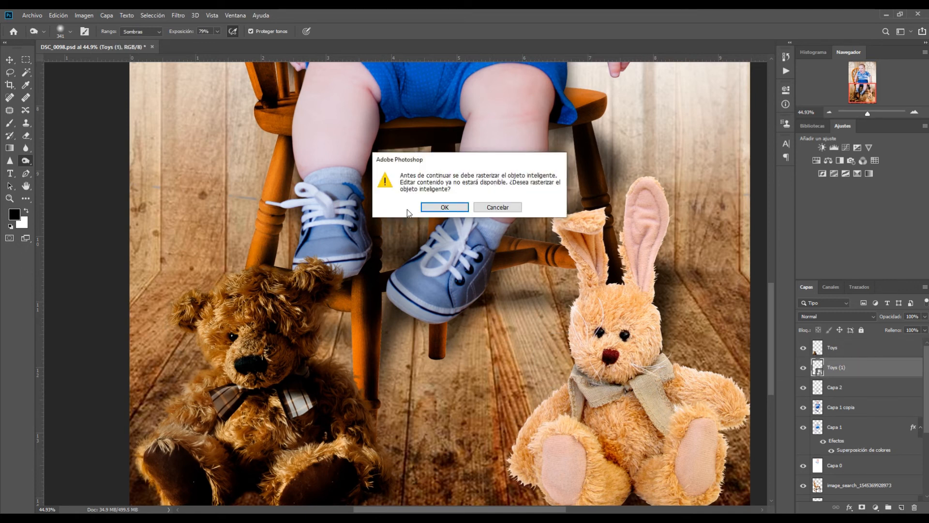
{"action": "left_click", "coordinate": [443, 208]}
{"action": "left_click_drag", "start_coordinate": [537, 445], "coordinate": [470, 345]}
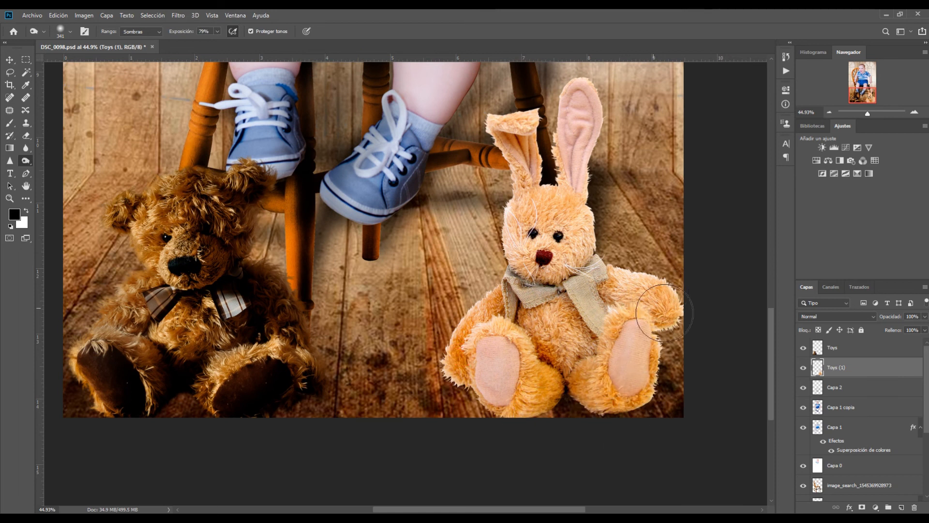
{"action": "mouse_move", "coordinate": [593, 220]}
{"action": "left_mouse_down"}
{"action": "mouse_move", "coordinate": [562, 111]}
{"action": "mouse_move", "coordinate": [533, 193]}
{"action": "mouse_move", "coordinate": [543, 291]}
{"action": "mouse_move", "coordinate": [640, 348]}
{"action": "mouse_move", "coordinate": [629, 394]}
{"action": "mouse_move", "coordinate": [576, 407]}
{"action": "mouse_move", "coordinate": [465, 387]}
{"action": "mouse_move", "coordinate": [673, 353]}
{"action": "left_mouse_up"}
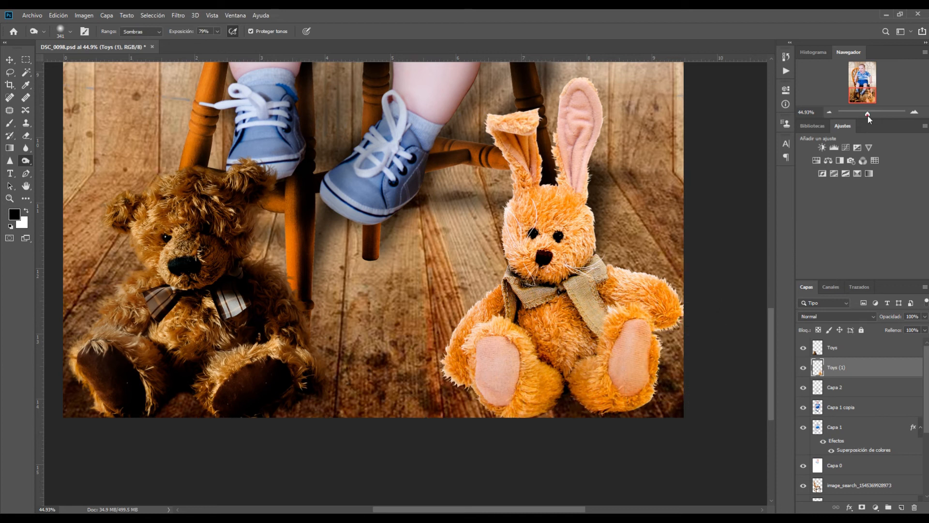
{"action": "left_click_drag", "start_coordinate": [869, 116], "coordinate": [867, 118]}
{"action": "left_click_drag", "start_coordinate": [513, 339], "coordinate": [456, 115]}
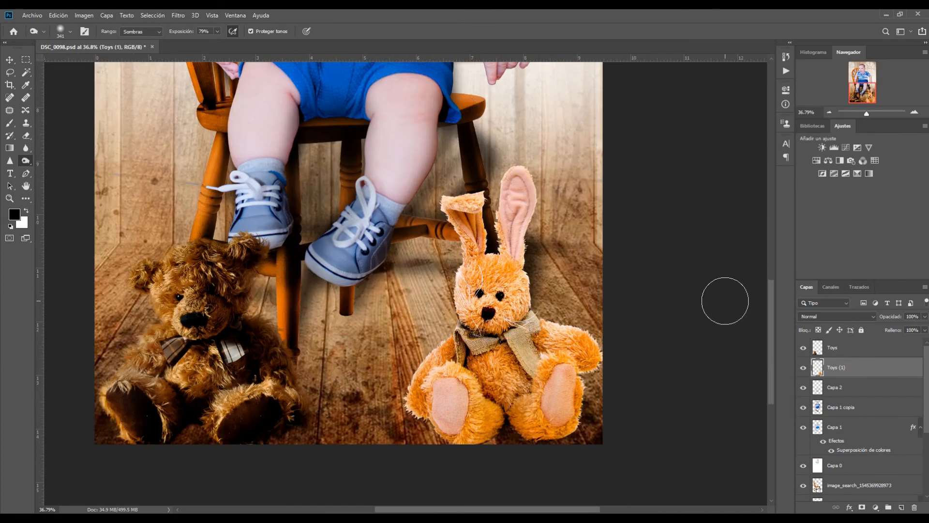
{"action": "right_click", "coordinate": [866, 374]}
{"action": "left_click", "coordinate": [767, 160]}
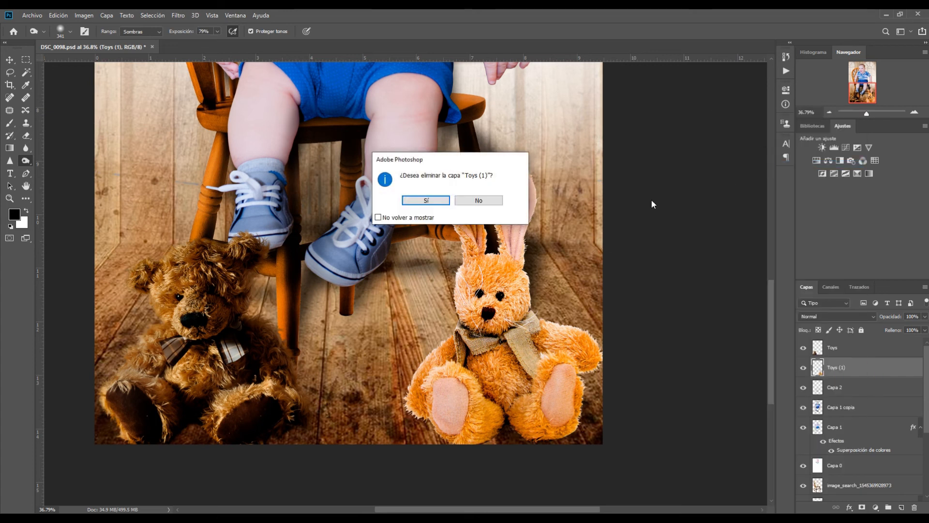
{"action": "left_click", "coordinate": [492, 200]}
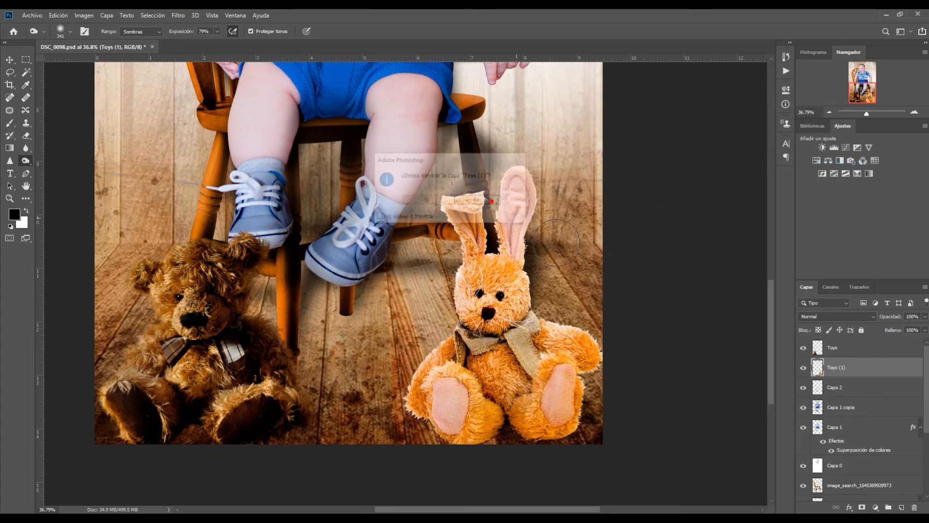
Duplicate the Toys (1) layer within DSC_0098.psd and select the original rabbit layer beneath the copy
{"action": "right_click", "coordinate": [850, 371]}
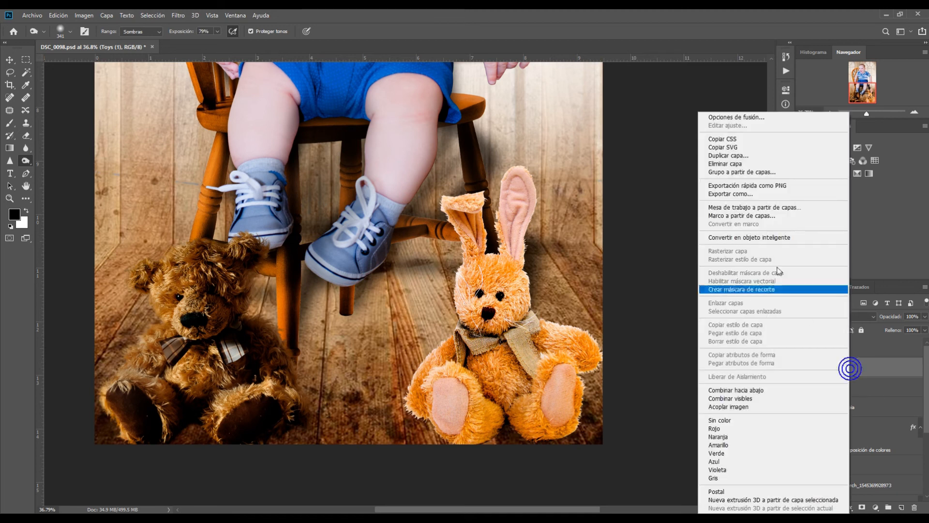
{"action": "left_click", "coordinate": [727, 155]}
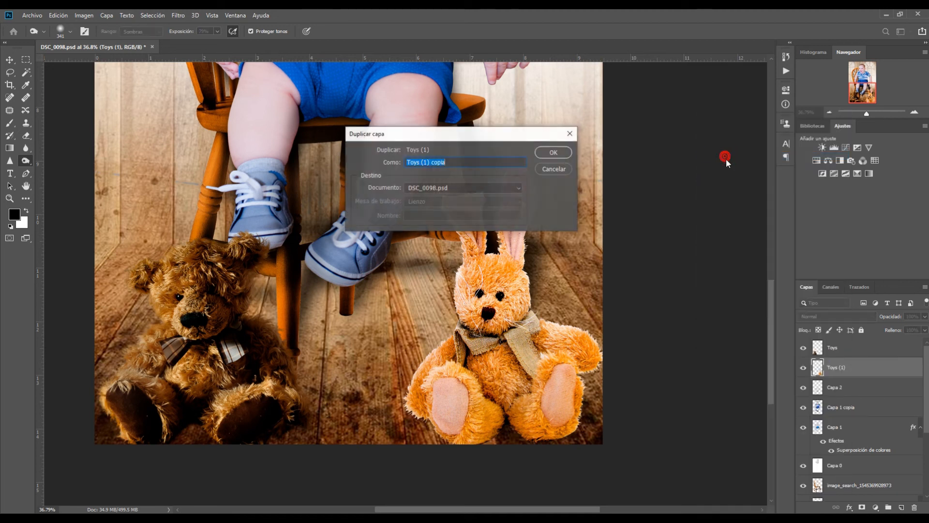
{"action": "left_click", "coordinate": [558, 152]}
{"action": "left_click", "coordinate": [870, 393]}
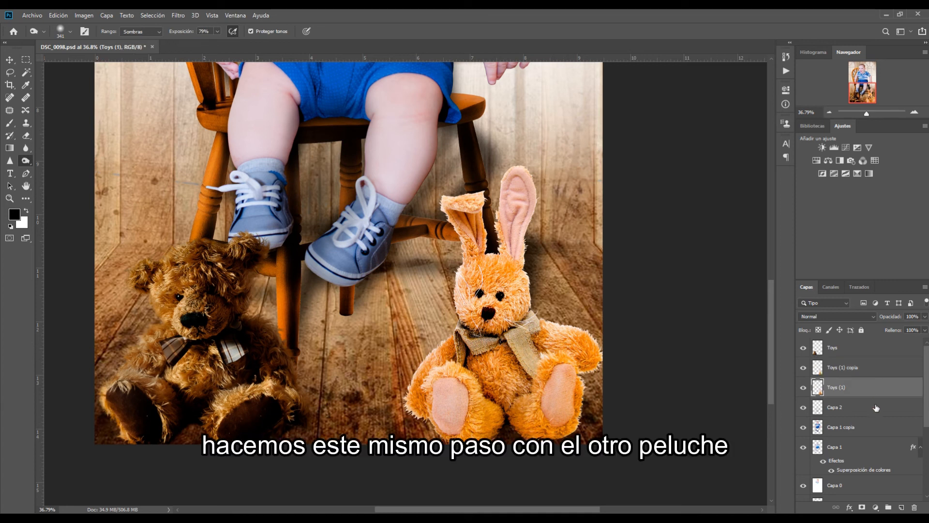
Copy the layer style with the color overlay from Capa 1 and paste it onto the Toys (1) layer
{"action": "left_click", "coordinate": [850, 448]}
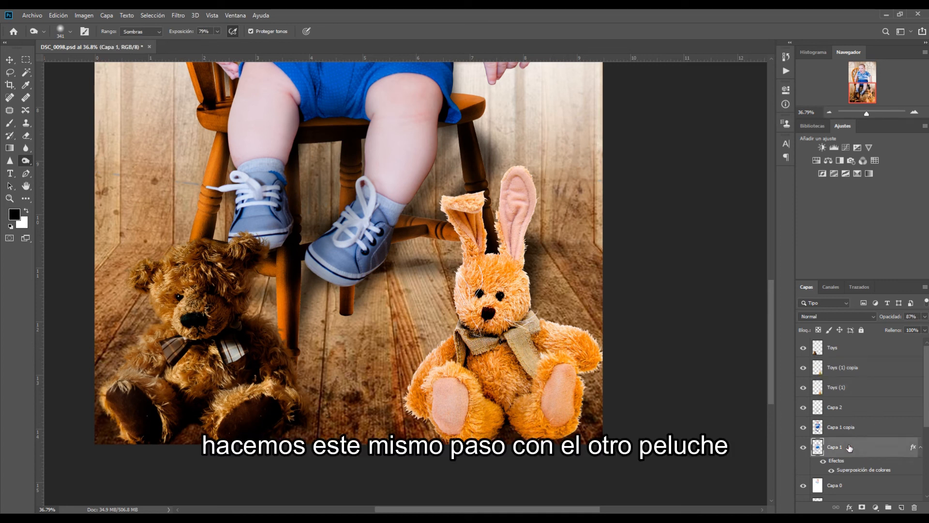
{"action": "left_click", "coordinate": [804, 447]}
{"action": "left_click", "coordinate": [804, 448]}
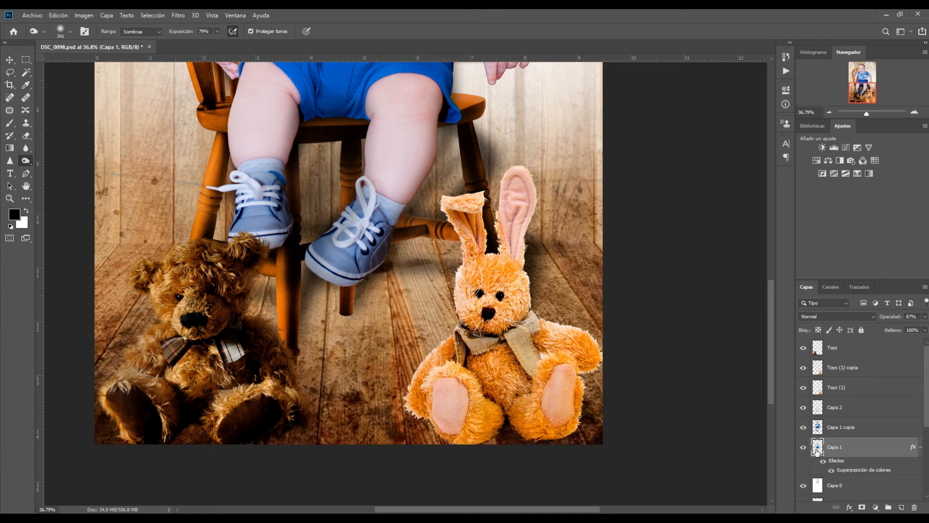
{"action": "right_click", "coordinate": [857, 451]}
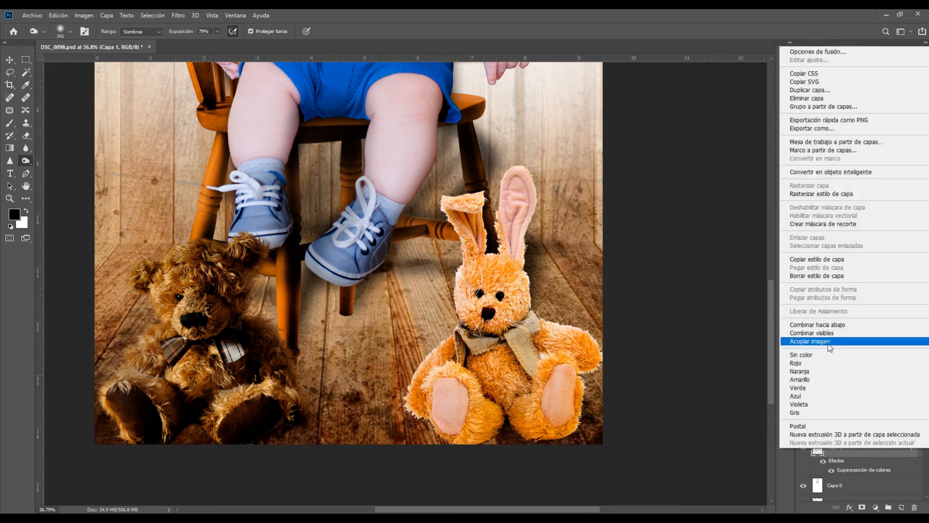
{"action": "left_click", "coordinate": [822, 260]}
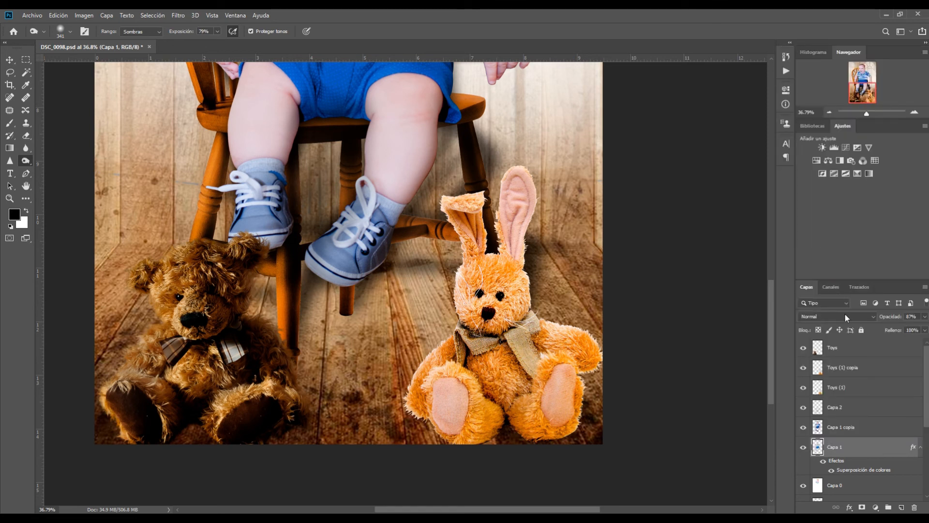
{"action": "left_click", "coordinate": [867, 387]}
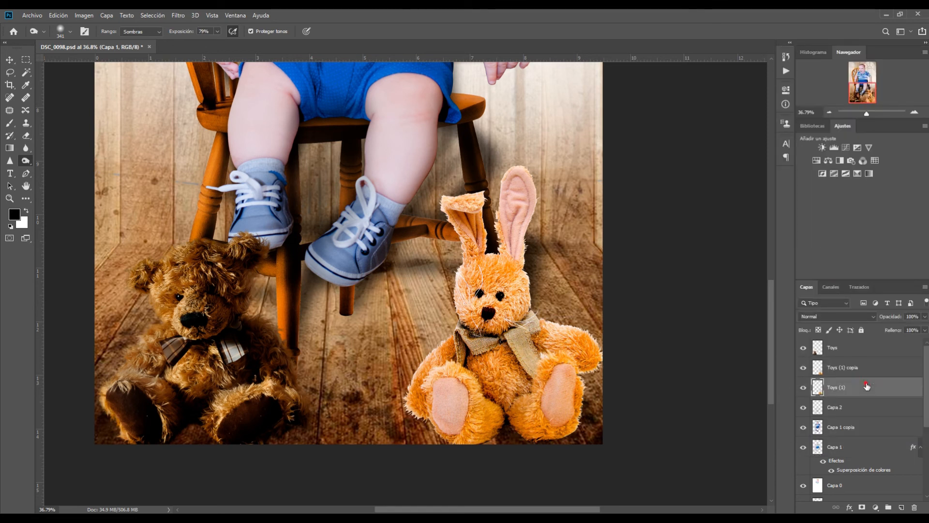
{"action": "right_click", "coordinate": [866, 386]}
{"action": "left_click", "coordinate": [771, 334]}
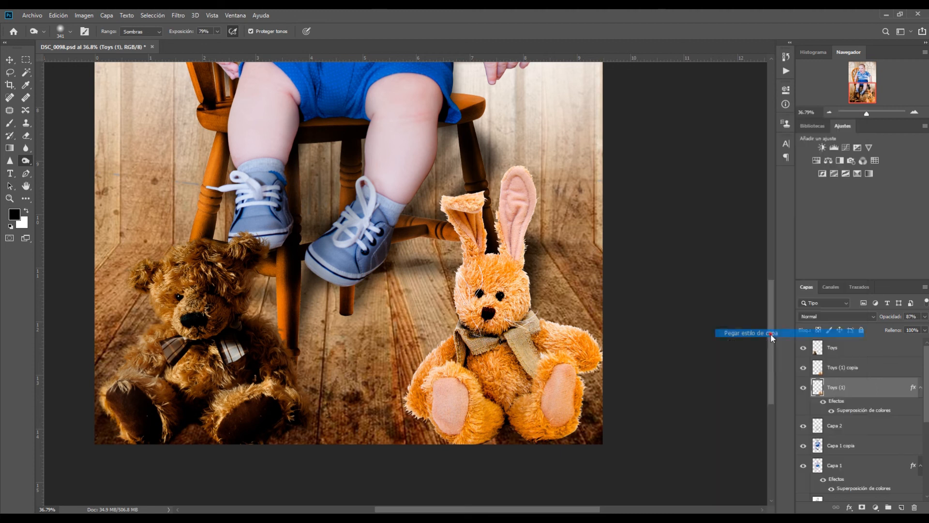
Transform the Toys (1) shadow to 57.02% height with a horizontal skew of -23.39° so it falls behind the rabbit
{"action": "key", "text": "ctrl+t"}
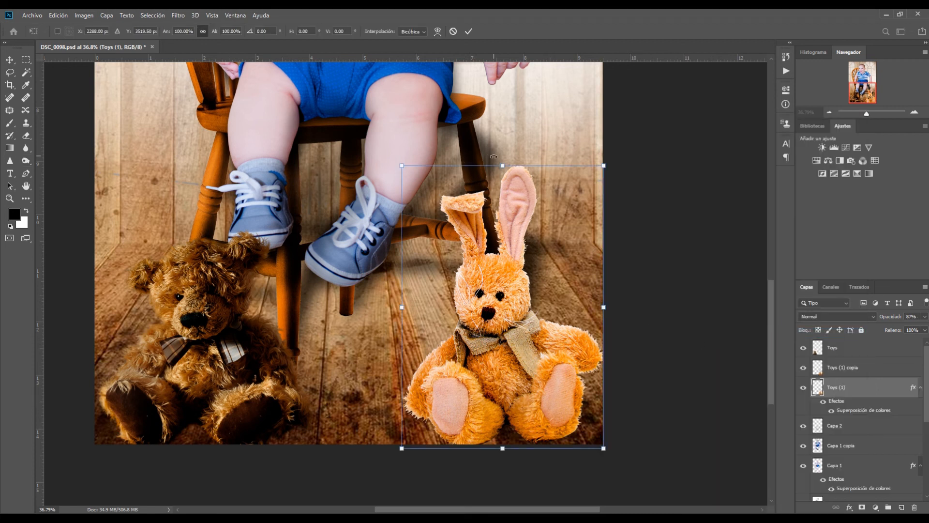
{"action": "left_click_drag", "start_coordinate": [502, 166], "coordinate": [573, 289]}
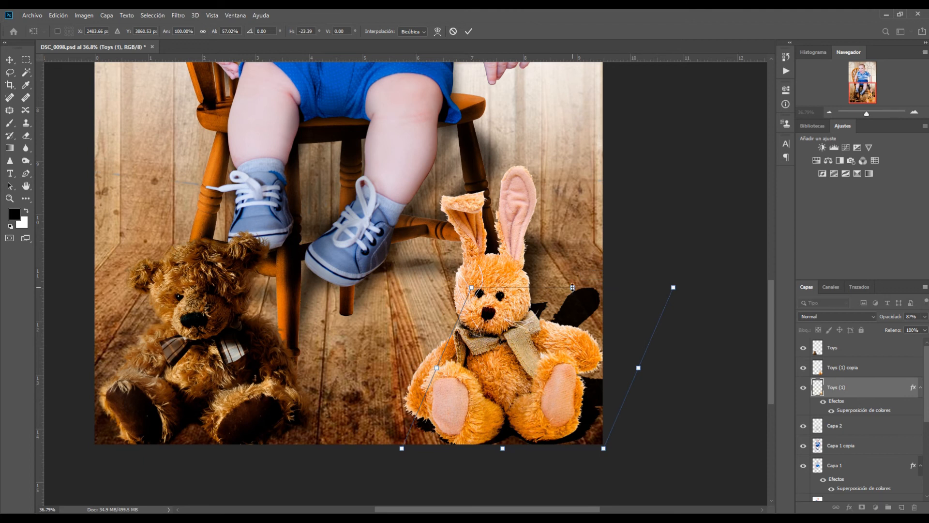
{"action": "key", "text": "Return"}
{"action": "key", "text": "o"}
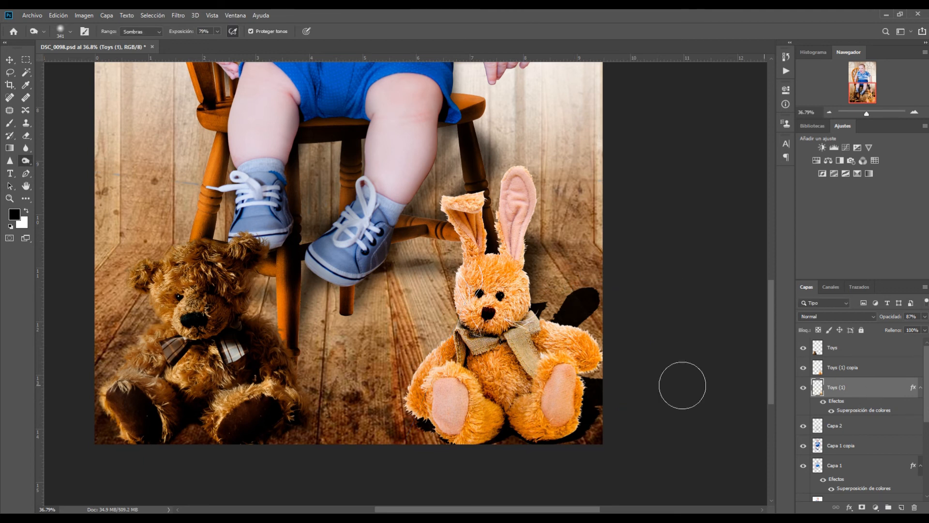
Duplicate the Toys layer and paste the copied color overlay style onto the original teddy bear layer
{"action": "left_click", "coordinate": [9, 60]}
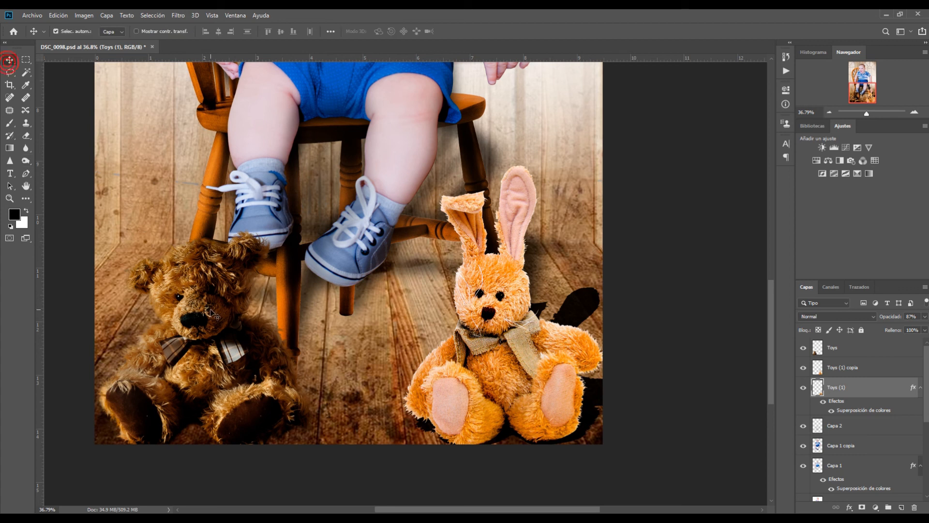
{"action": "left_click", "coordinate": [211, 312]}
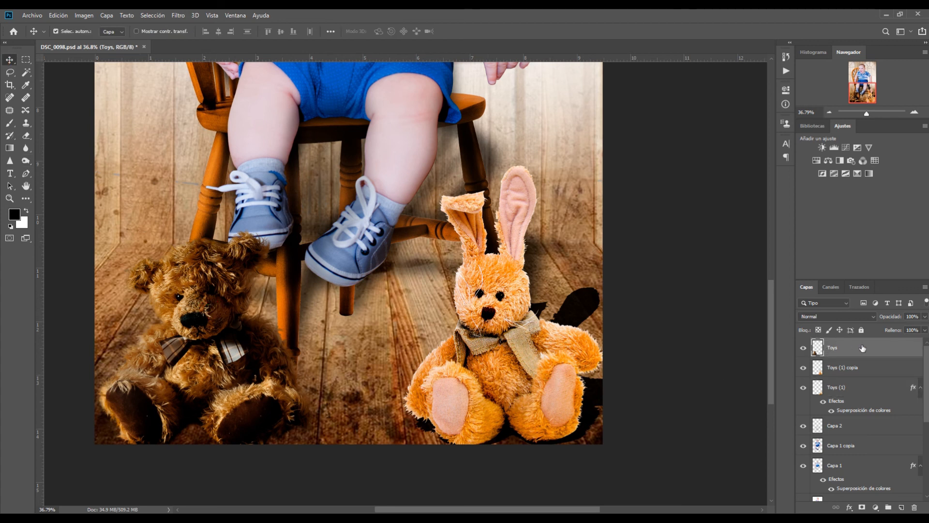
{"action": "left_click_drag", "start_coordinate": [863, 348], "coordinate": [901, 507]}
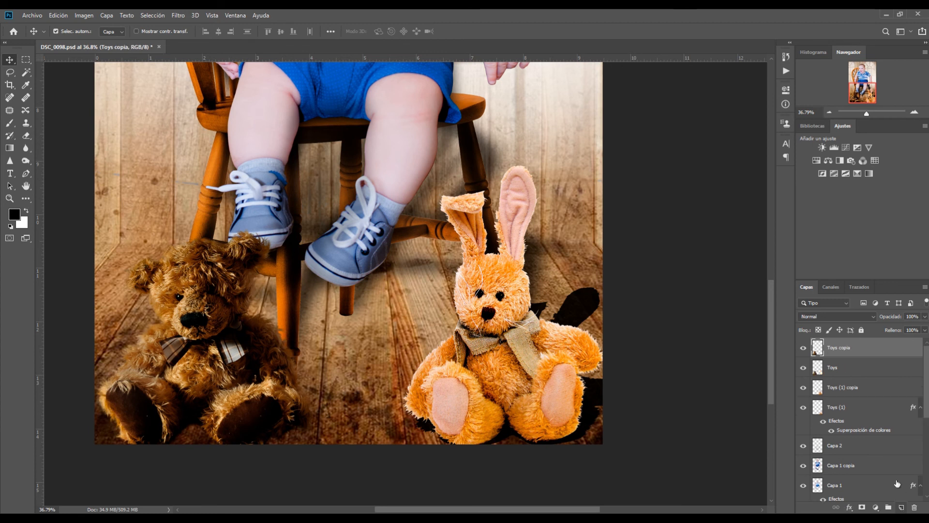
{"action": "left_click", "coordinate": [856, 370]}
{"action": "right_click", "coordinate": [856, 371]}
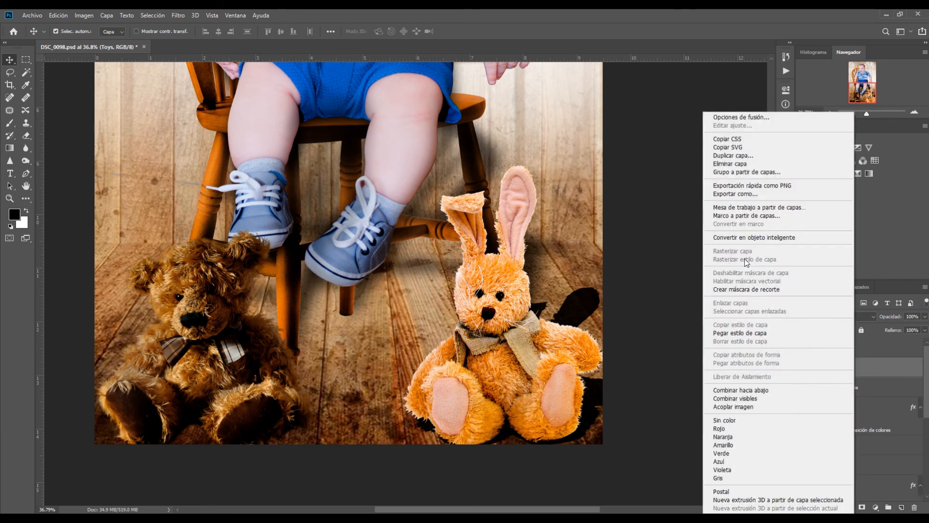
{"action": "left_click", "coordinate": [740, 333]}
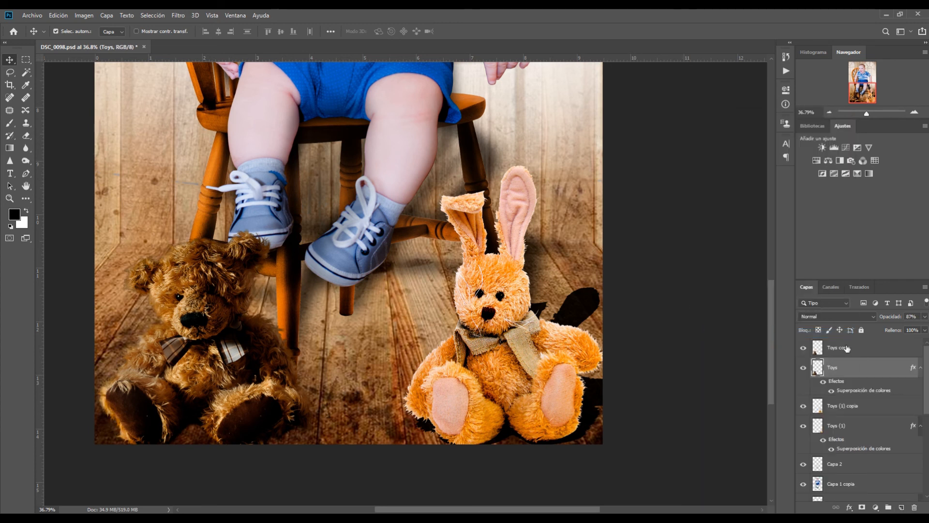
Flatten and skew the Toys shadow with Free Transform so it falls on the floor behind the teddy bear
{"action": "key", "text": "ctrl+t"}
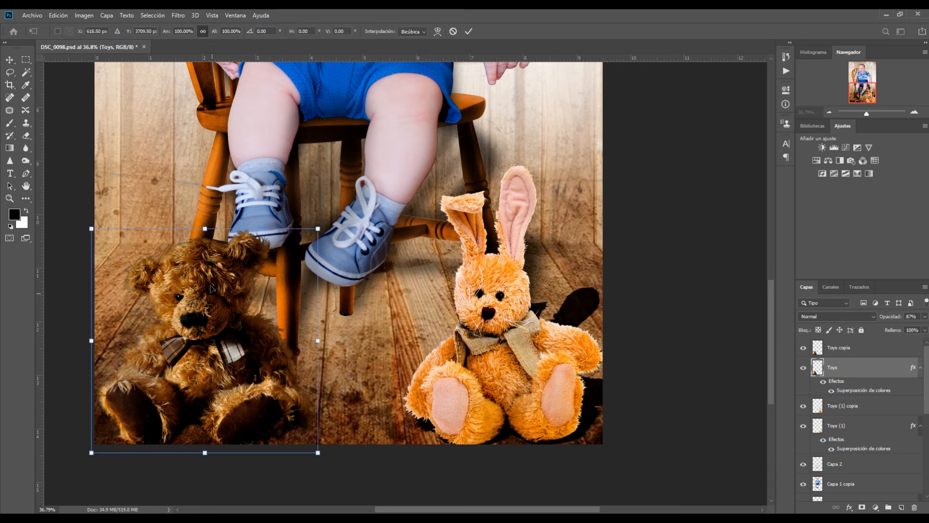
{"action": "left_click_drag", "start_coordinate": [205, 229], "coordinate": [304, 339]}
{"action": "key", "text": "Return"}
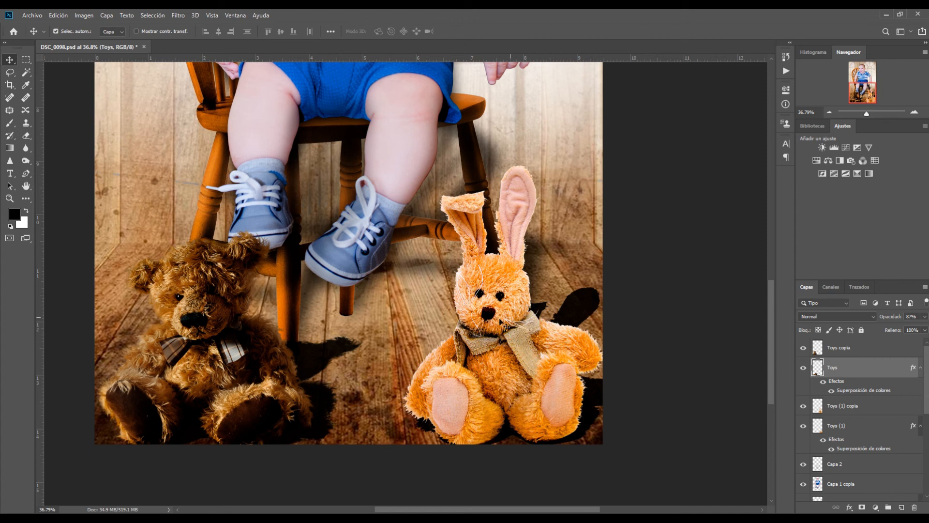
Lower the opacity of the teddy bear's shadow layer to 58%
{"action": "scroll", "coordinate": [480, 391], "scroll_direction": "up", "scroll_amount": 3}
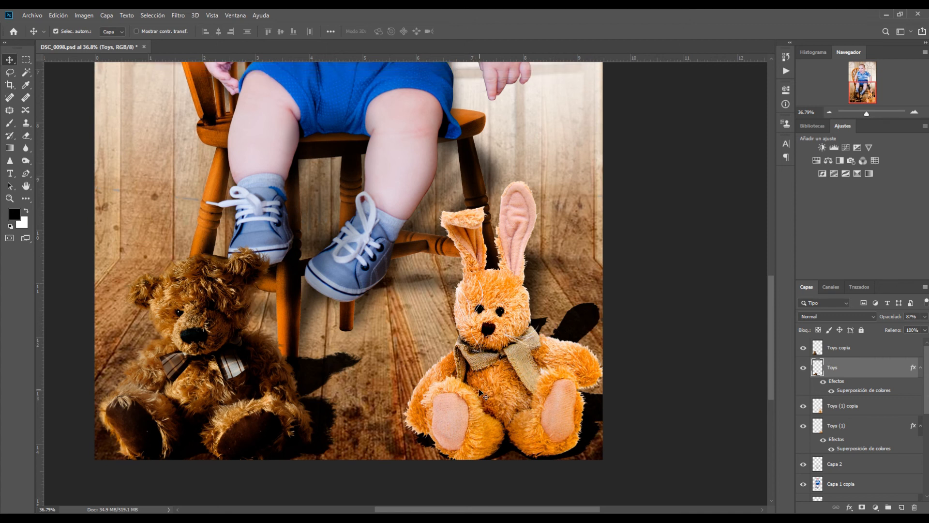
{"action": "scroll", "coordinate": [482, 393], "scroll_direction": "down", "scroll_amount": 1}
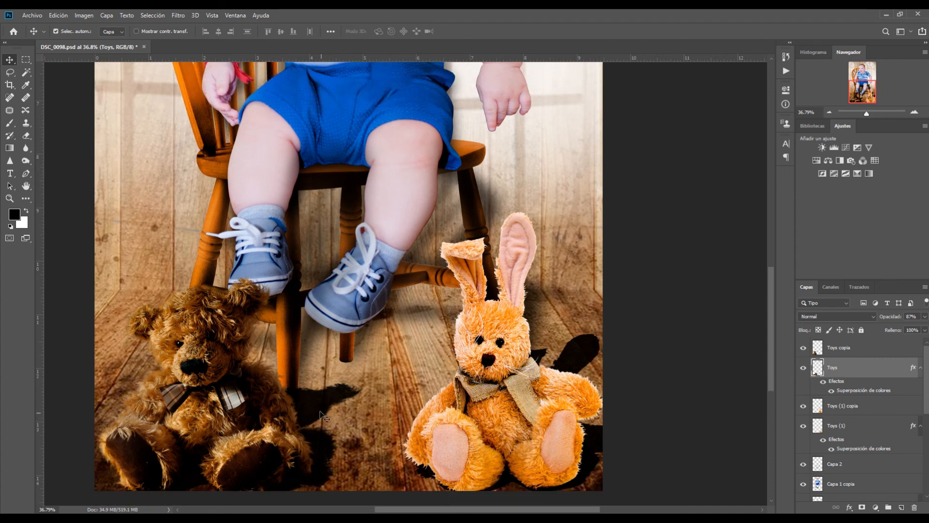
{"action": "left_click", "coordinate": [925, 316]}
{"action": "left_click_drag", "start_coordinate": [918, 331], "coordinate": [907, 335]}
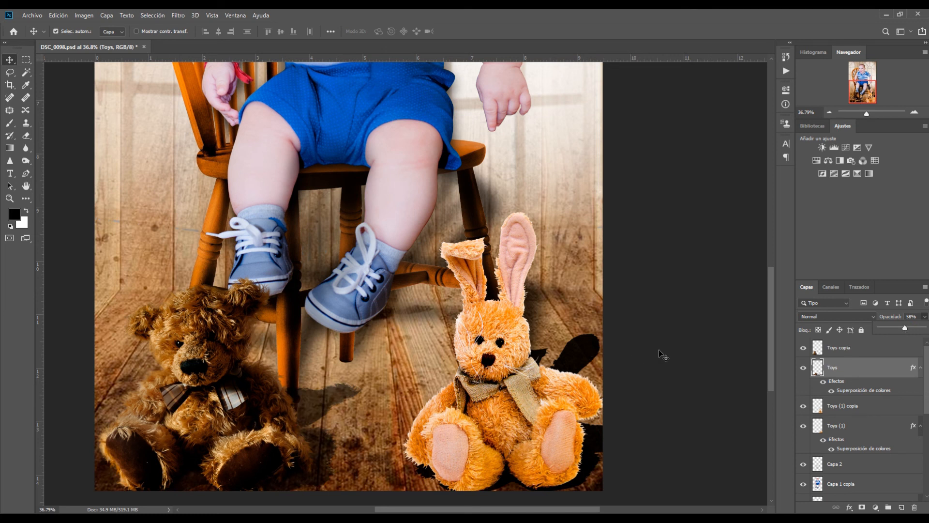
Select the rabbit's shadow layer, Toys (1), and reduce its opacity to 58%
{"action": "left_click", "coordinate": [586, 351]}
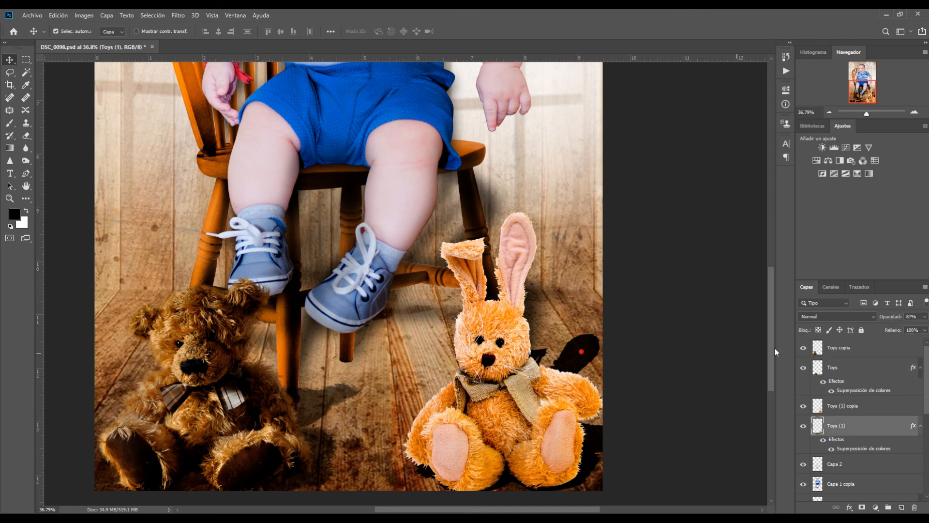
{"action": "left_click", "coordinate": [924, 317]}
{"action": "left_click_drag", "start_coordinate": [912, 329], "coordinate": [907, 328]}
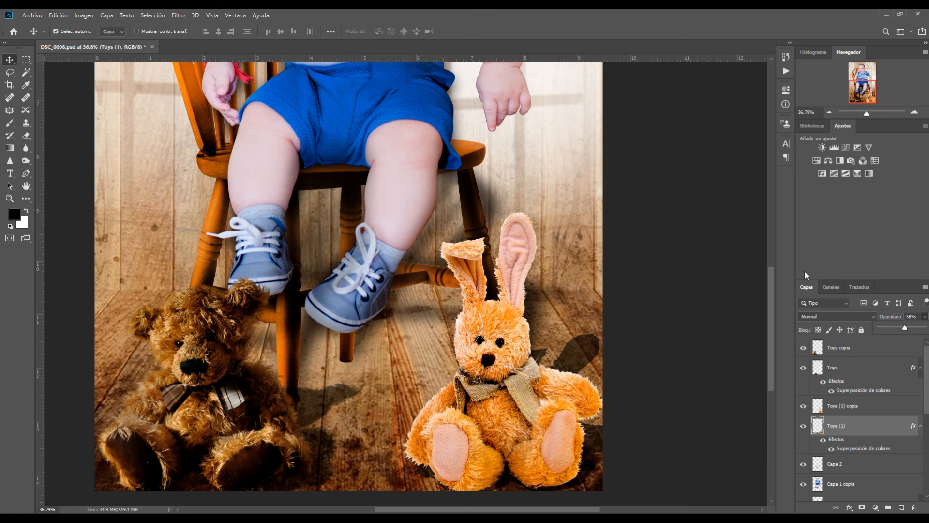
{"action": "left_click_drag", "start_coordinate": [867, 114], "coordinate": [867, 114]}
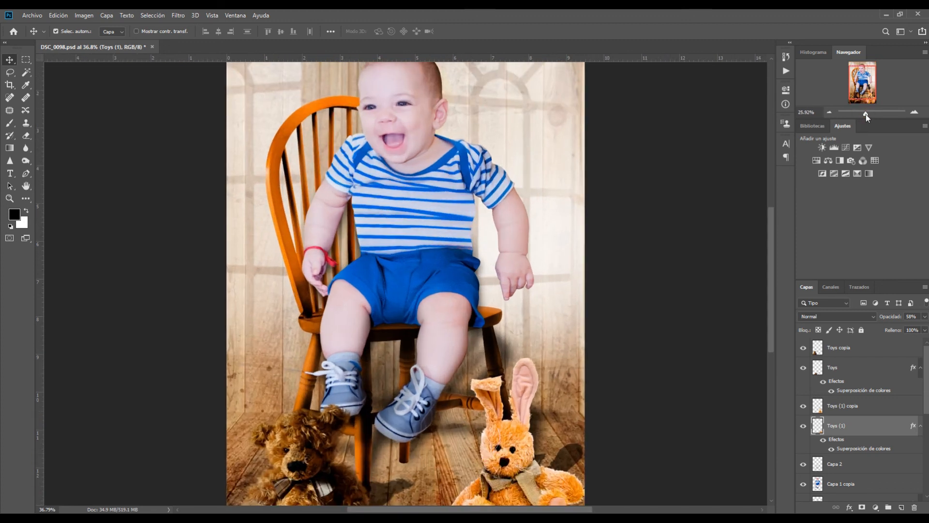
{"action": "scroll", "coordinate": [524, 369], "scroll_direction": "up", "scroll_amount": 5}
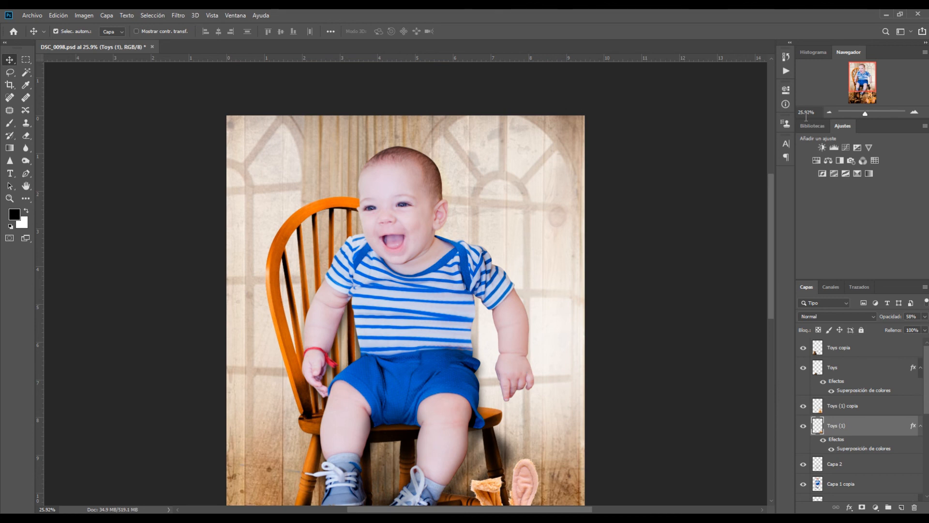
{"action": "left_click_drag", "start_coordinate": [866, 115], "coordinate": [865, 117]}
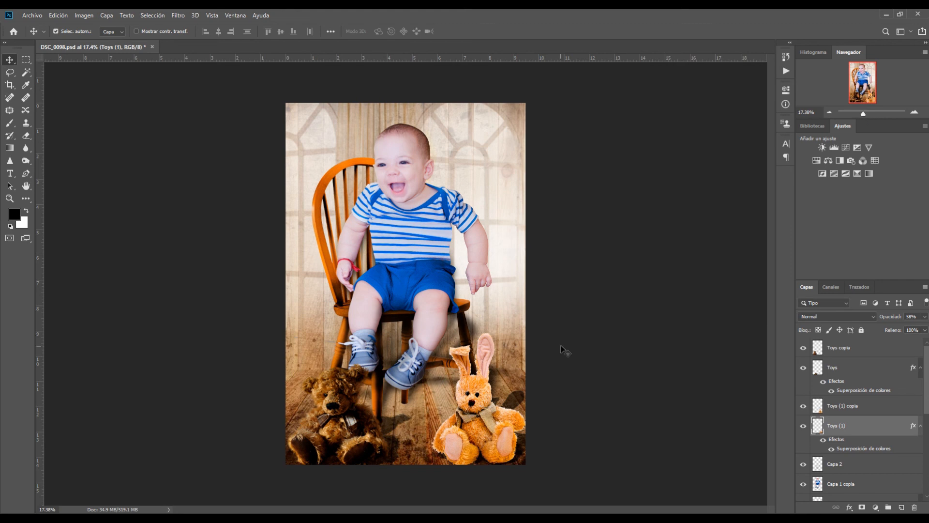
{"action": "left_click_drag", "start_coordinate": [869, 114], "coordinate": [867, 118]}
{"action": "scroll", "coordinate": [879, 424], "scroll_direction": "down", "scroll_amount": 10}
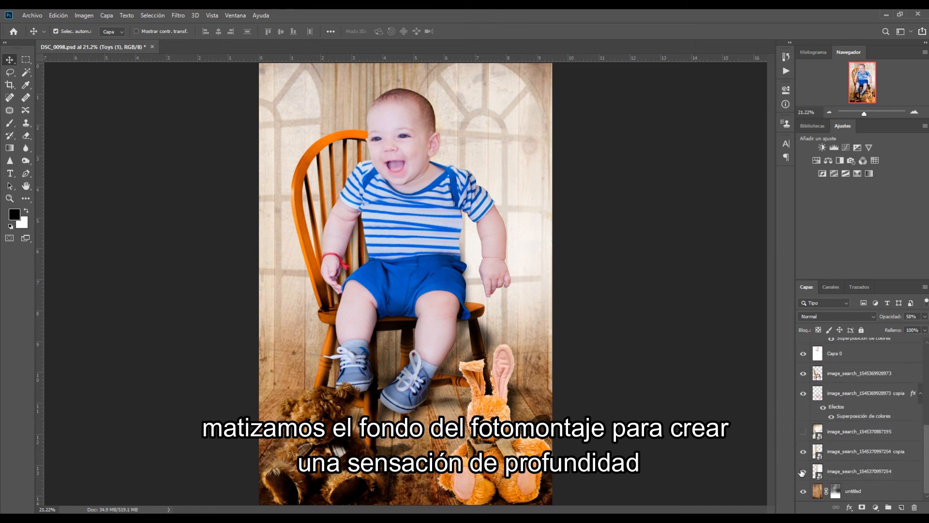
{"action": "left_click", "coordinate": [803, 472]}
{"action": "left_click", "coordinate": [803, 473]}
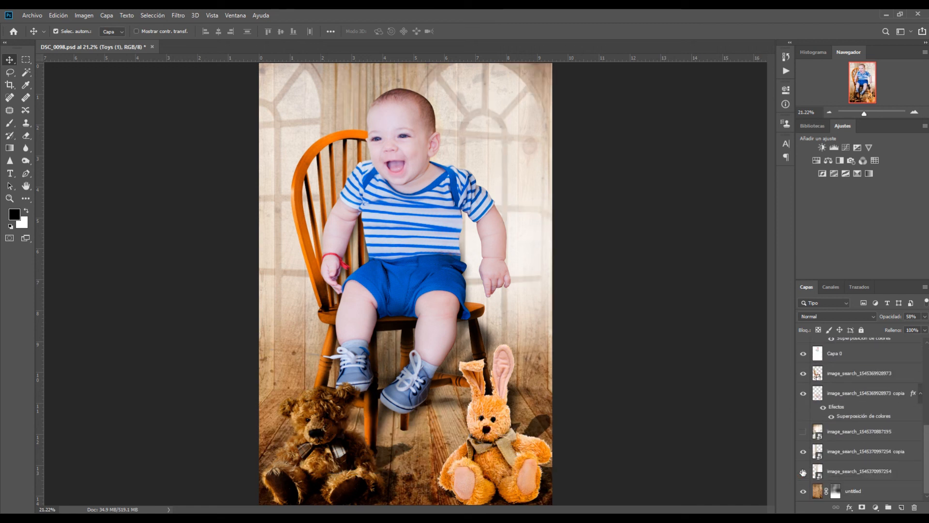
{"action": "left_click", "coordinate": [803, 454]}
{"action": "left_click", "coordinate": [804, 454]}
{"action": "left_click", "coordinate": [874, 472]}
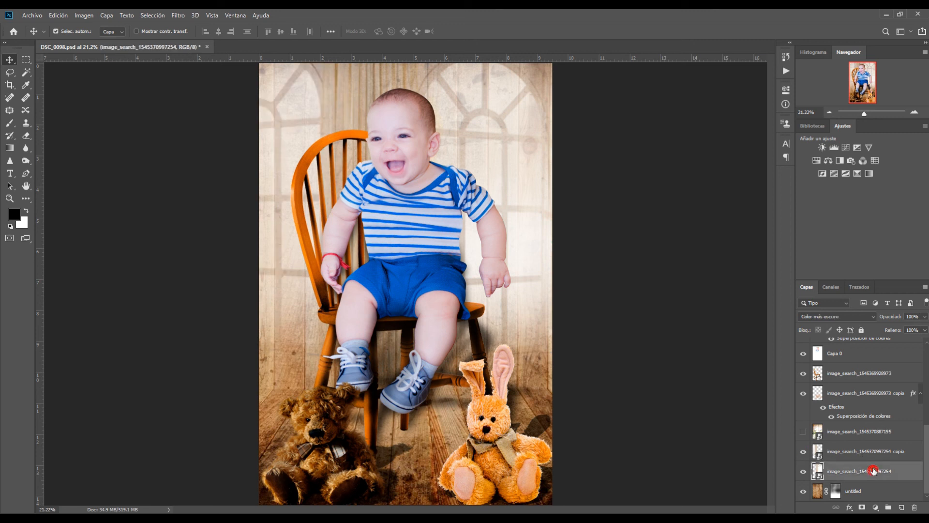
{"action": "left_click", "coordinate": [874, 455], "text": "ctrl"}
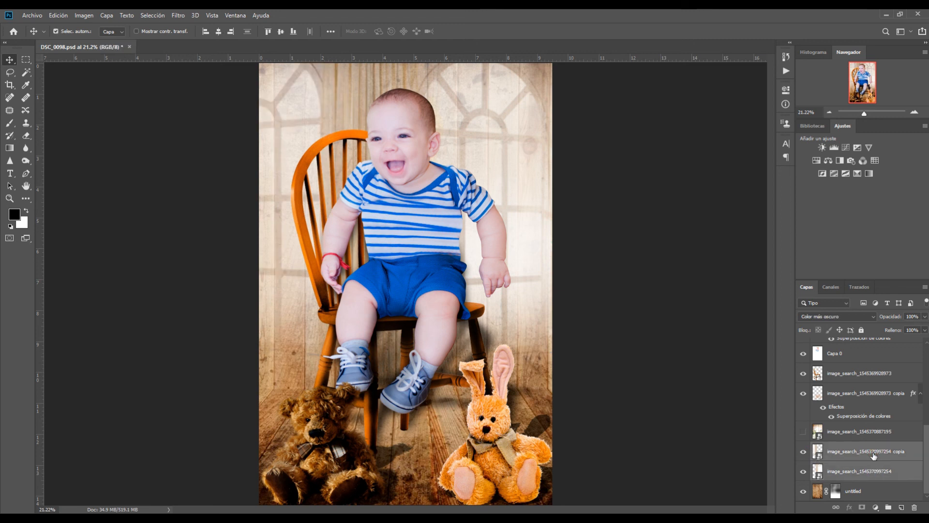
{"action": "right_click", "coordinate": [874, 453]}
{"action": "left_click", "coordinate": [844, 336]}
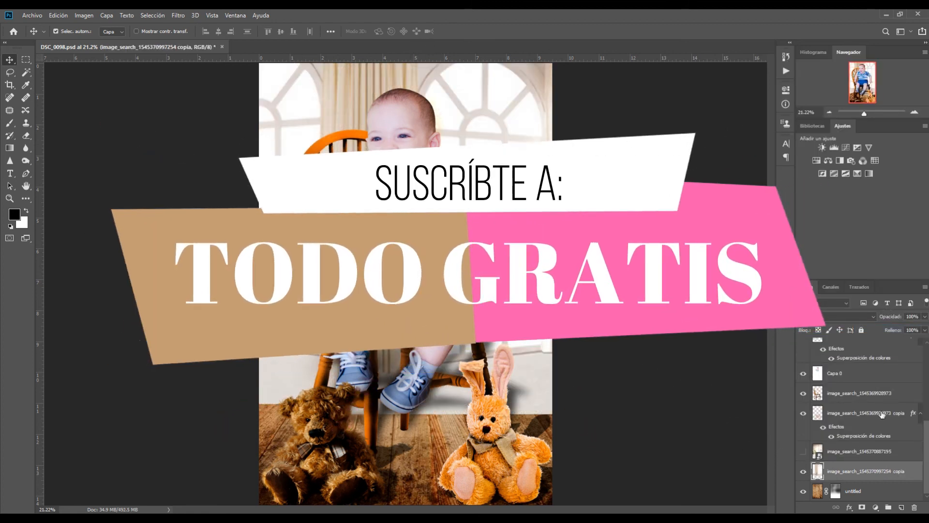
{"action": "left_click", "coordinate": [853, 317]}
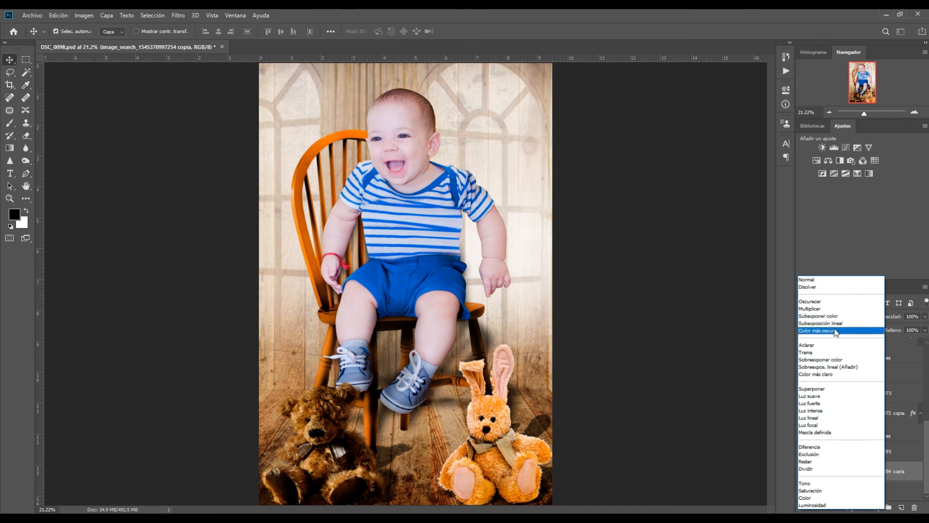
{"action": "left_click", "coordinate": [836, 332]}
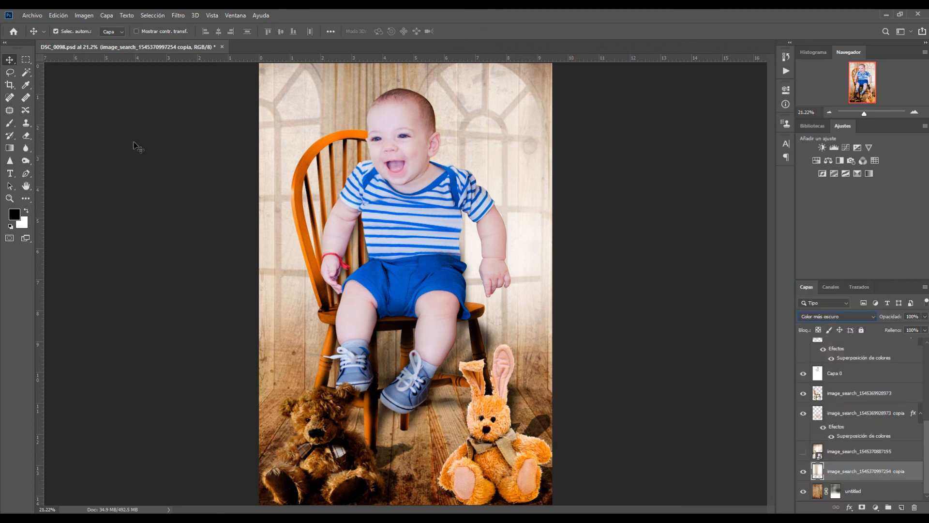
Darken the arched windows and upper wall edges on the merged background layer with the Burn tool, range set to Medios tonos
{"action": "left_click", "coordinate": [26, 160]}
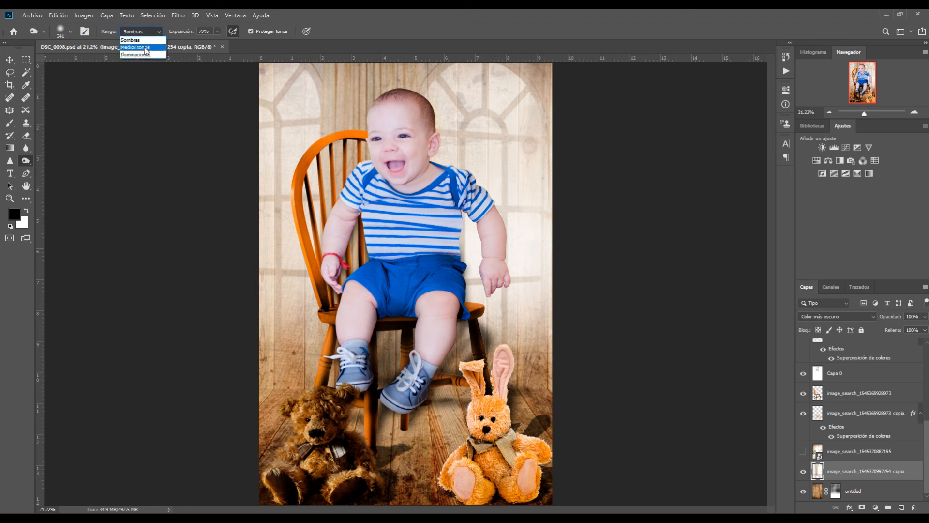
{"action": "left_click", "coordinate": [145, 48]}
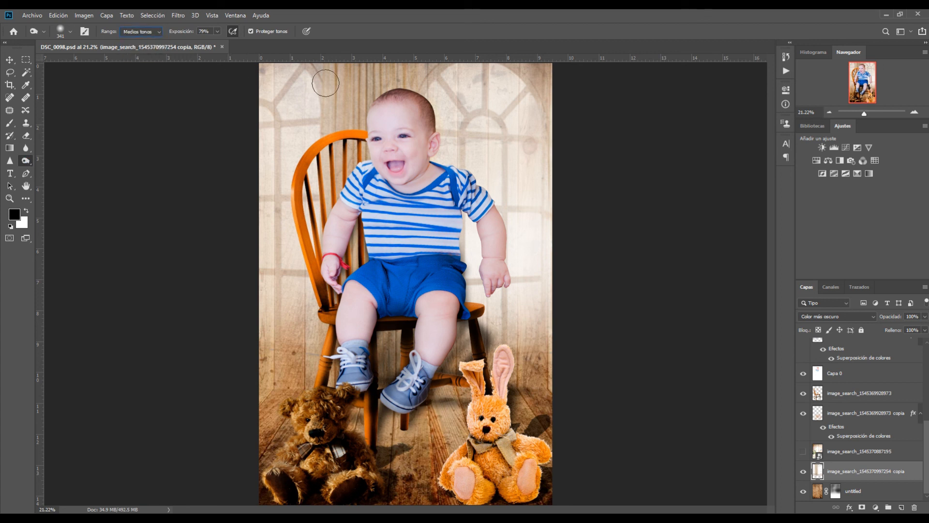
{"action": "mouse_move", "coordinate": [326, 83]}
{"action": "left_mouse_down"}
{"action": "mouse_move", "coordinate": [326, 105]}
{"action": "mouse_move", "coordinate": [317, 78]}
{"action": "mouse_move", "coordinate": [281, 95]}
{"action": "mouse_move", "coordinate": [314, 68]}
{"action": "mouse_move", "coordinate": [277, 97]}
{"action": "mouse_move", "coordinate": [307, 84]}
{"action": "mouse_move", "coordinate": [304, 128]}
{"action": "mouse_move", "coordinate": [260, 85]}
{"action": "left_mouse_up"}
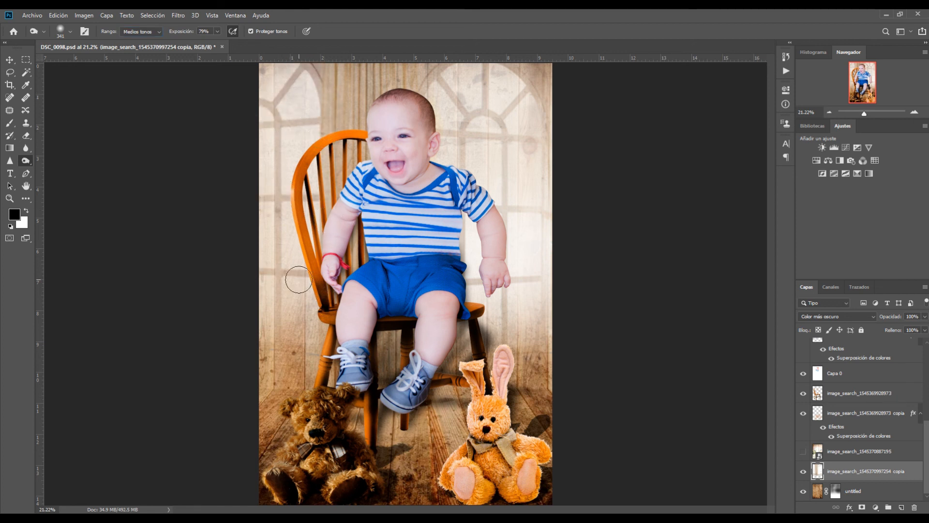
{"action": "left_click_drag", "start_coordinate": [429, 72], "coordinate": [470, 100]}
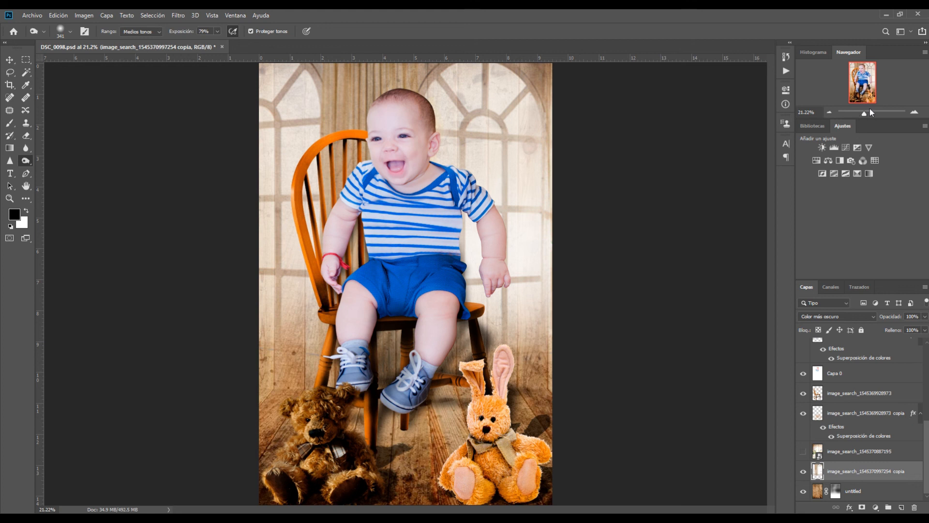
{"action": "left_click_drag", "start_coordinate": [864, 115], "coordinate": [866, 121]}
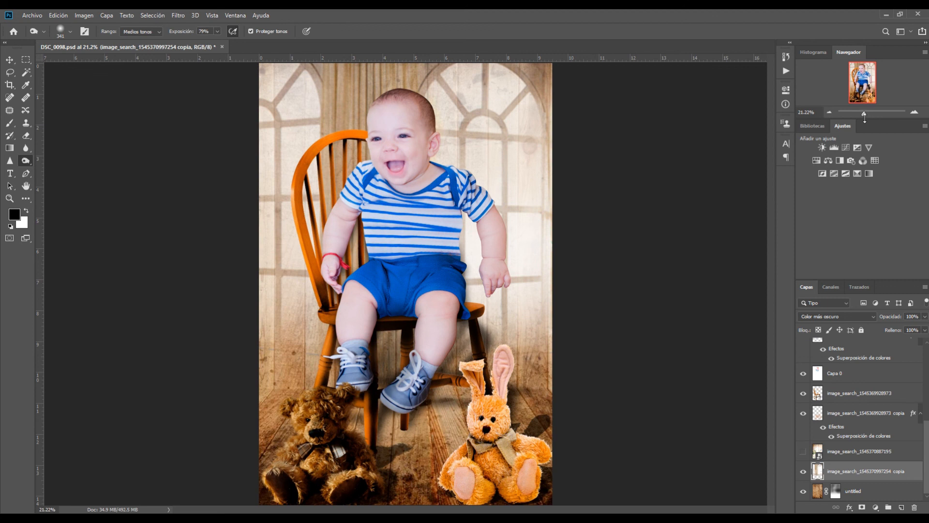